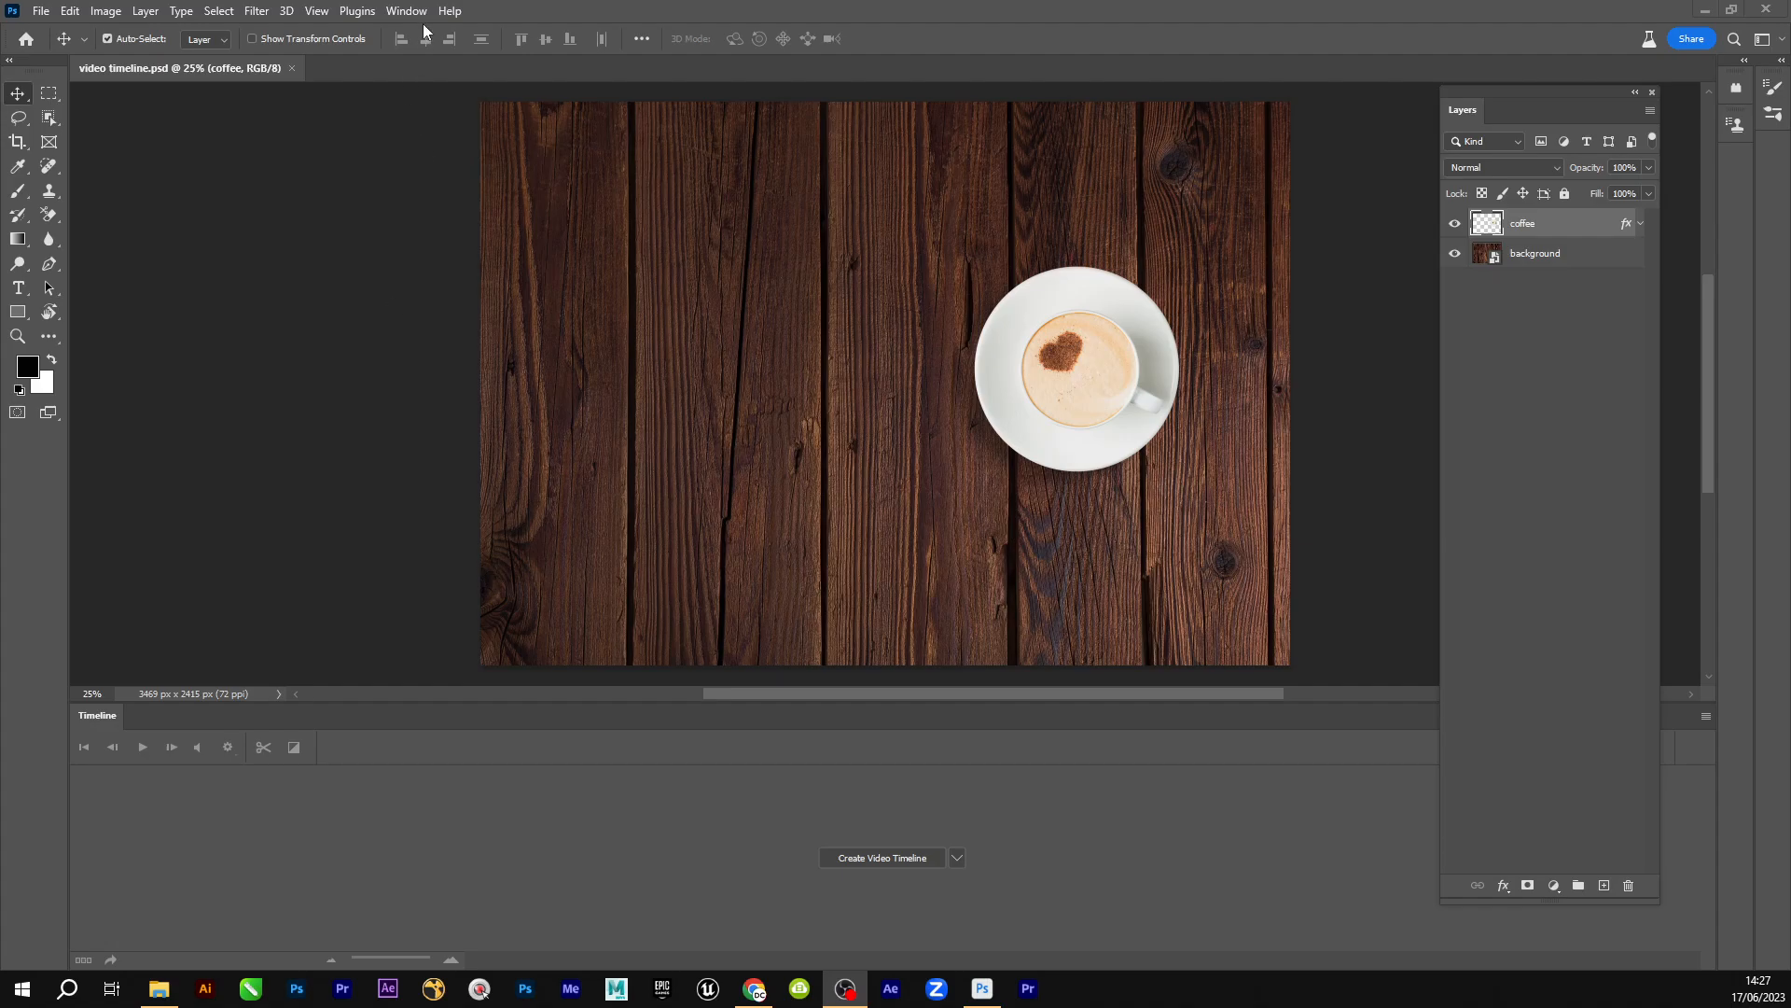
pyautogui.click(1544, 253)
pyautogui.click(1541, 228)
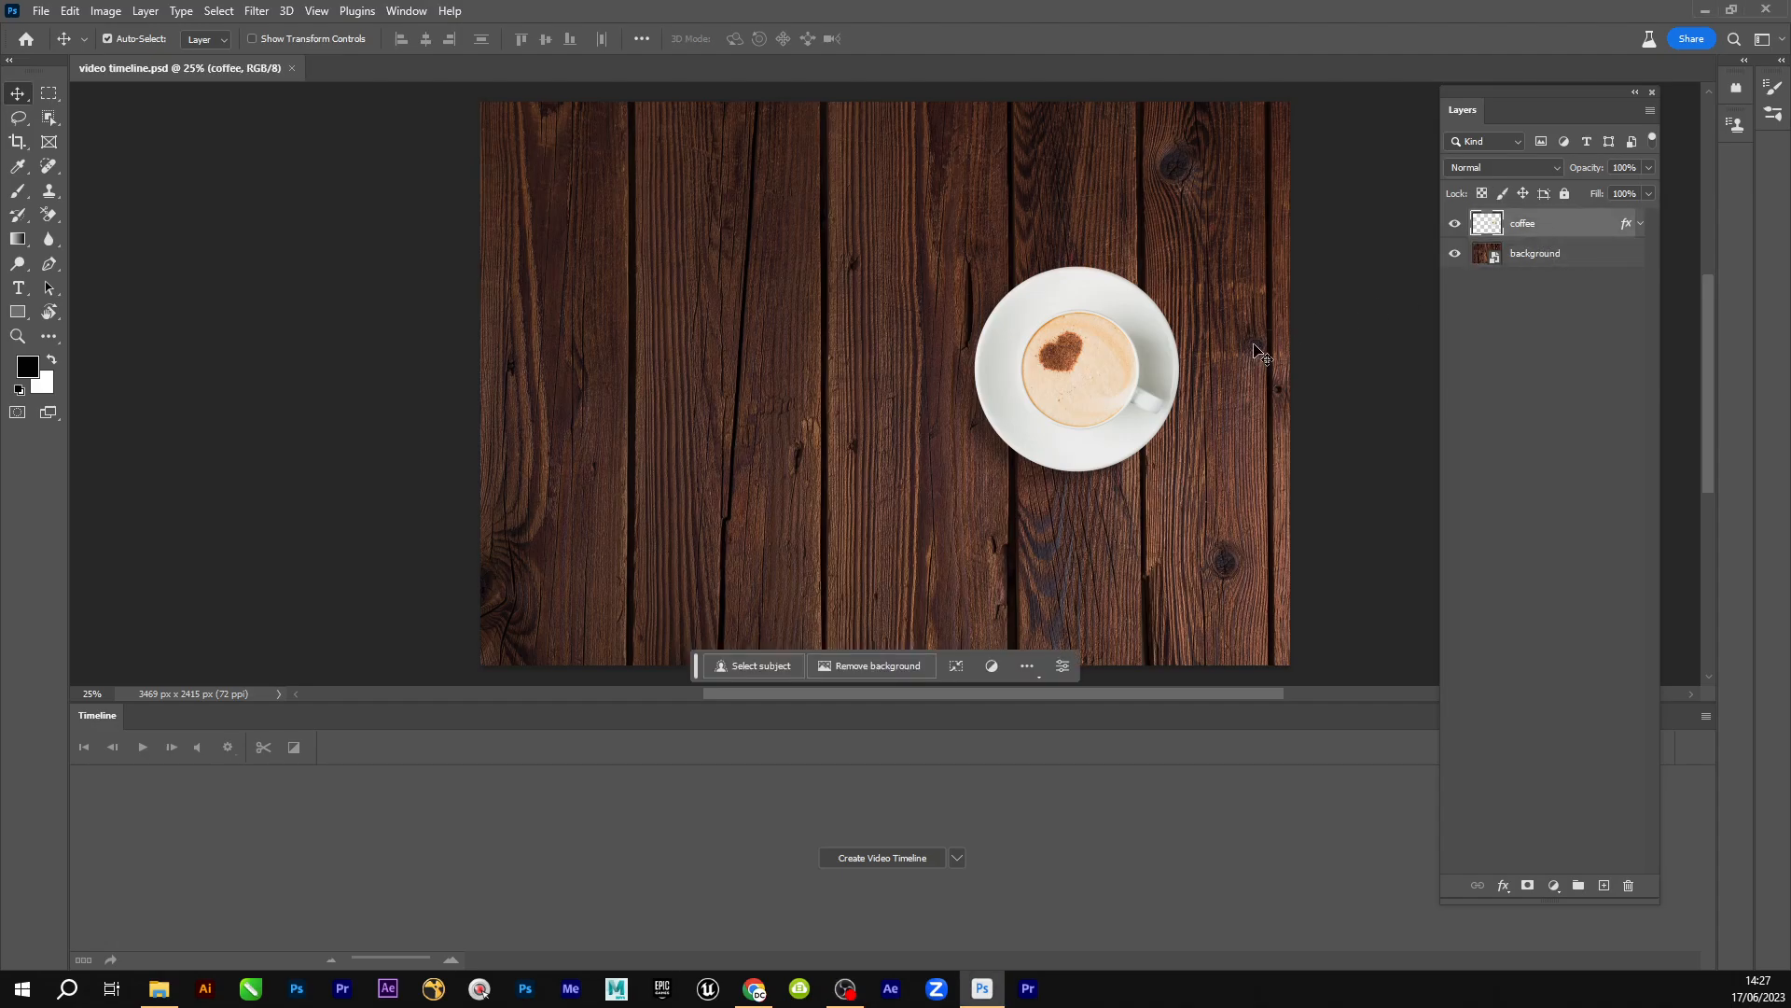
pyautogui.moveTo(1124, 385); pyautogui.dragTo(1070, 369)
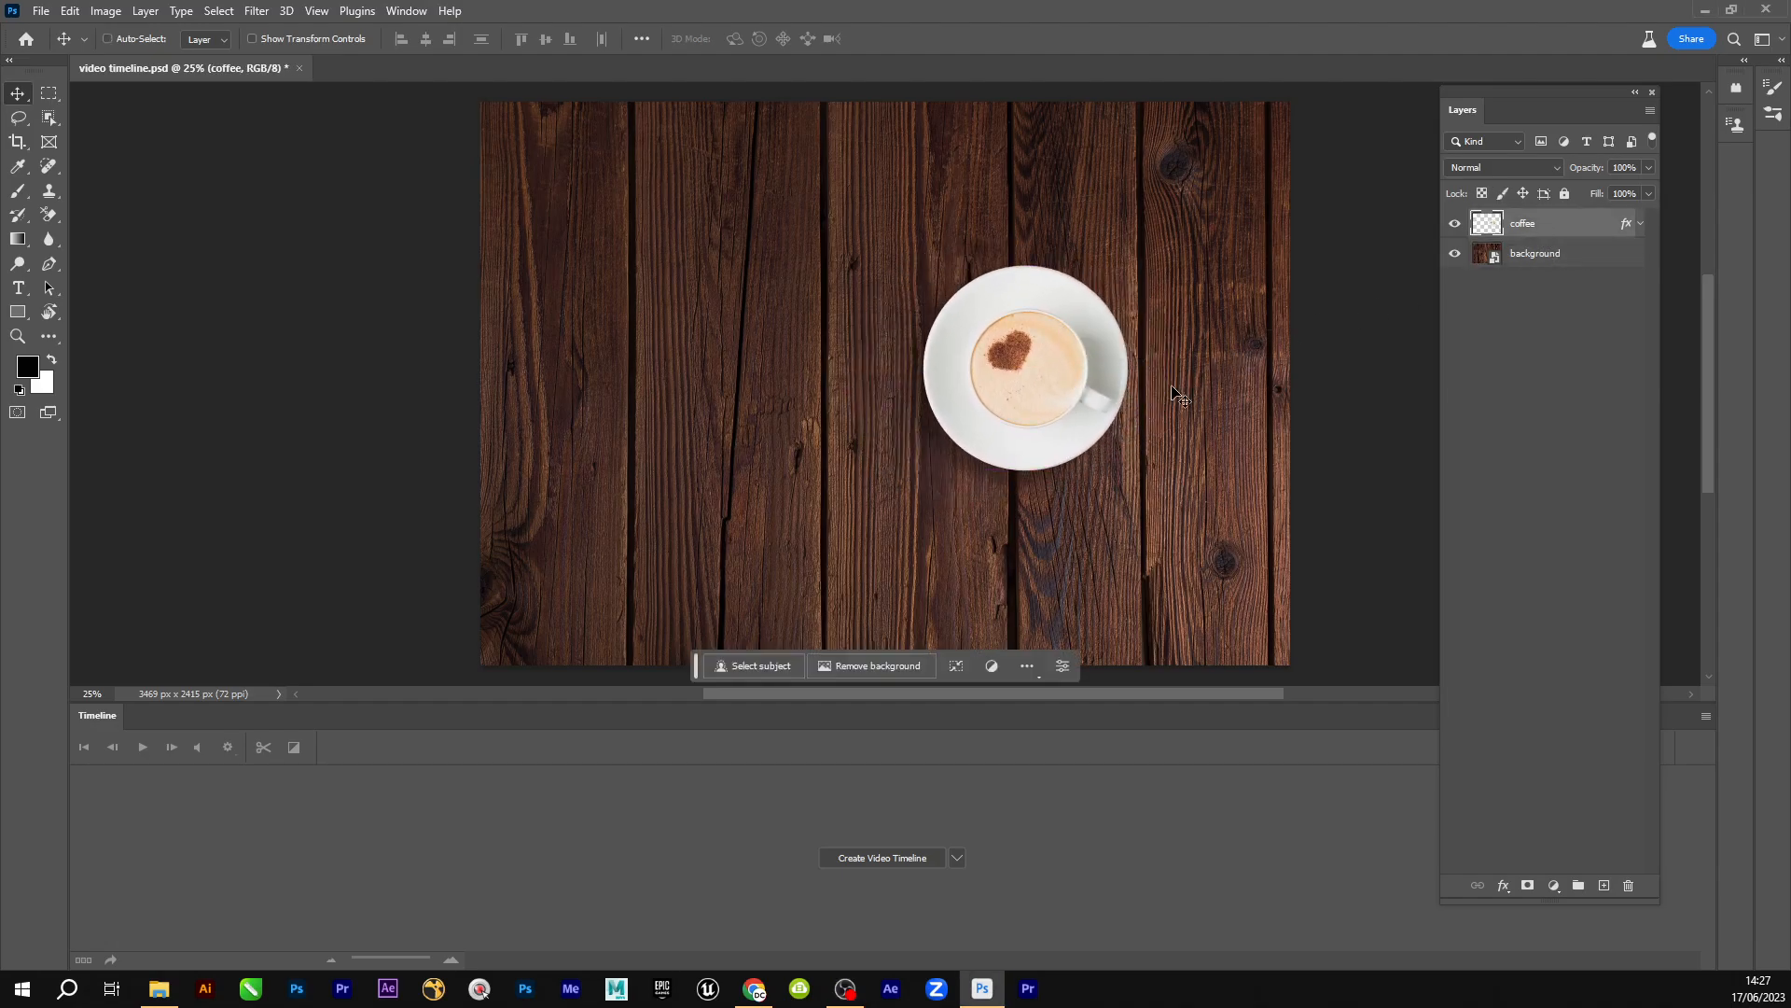
pyautogui.hotkey('ctrl', 'z')
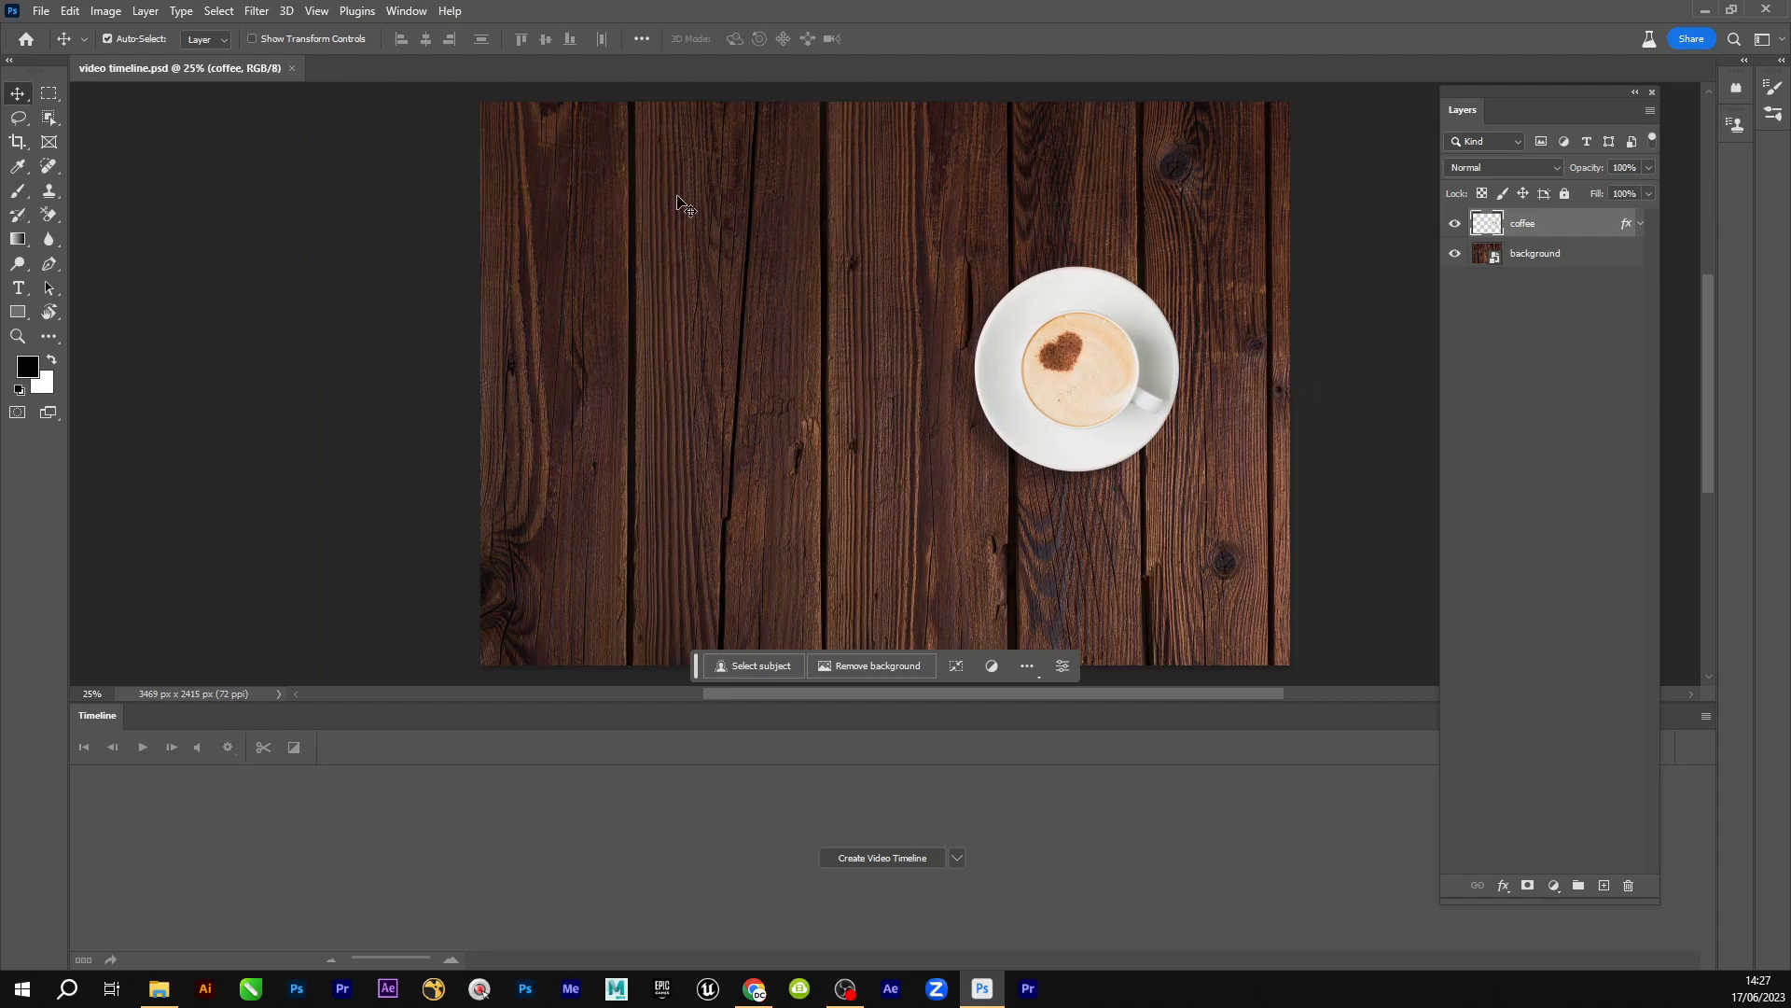
# Show the timeline and create a video timeline for the document, dismissing the hint about adding media
pyautogui.click(413, 15)
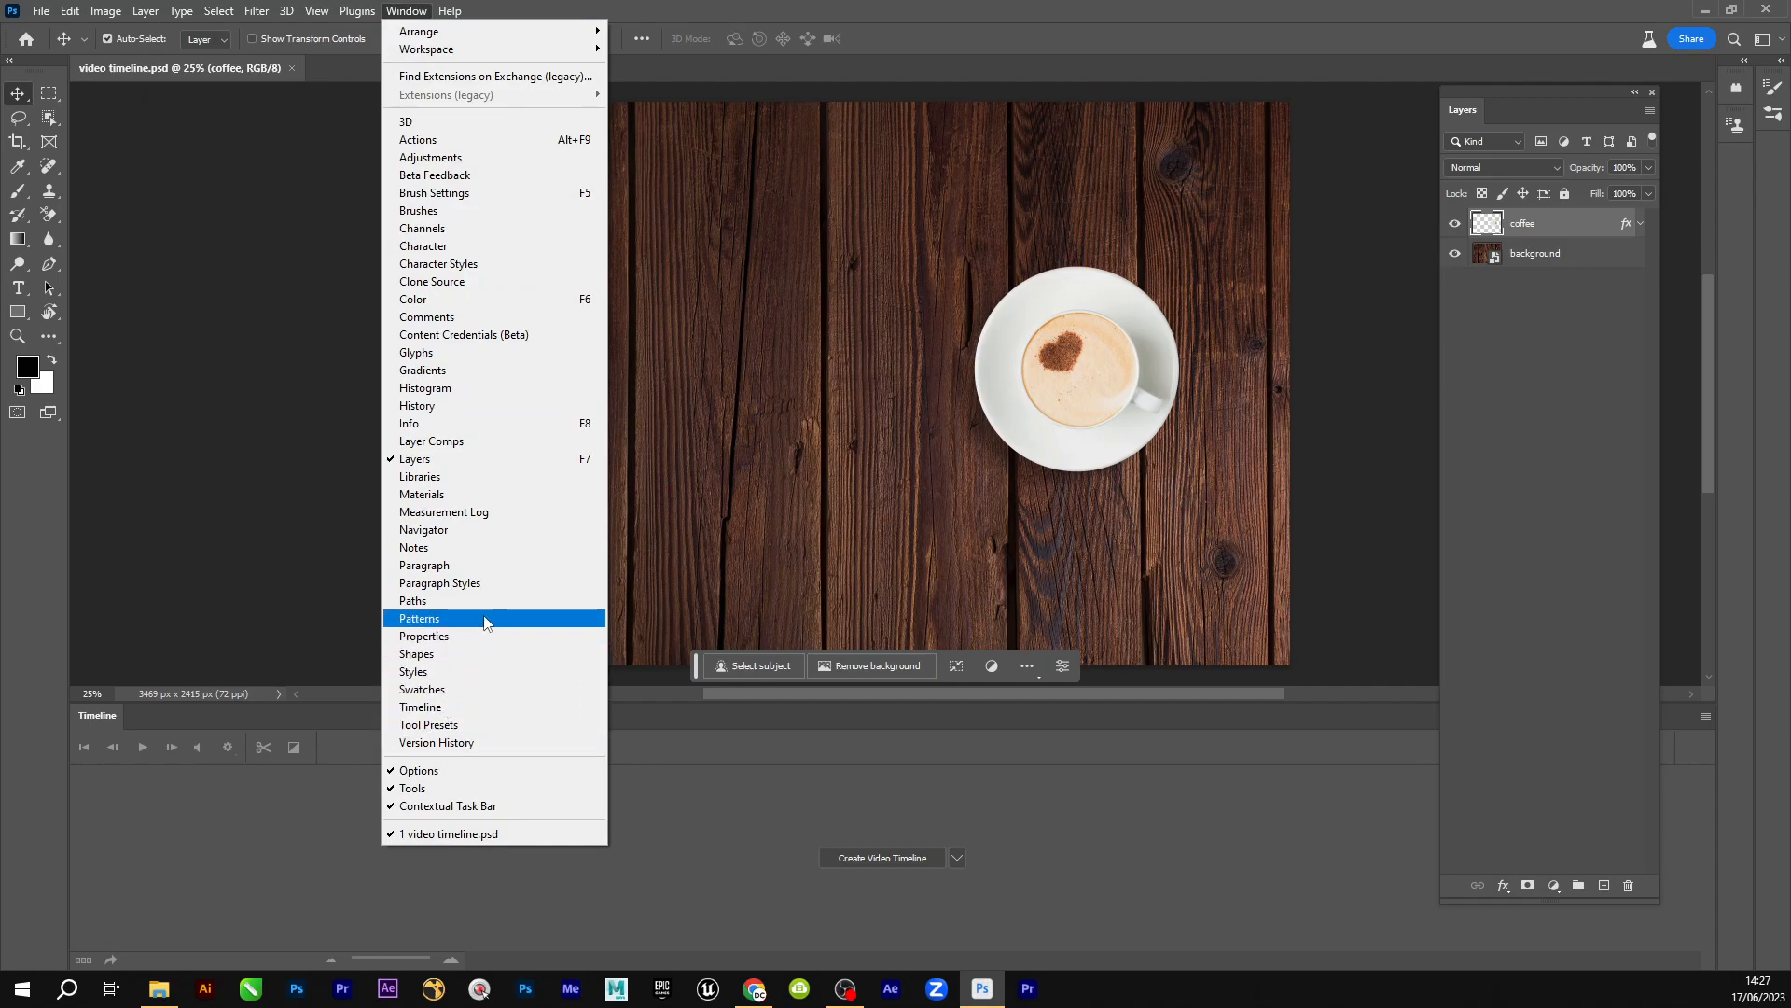
pyautogui.click(472, 709)
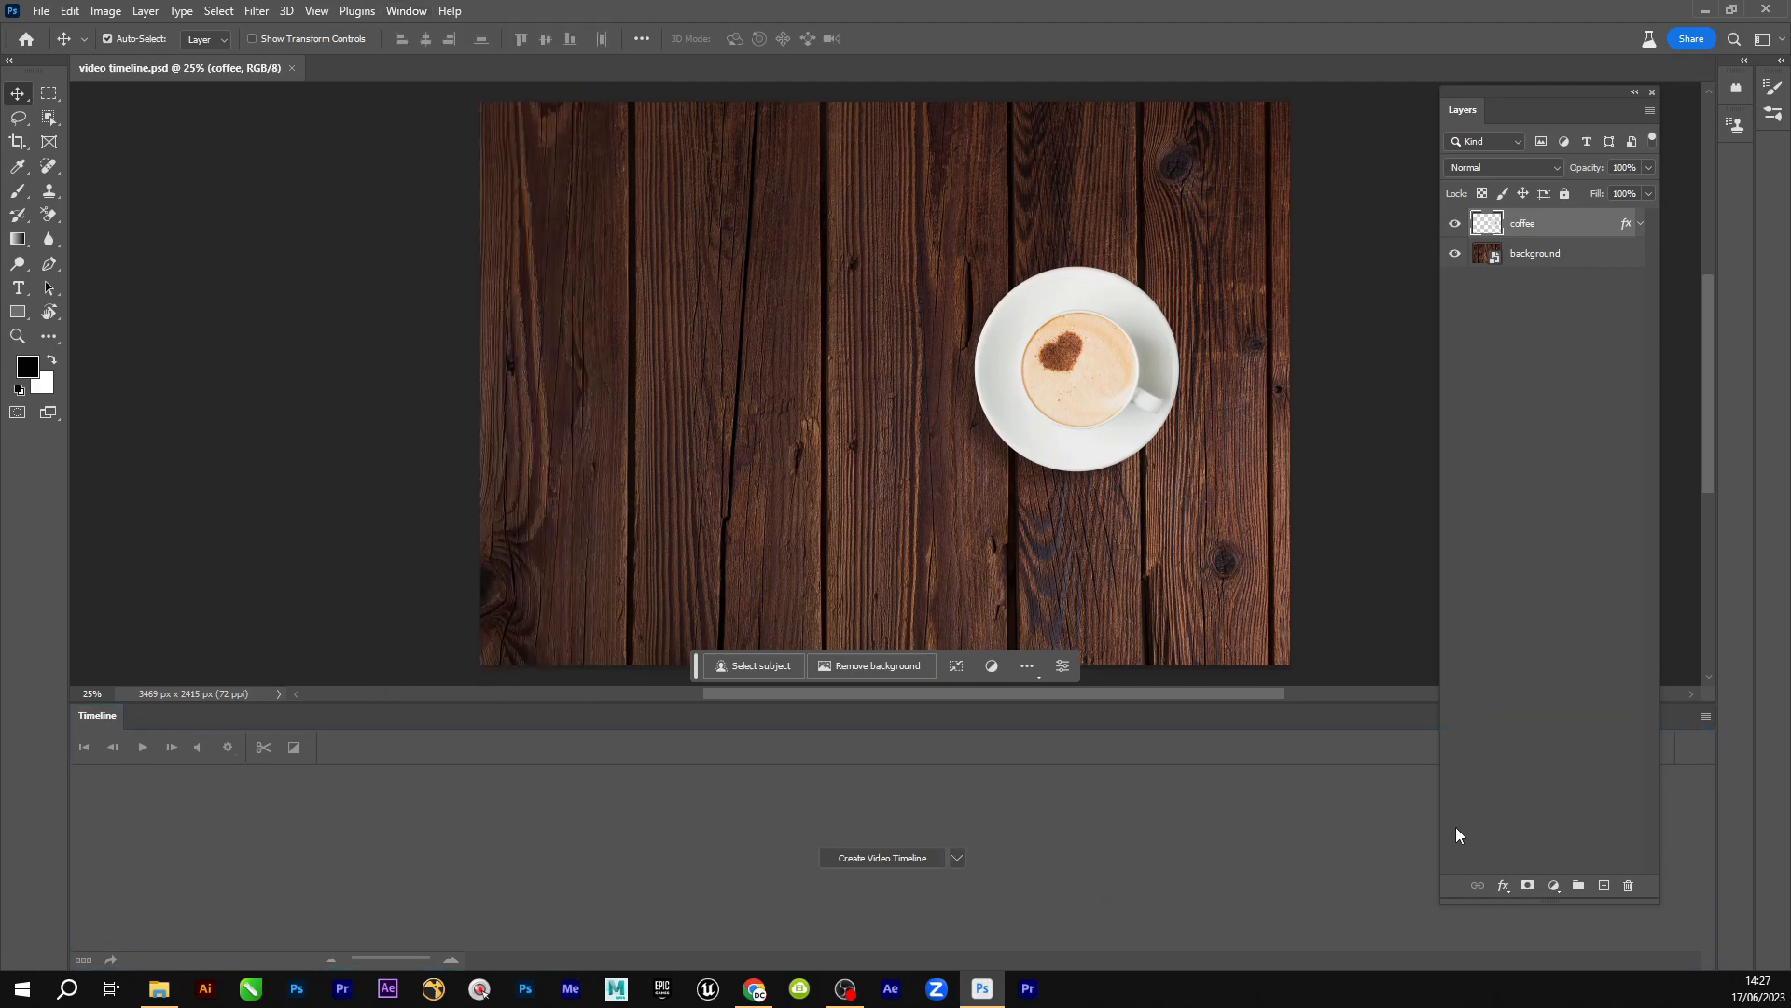
pyautogui.click(957, 860)
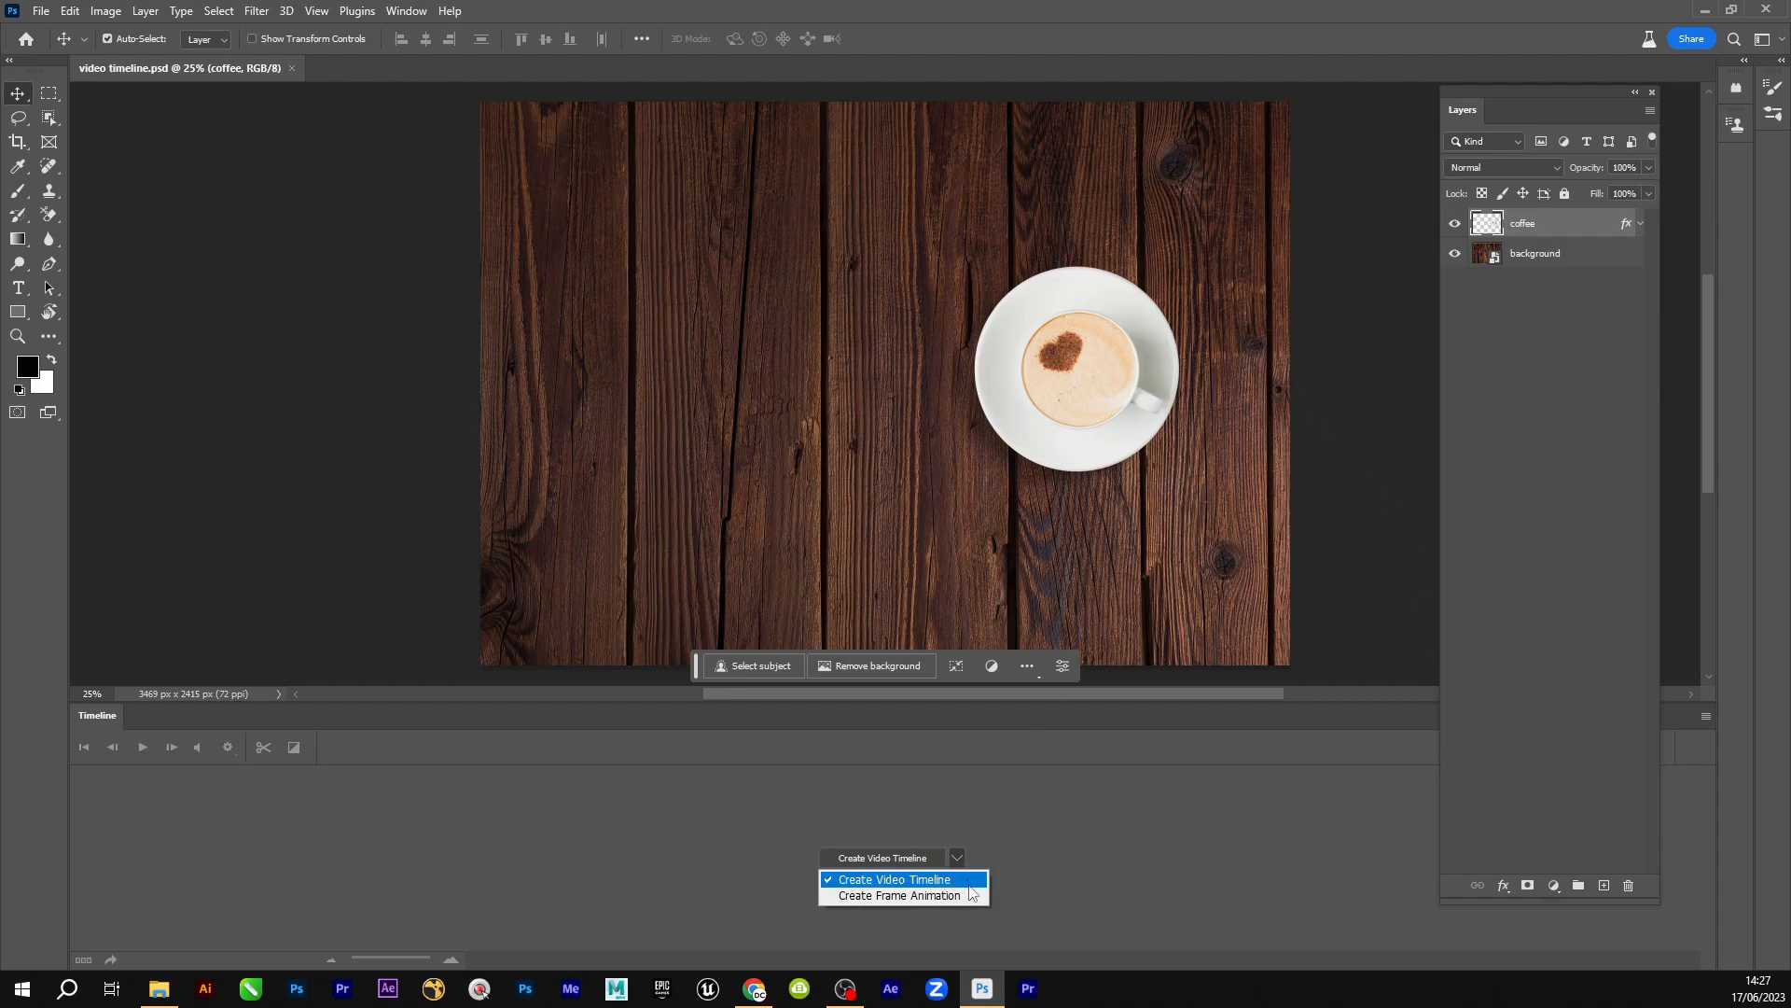
pyautogui.click(882, 859)
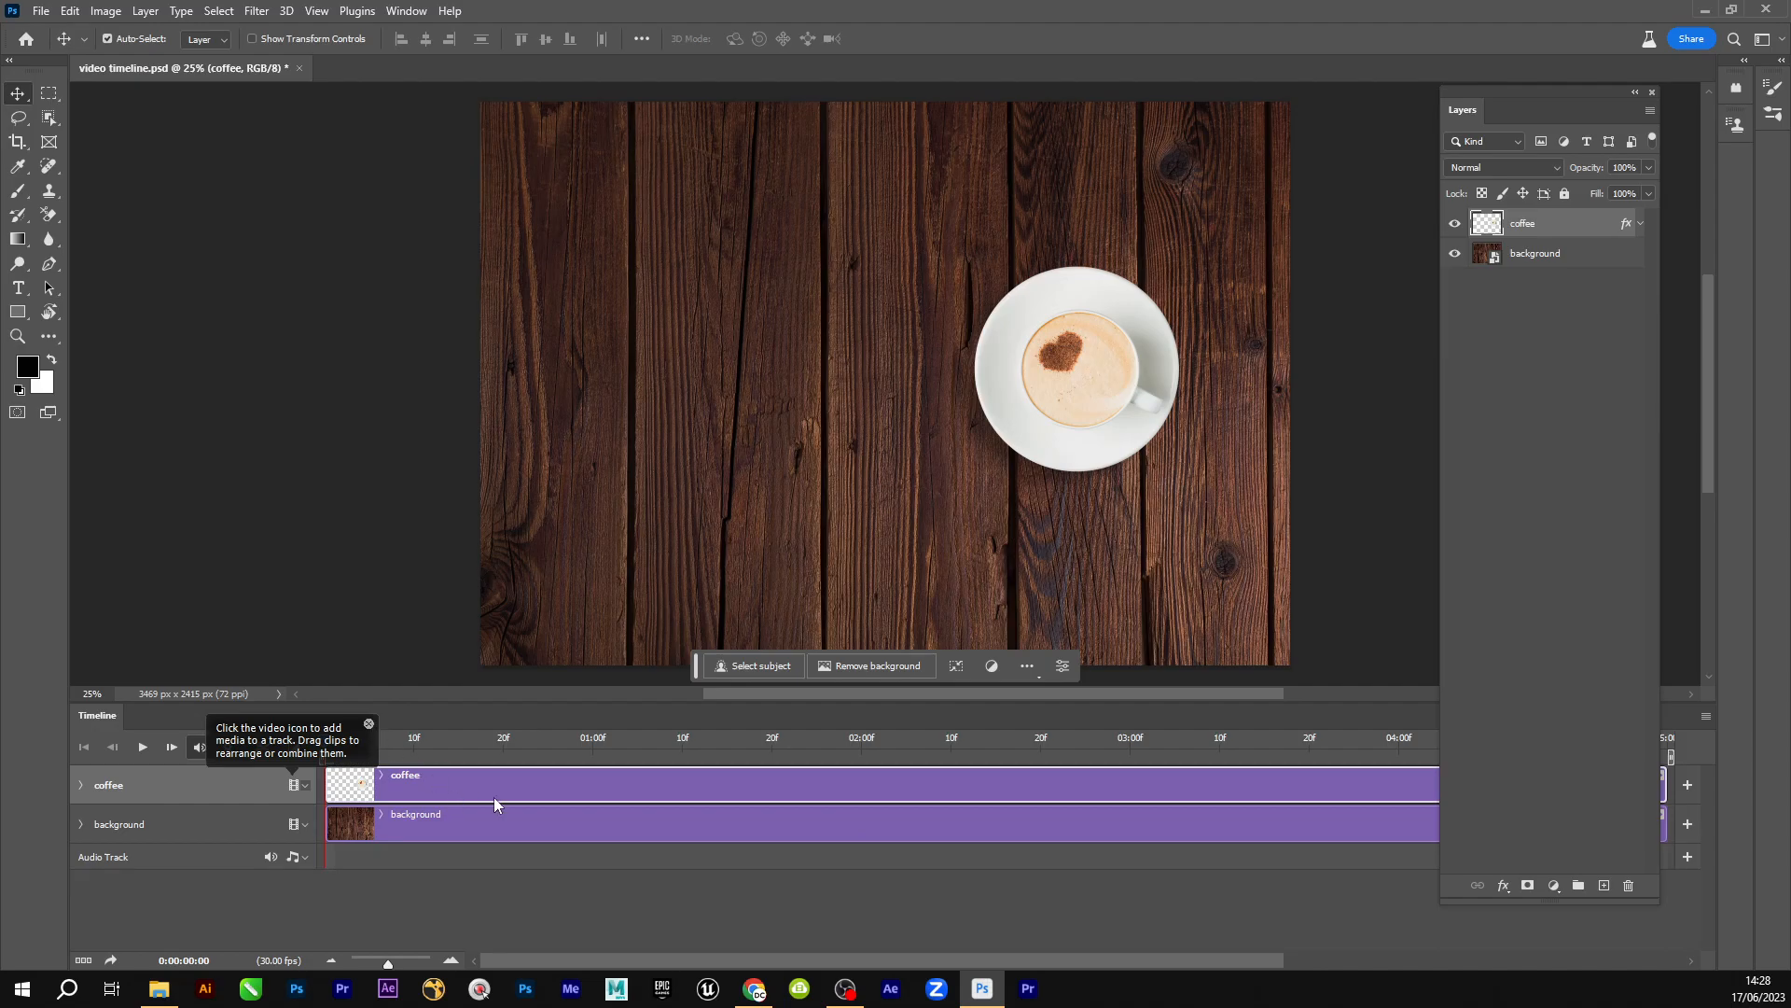
pyautogui.click(368, 725)
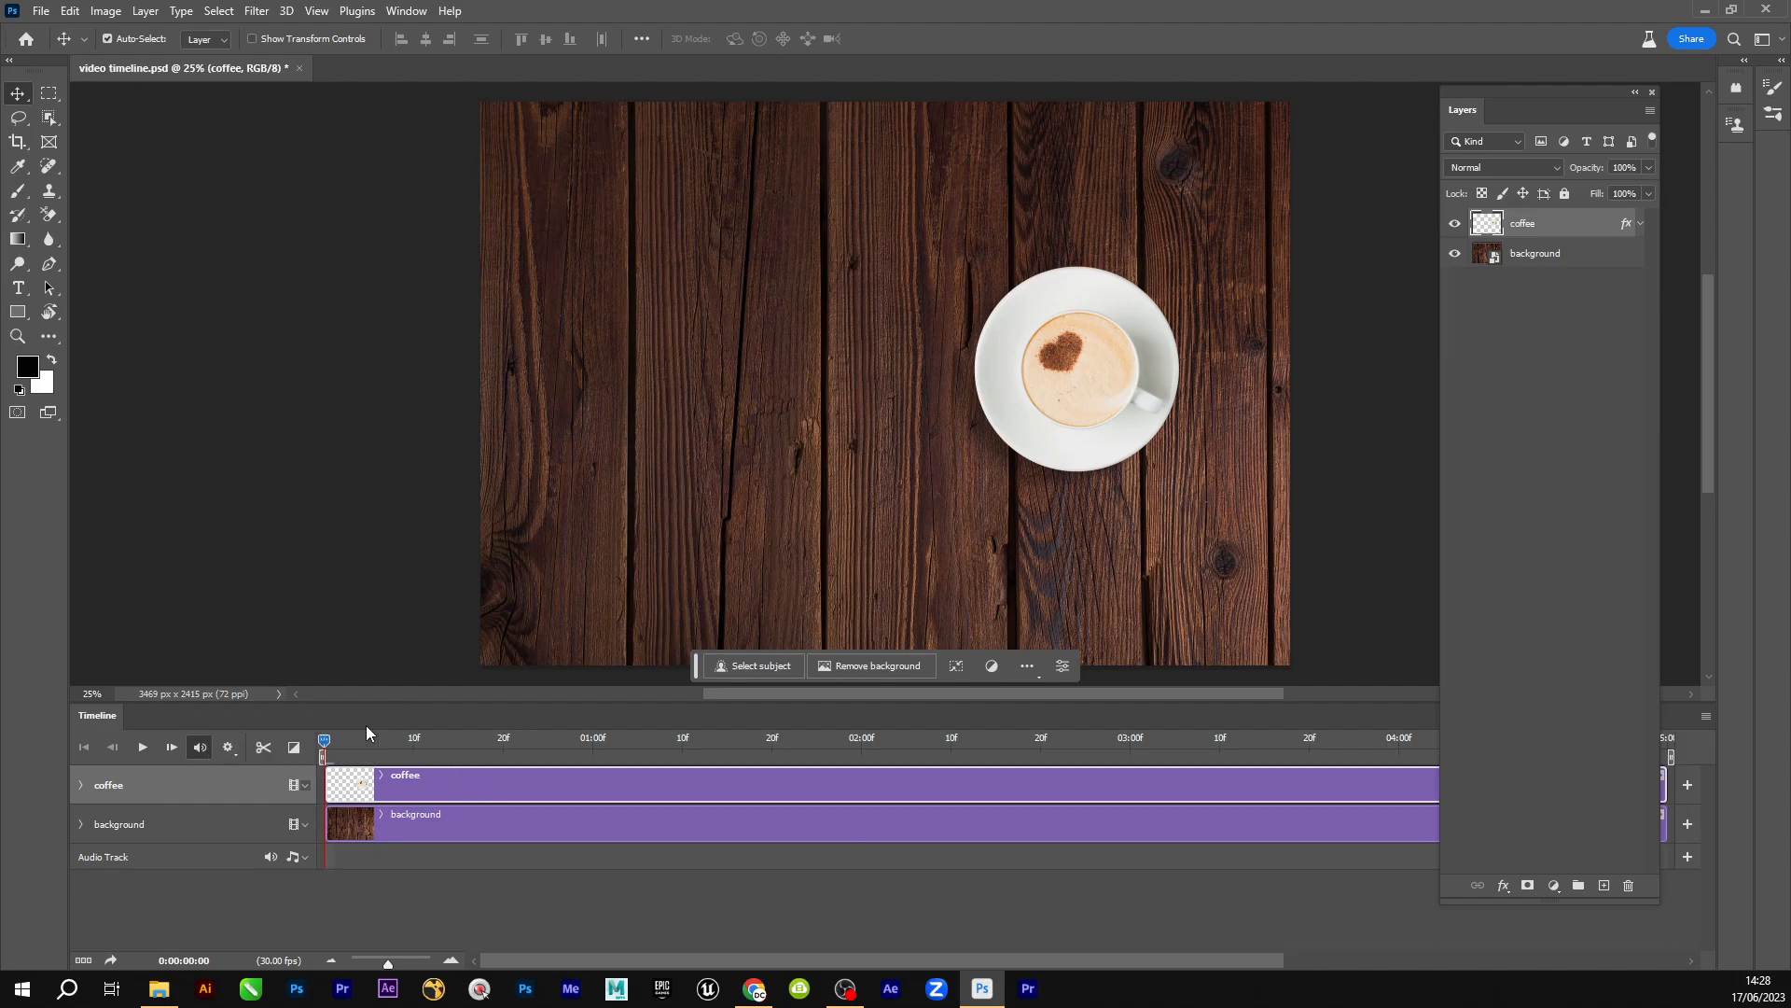
# Select the background layer and dock the floating Layers panel beside the canvas
pyautogui.click(1546, 257)
pyautogui.click(1554, 229)
pyautogui.click(1539, 259)
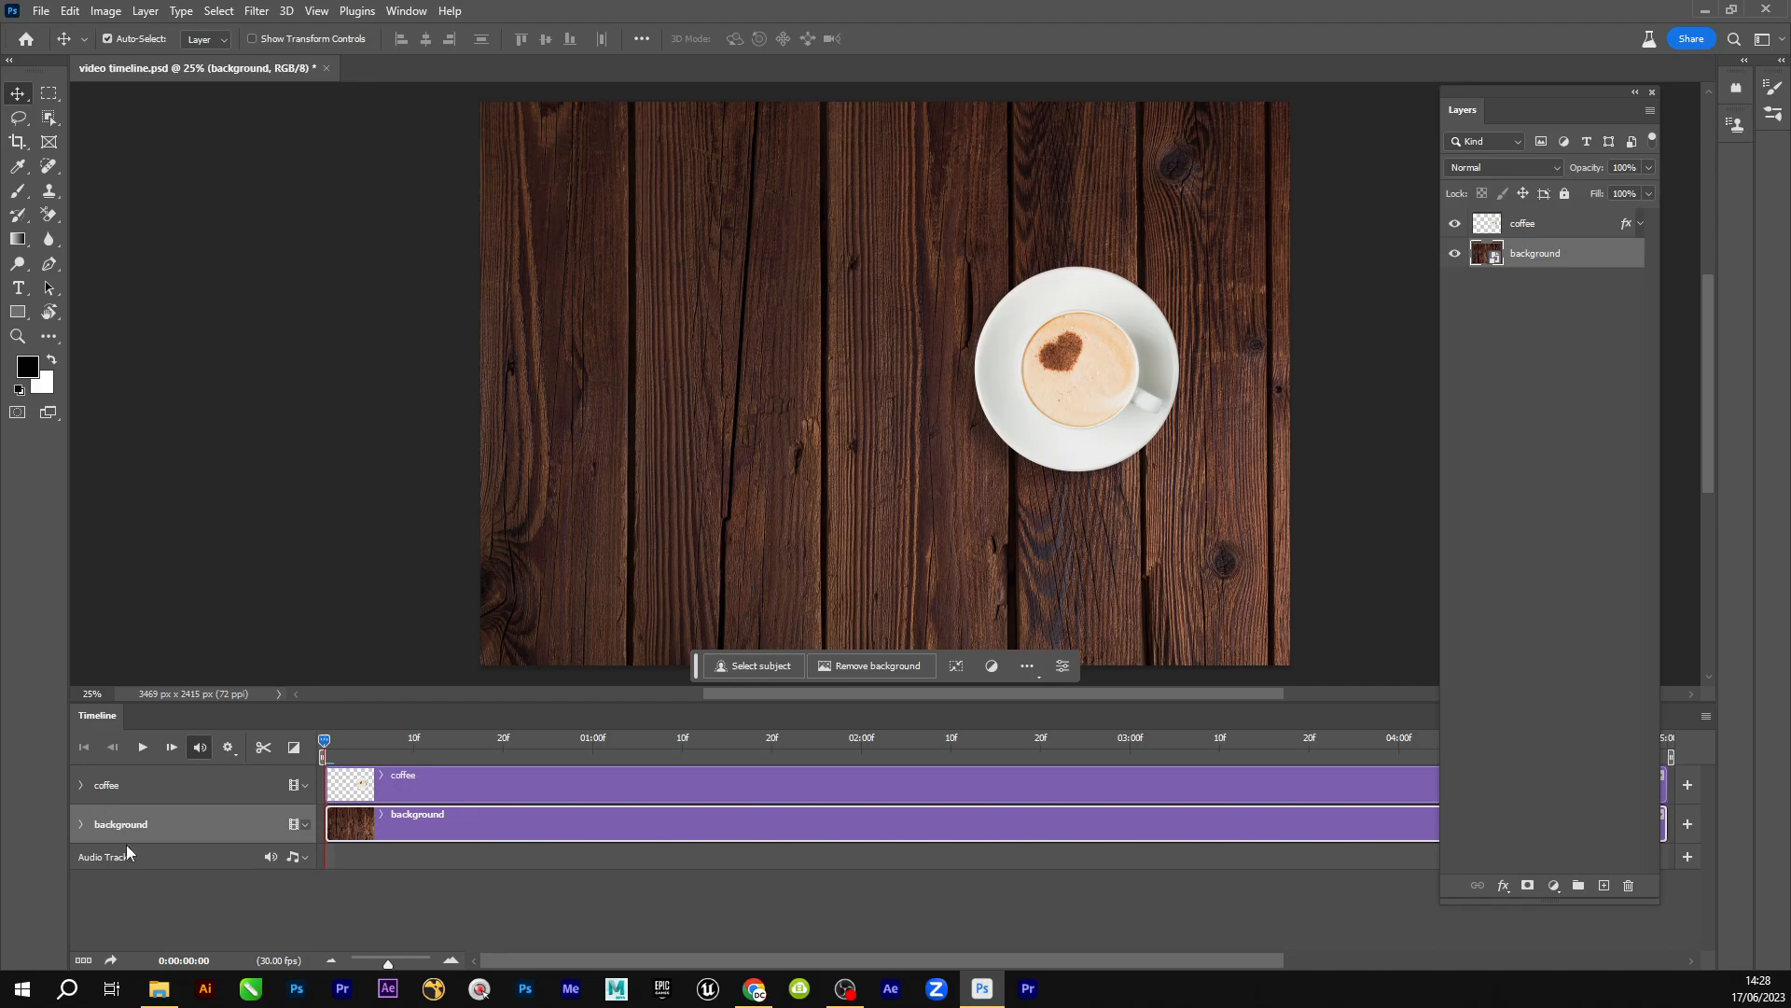
pyautogui.click(1531, 229)
pyautogui.click(1533, 259)
pyautogui.moveTo(1597, 101); pyautogui.dragTo(1721, 90)
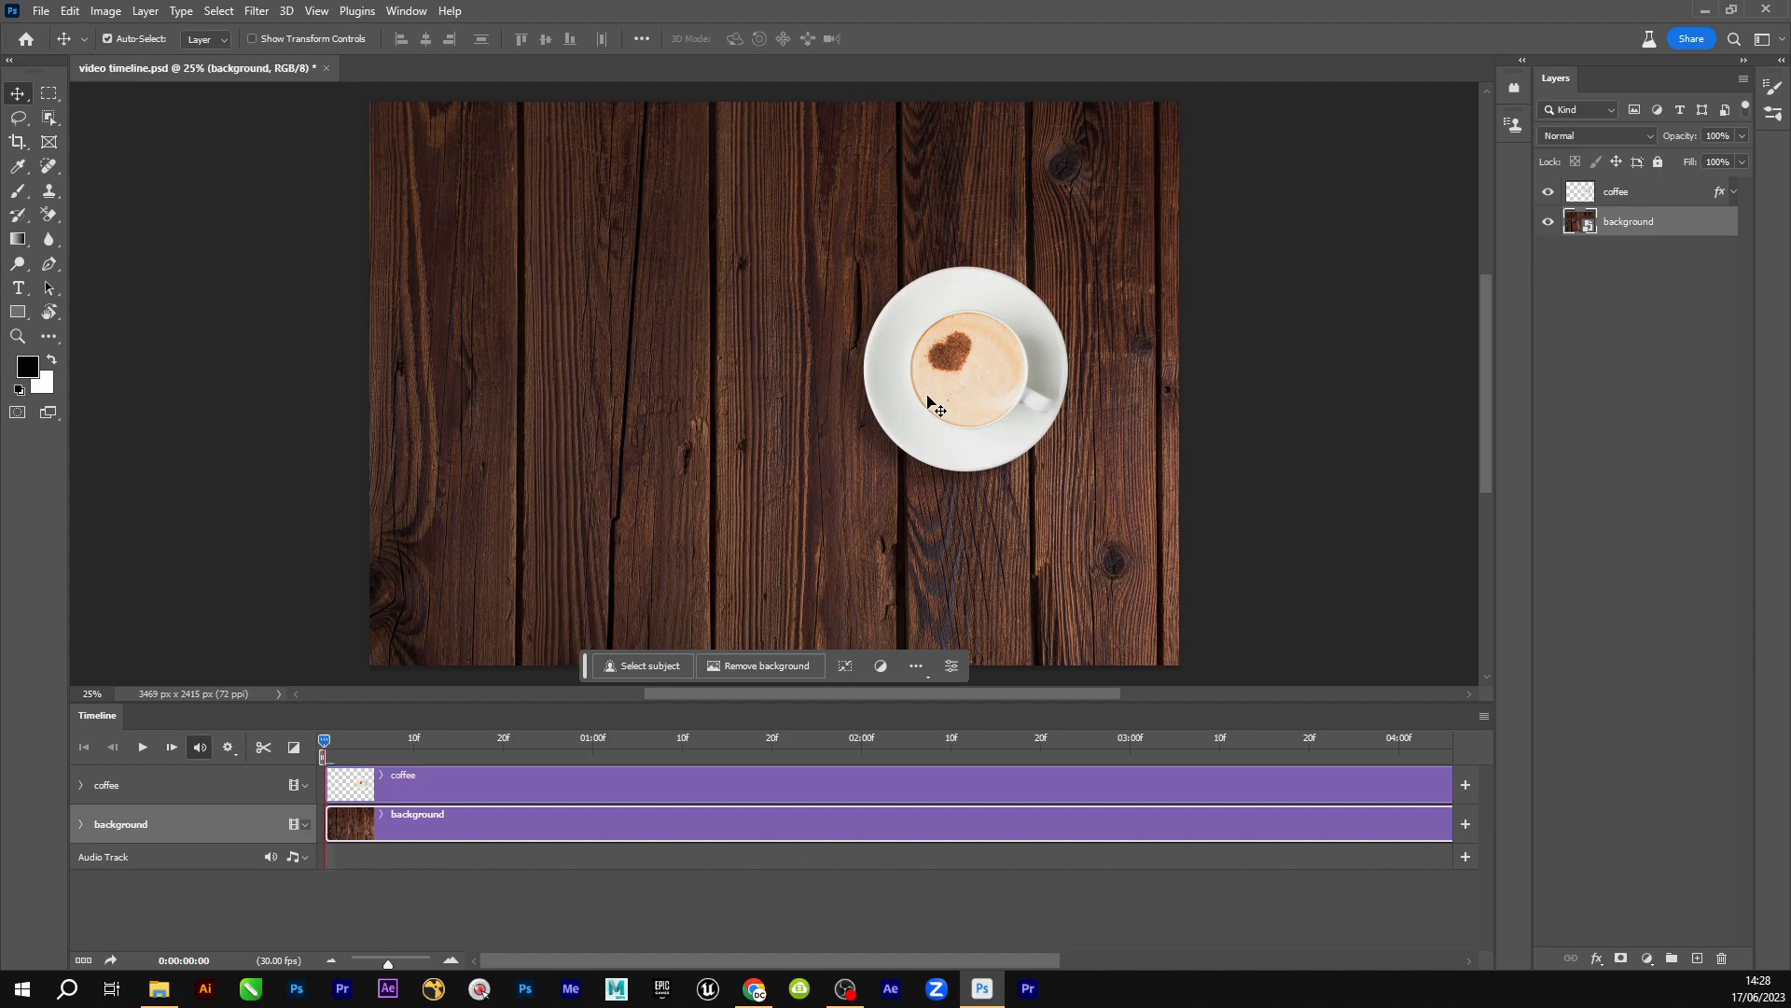
# Select the coffee layer, expand its animation properties and enable Position keyframing at 0:00:00:00
pyautogui.moveTo(933, 383); pyautogui.dragTo(564, 388)
pyautogui.hotkey('ctrl', 'z')
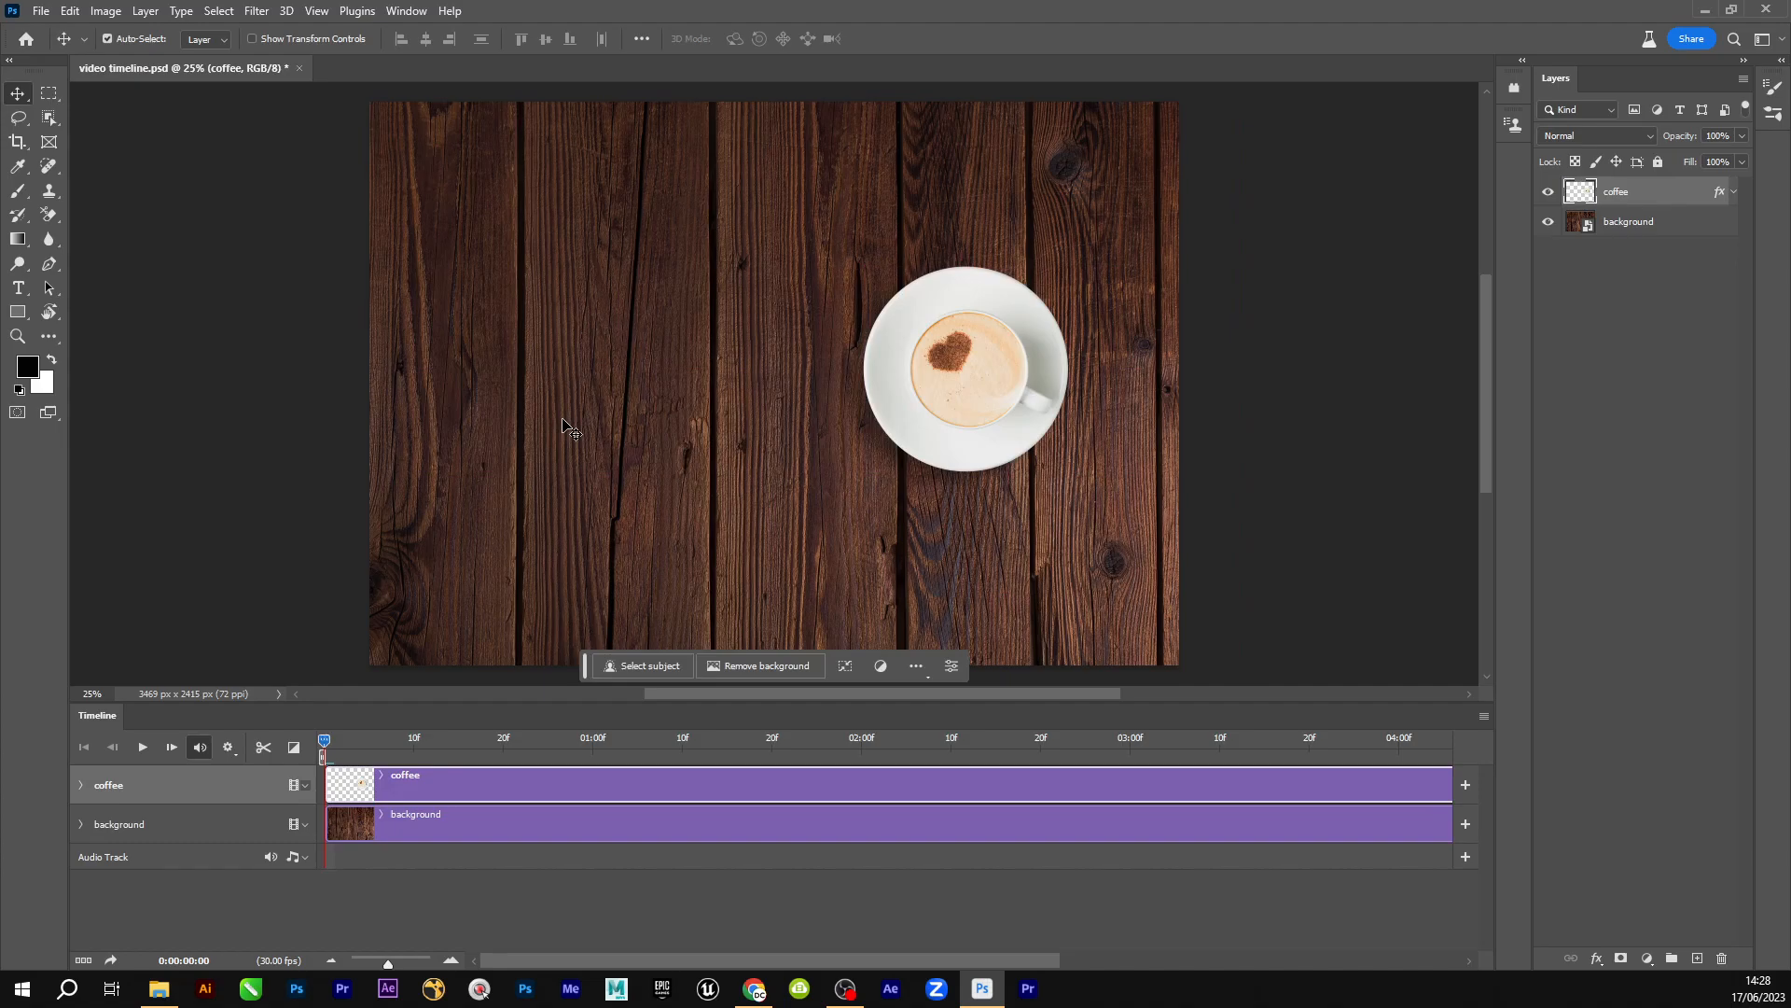
pyautogui.click(80, 787)
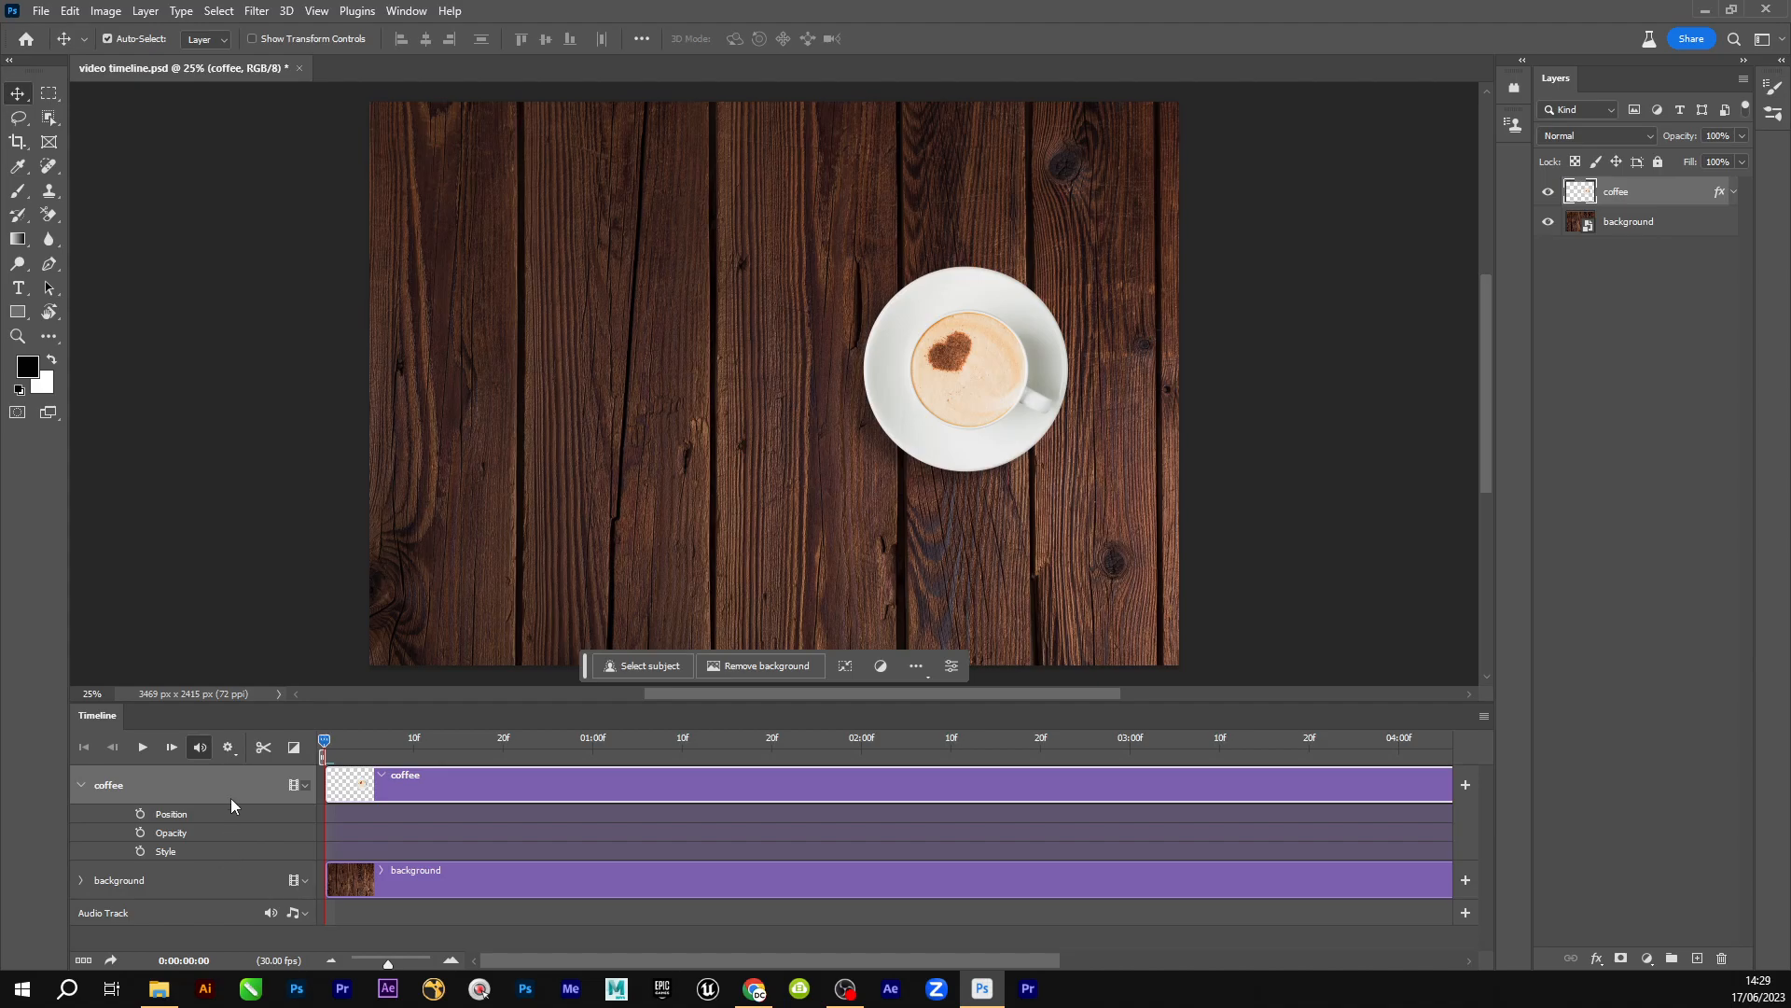
pyautogui.click(140, 815)
# At 0:00:01:20, move the coffee cup horizontally to the left side of the wooden background to add a Position keyframe
pyautogui.moveTo(325, 746); pyautogui.dragTo(783, 782)
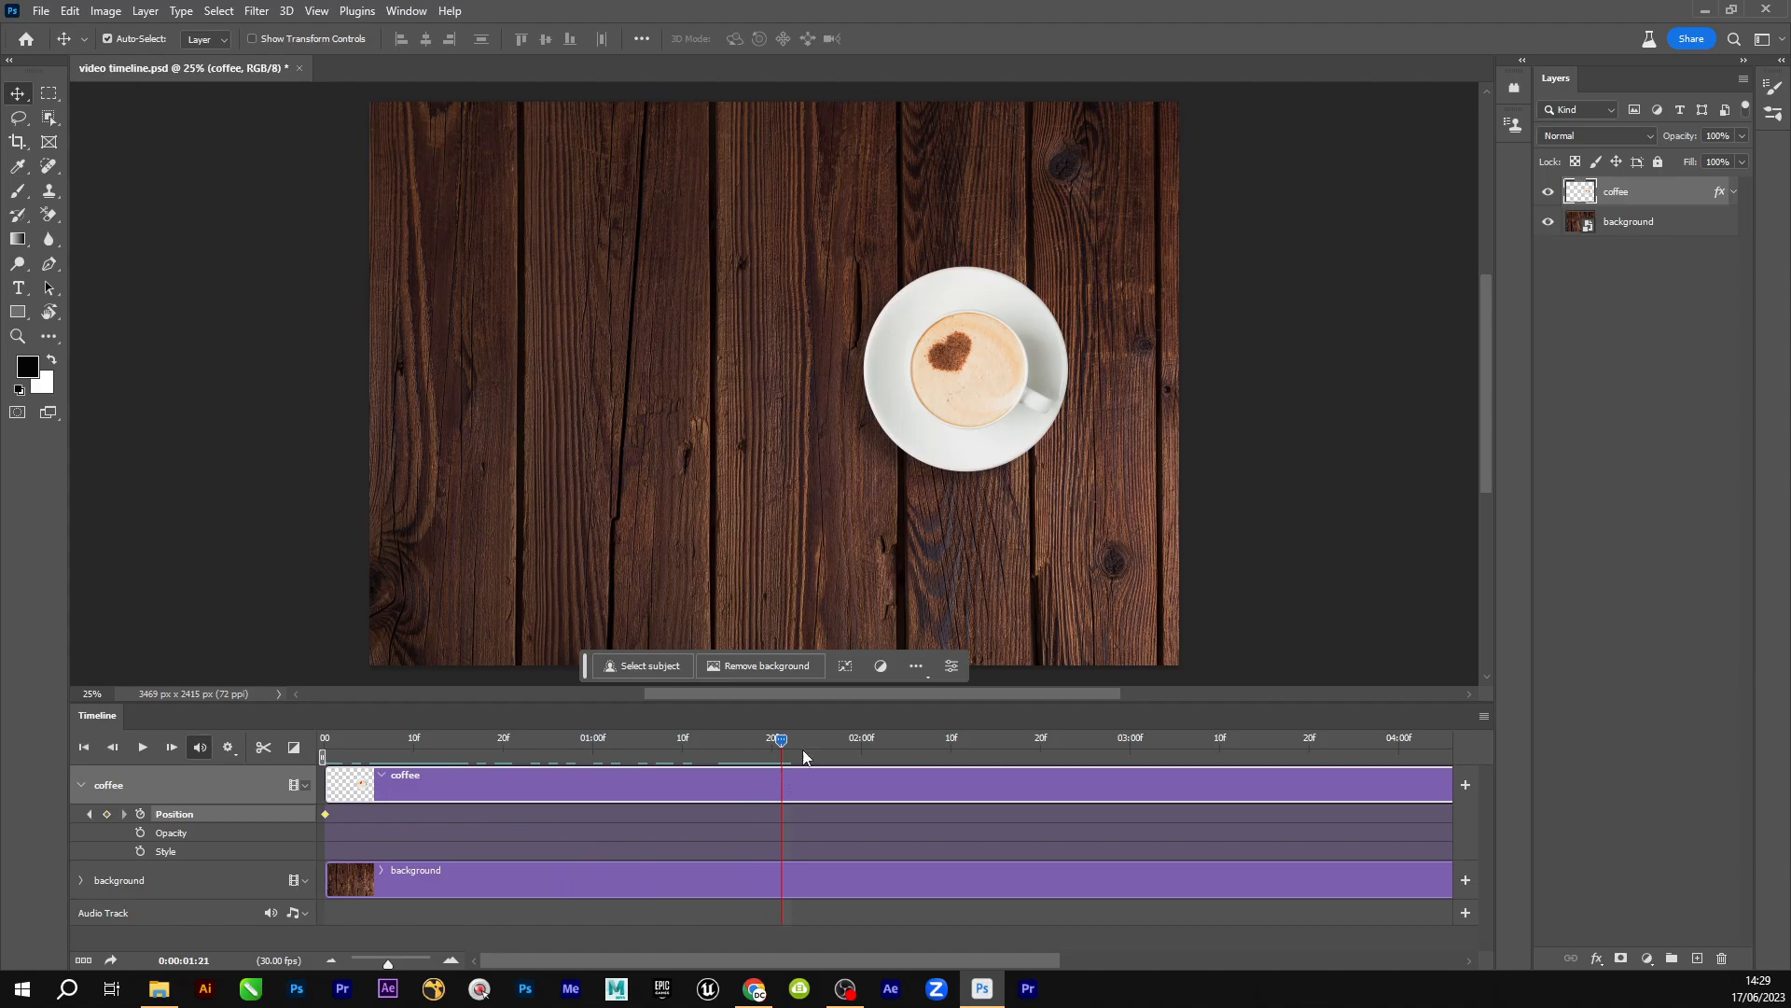
pyautogui.moveTo(773, 740)
pyautogui.mouseDown()
pyautogui.moveTo(746, 740)
pyautogui.moveTo(771, 748)
pyautogui.mouseUp()
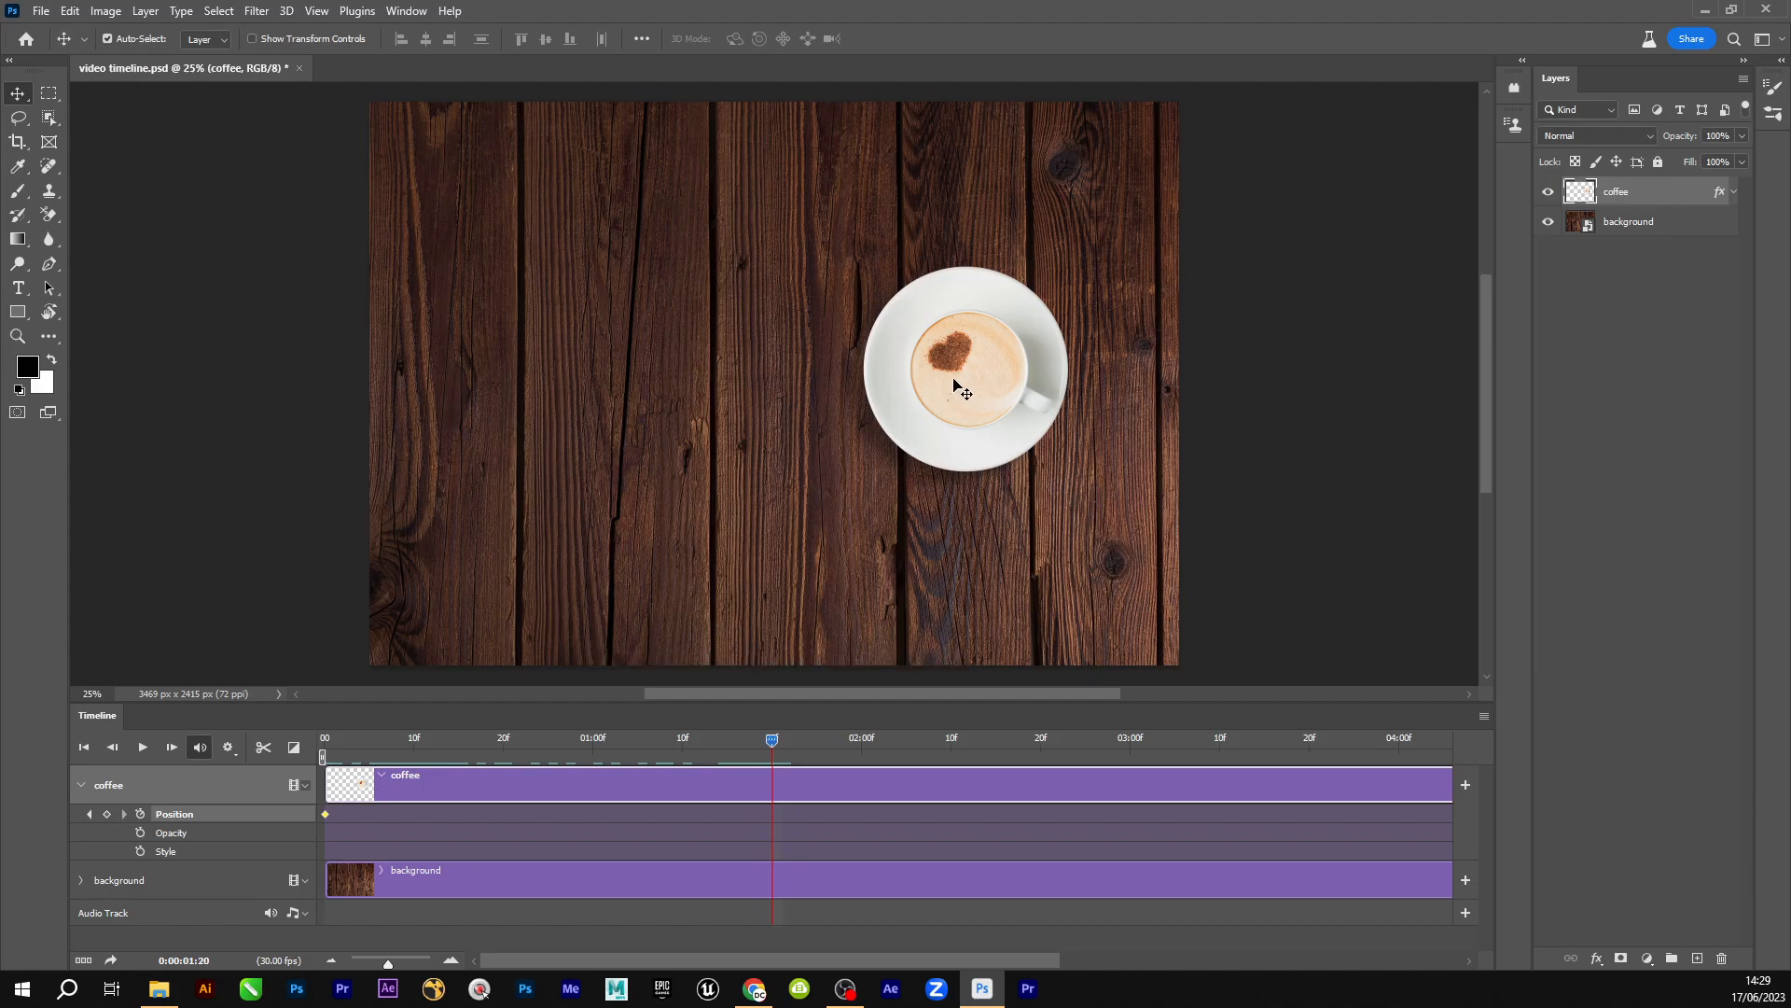
pyautogui.moveTo(961, 386); pyautogui.dragTo(499, 384)
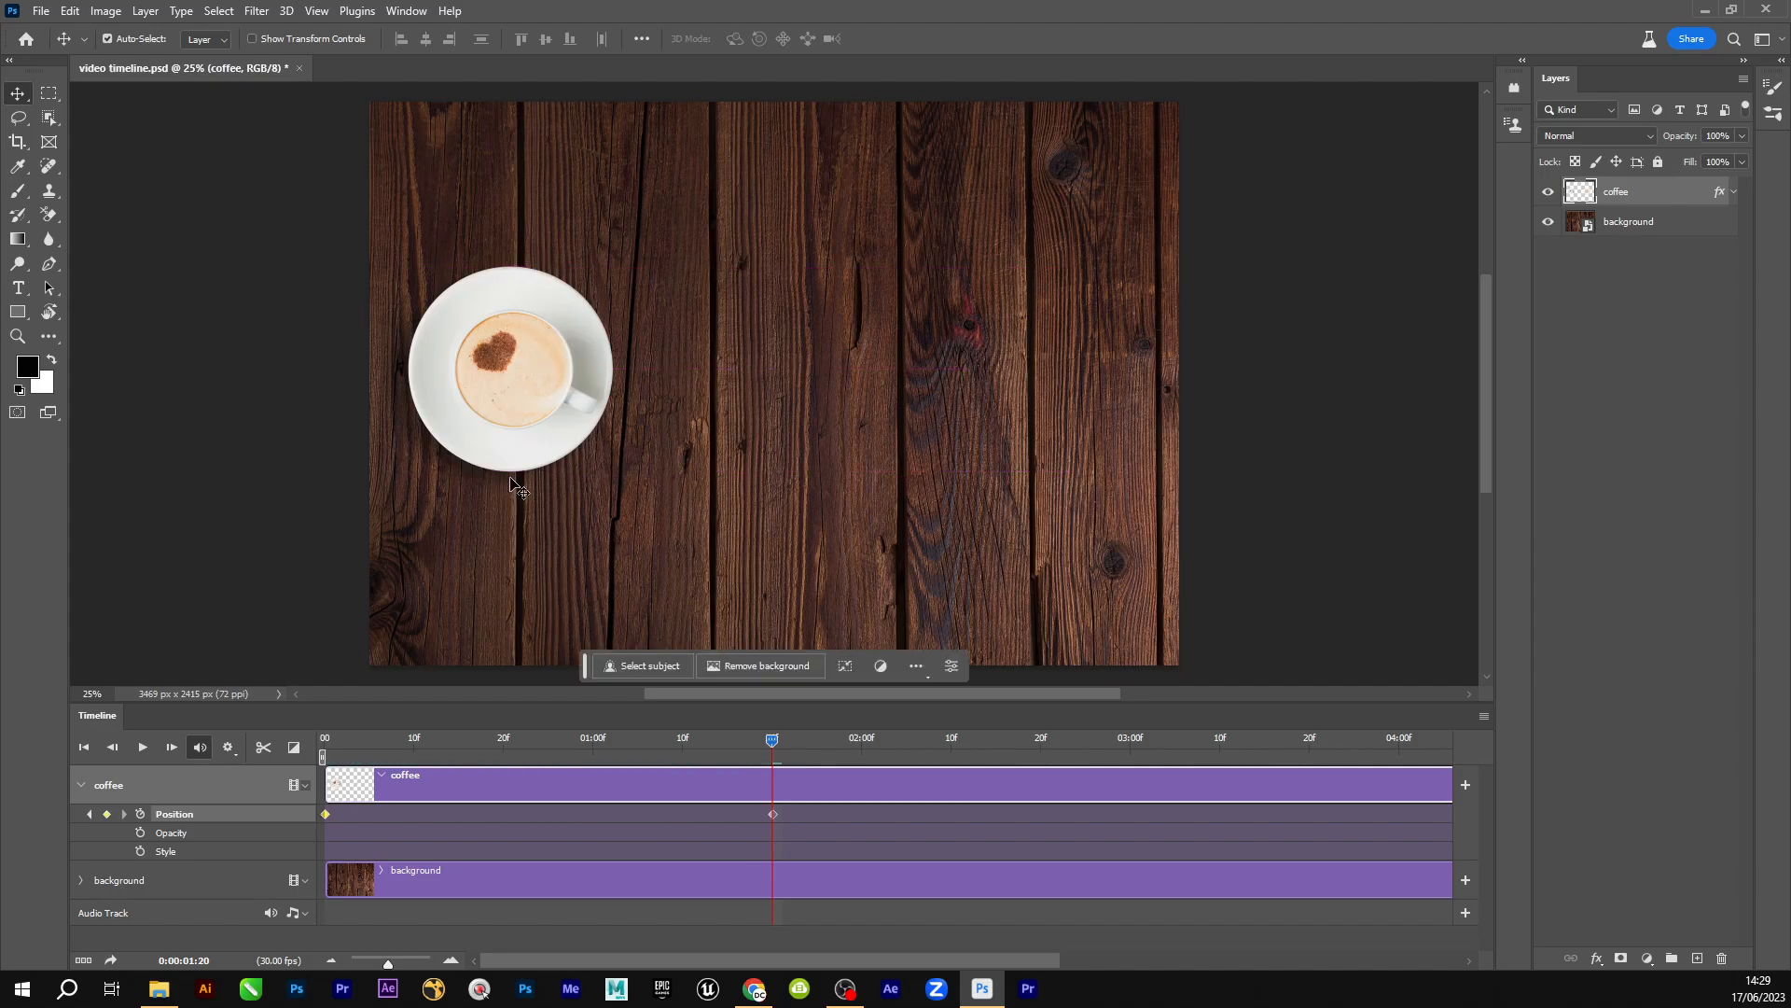
# Preview the cup's leftward movement by playing the animation from the beginning
pyautogui.moveTo(767, 743); pyautogui.dragTo(221, 718)
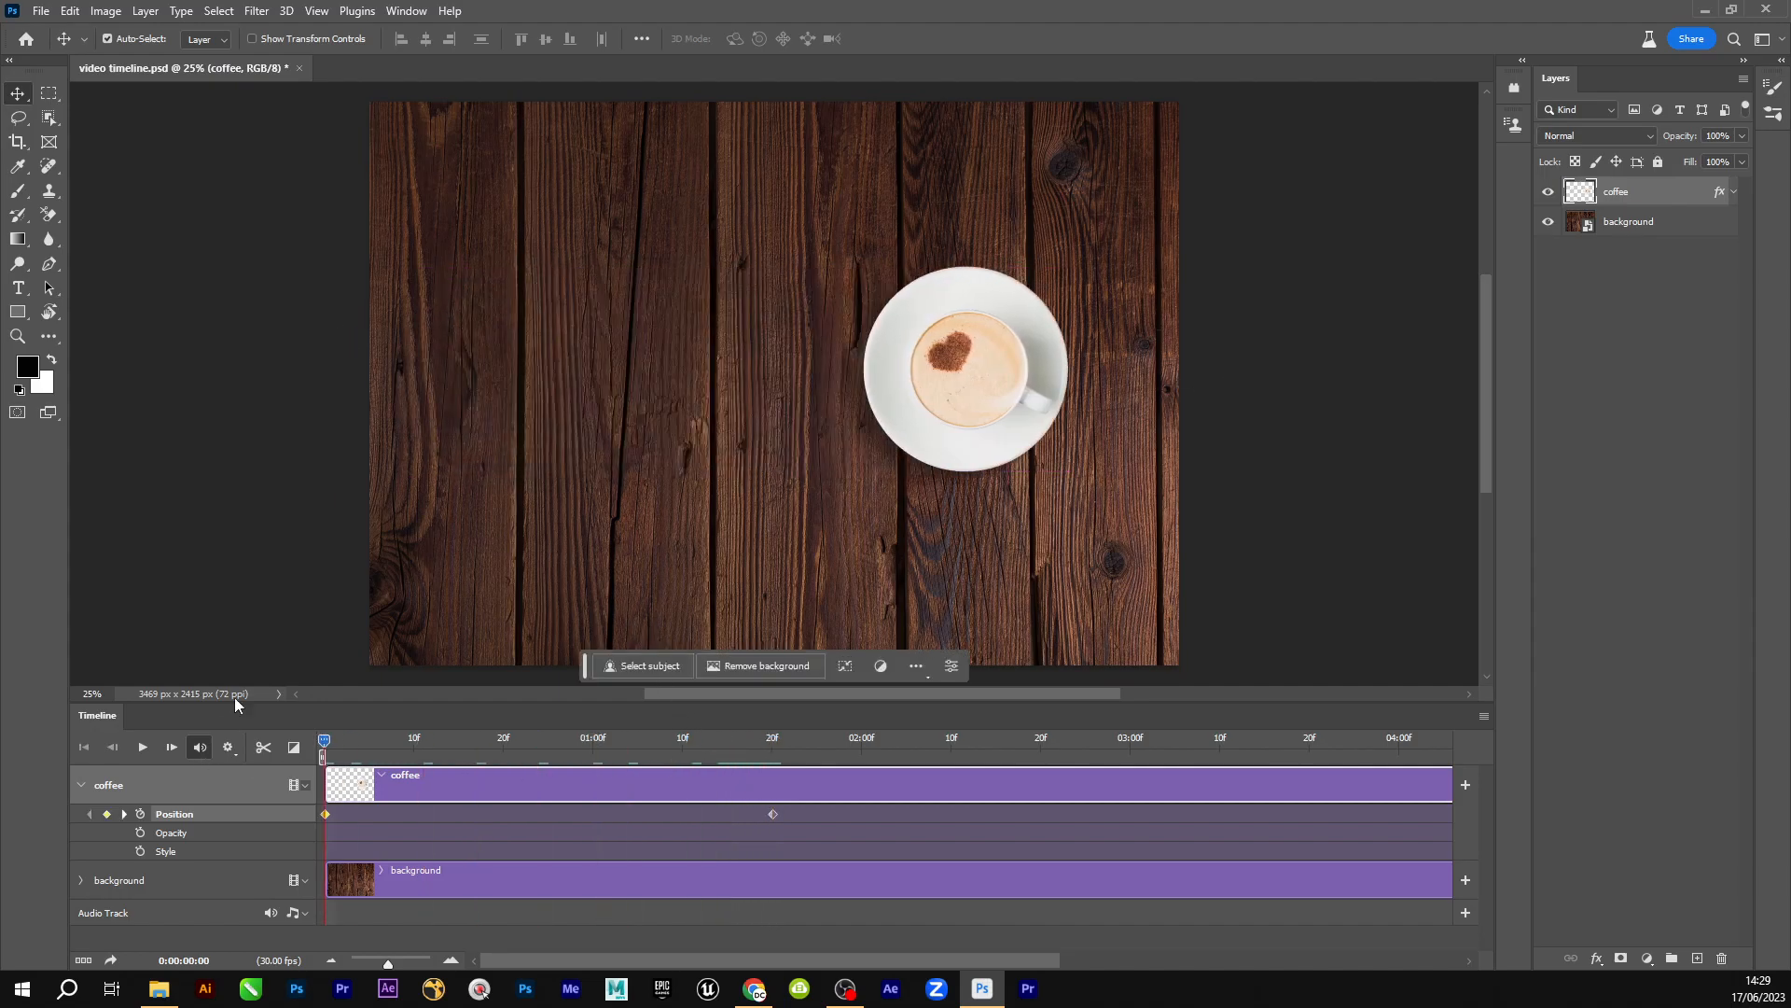
pyautogui.press('space')
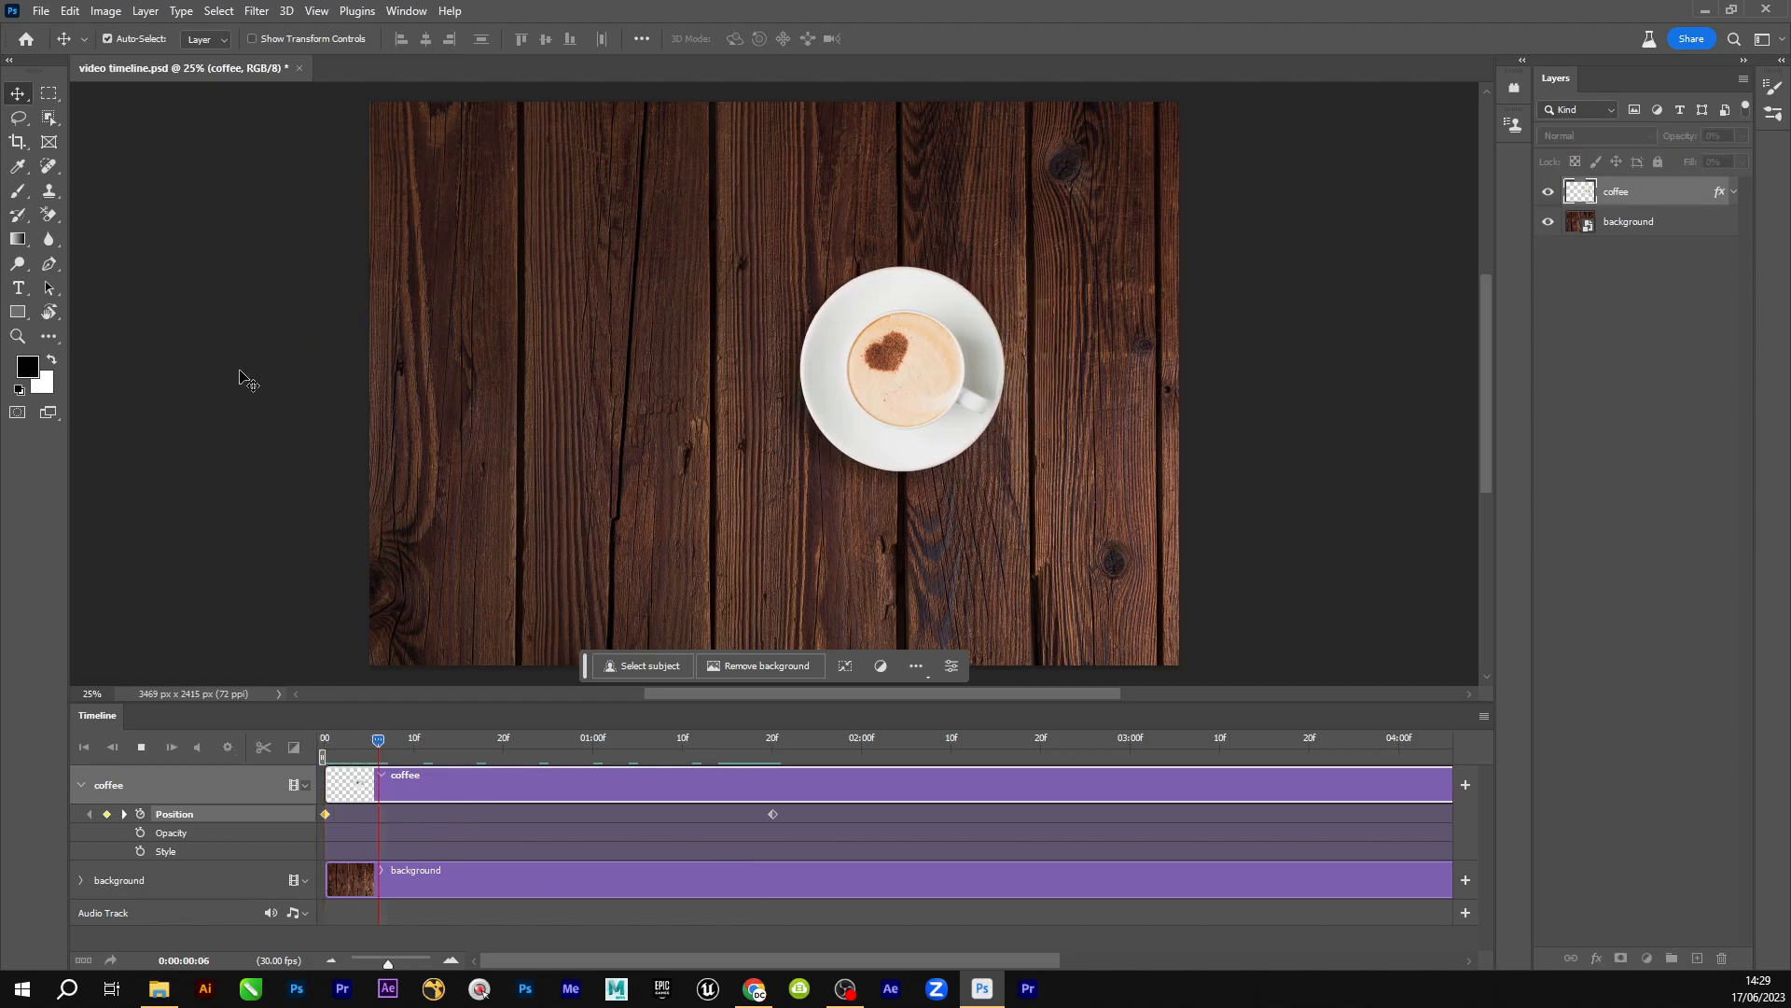
pyautogui.press('space')
pyautogui.moveTo(347, 744)
pyautogui.mouseDown()
pyautogui.moveTo(323, 752)
pyautogui.moveTo(352, 758)
pyautogui.mouseUp()
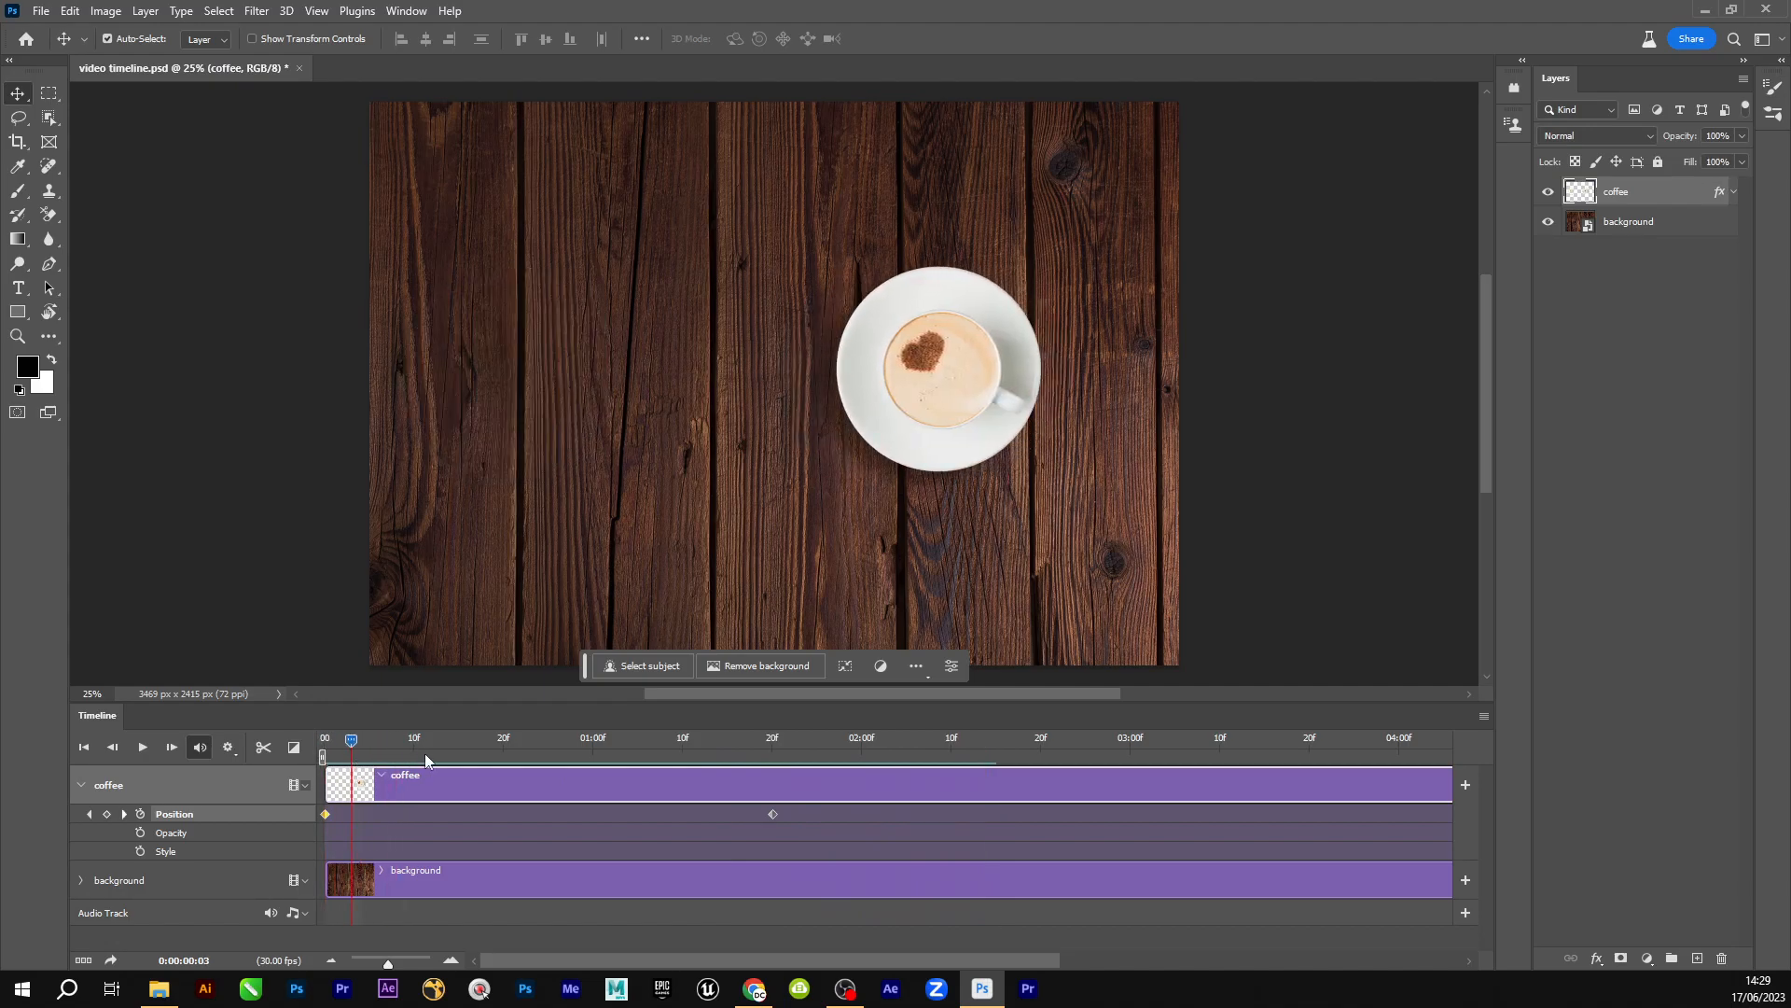
pyautogui.press('space')
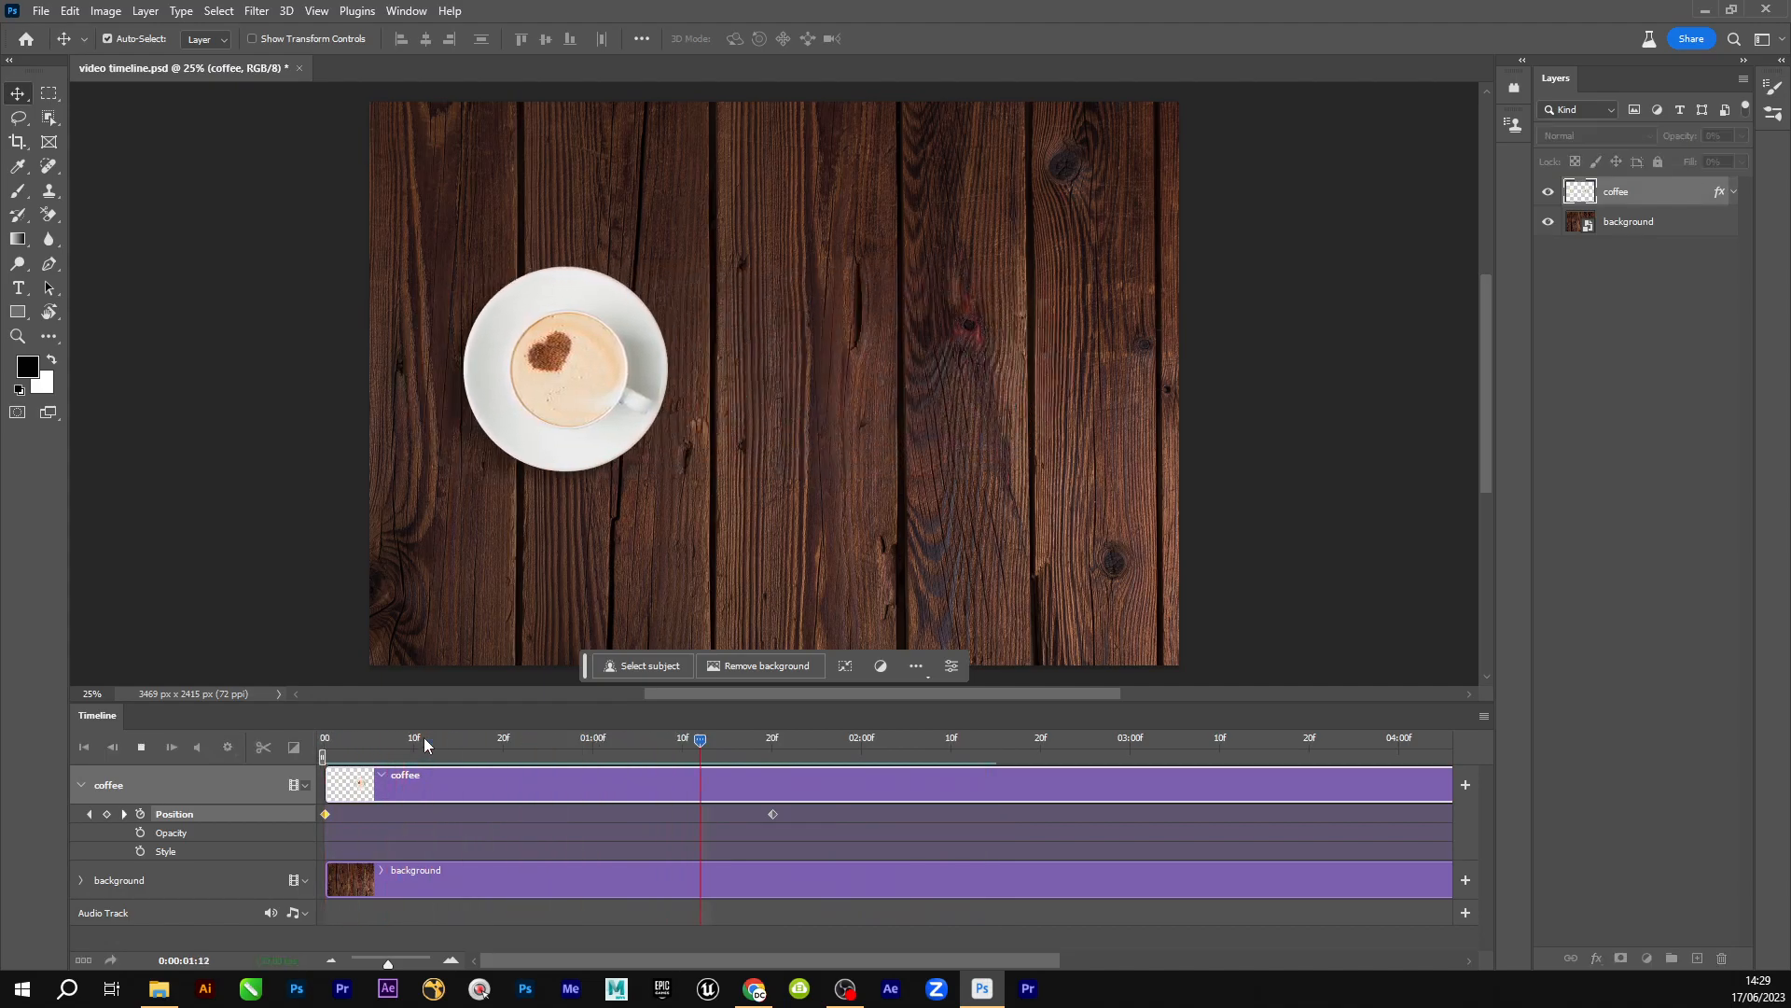
pyautogui.press('space')
# At 0:00:02:10, move the coffee cup back to the right side of the background, slightly lower, for a third Position keyframe
pyautogui.moveTo(668, 750); pyautogui.dragTo(956, 850)
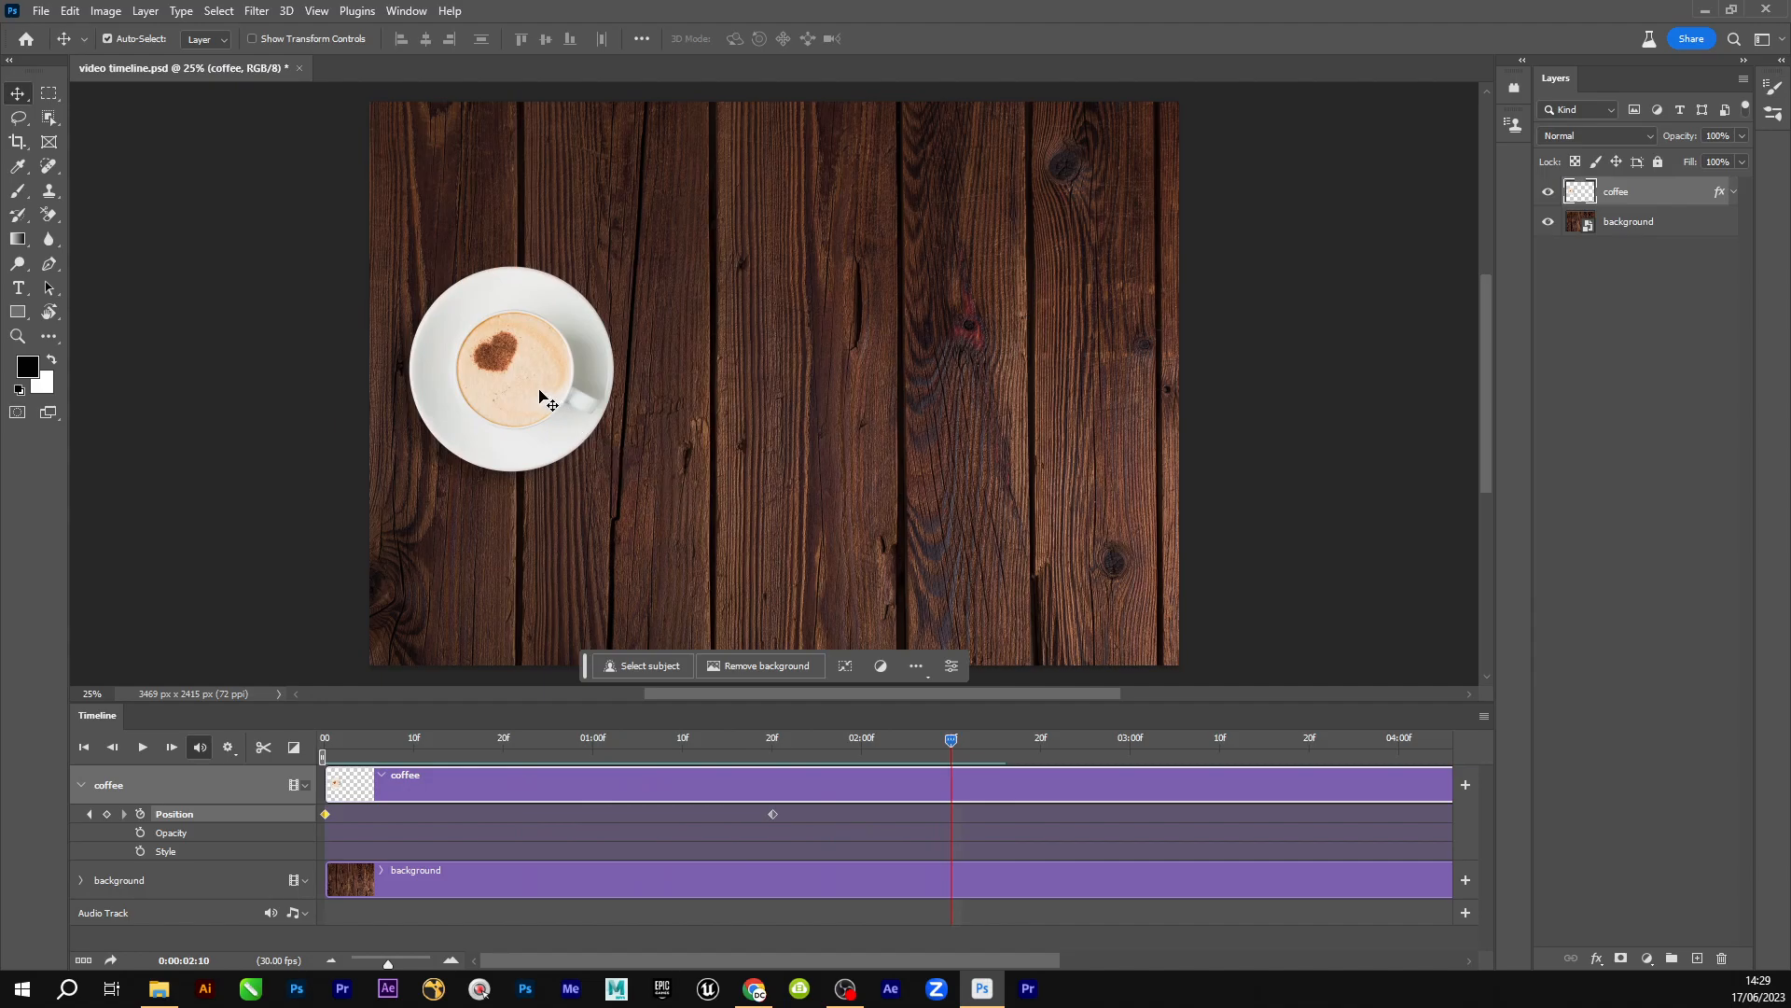
pyautogui.moveTo(546, 399); pyautogui.dragTo(1071, 401)
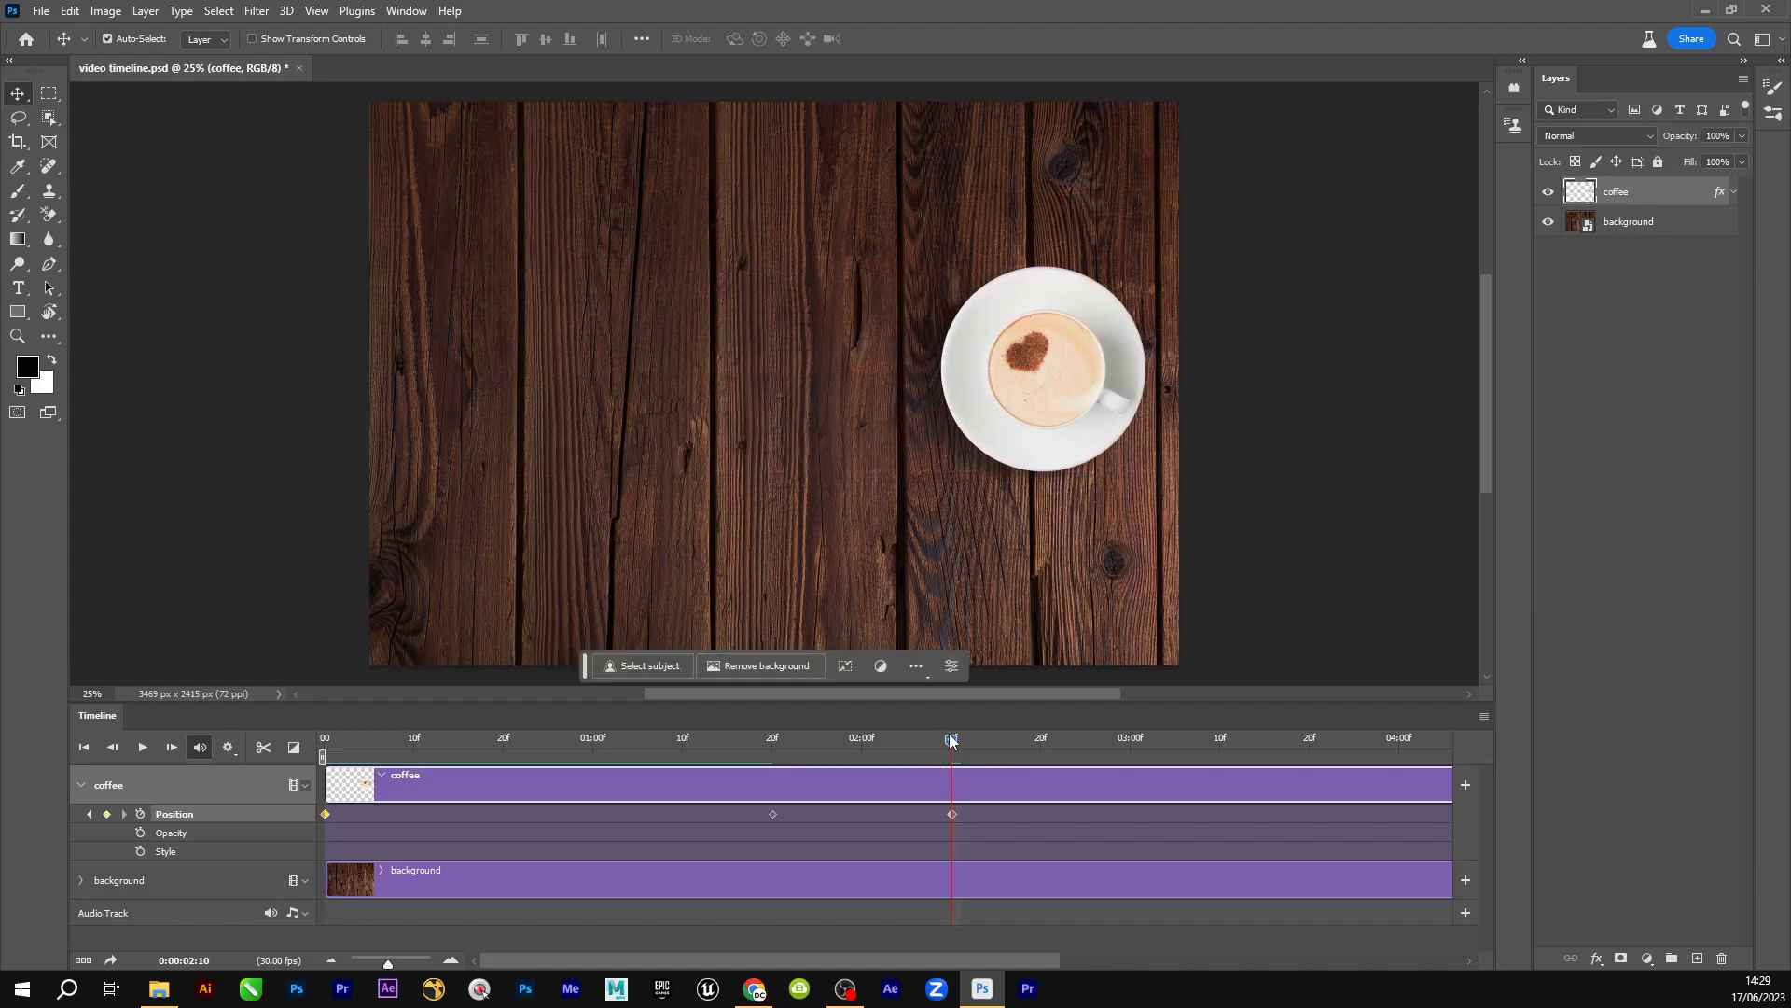
pyautogui.moveTo(1012, 420)
pyautogui.mouseDown()
pyautogui.moveTo(861, 605)
pyautogui.moveTo(677, 365)
pyautogui.moveTo(850, 504)
pyautogui.moveTo(564, 475)
pyautogui.moveTo(565, 547)
pyautogui.moveTo(897, 367)
pyautogui.moveTo(849, 459)
pyautogui.moveTo(1003, 406)
pyautogui.moveTo(997, 428)
pyautogui.mouseUp()
# Play the animation from the start to check the cup's movement across and back
pyautogui.moveTo(950, 741); pyautogui.dragTo(325, 760)
pyautogui.press('space')
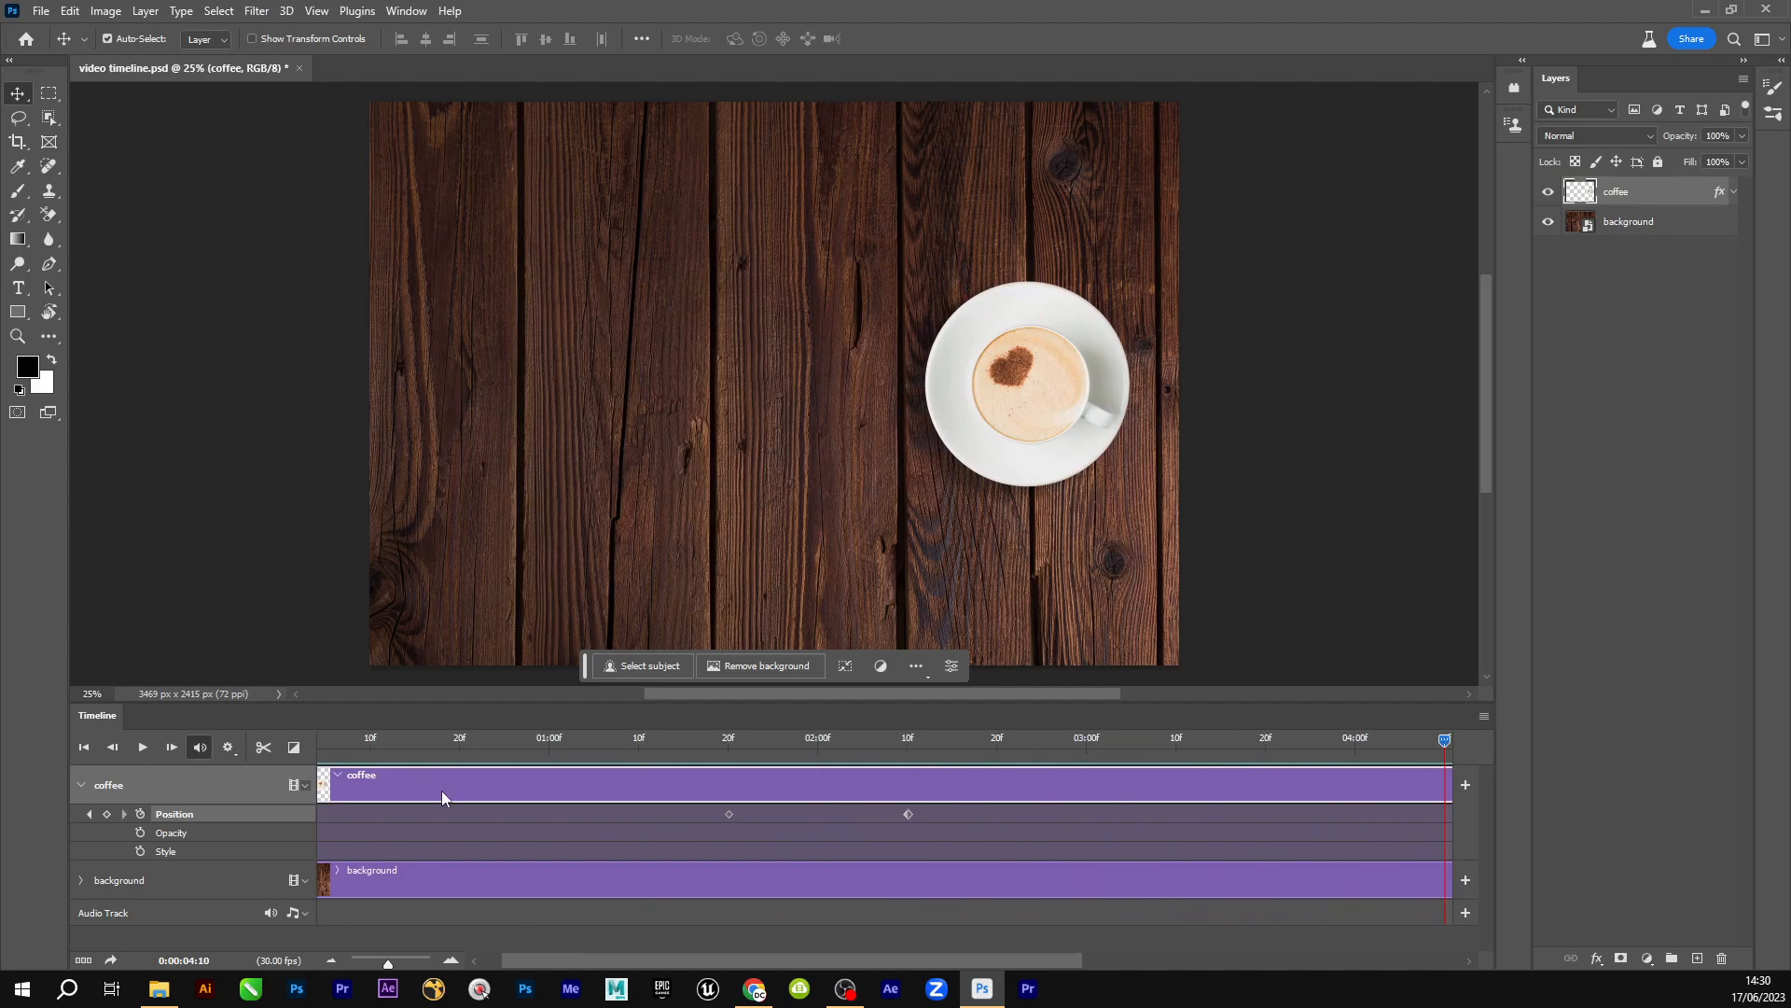
pyautogui.moveTo(609, 954); pyautogui.dragTo(482, 975)
# Retime the coffee layer's Position keyframes, moving the last one to 0:00:03:03 and the middle one to about 0:00:00:24
pyautogui.moveTo(441, 745); pyautogui.dragTo(1156, 825)
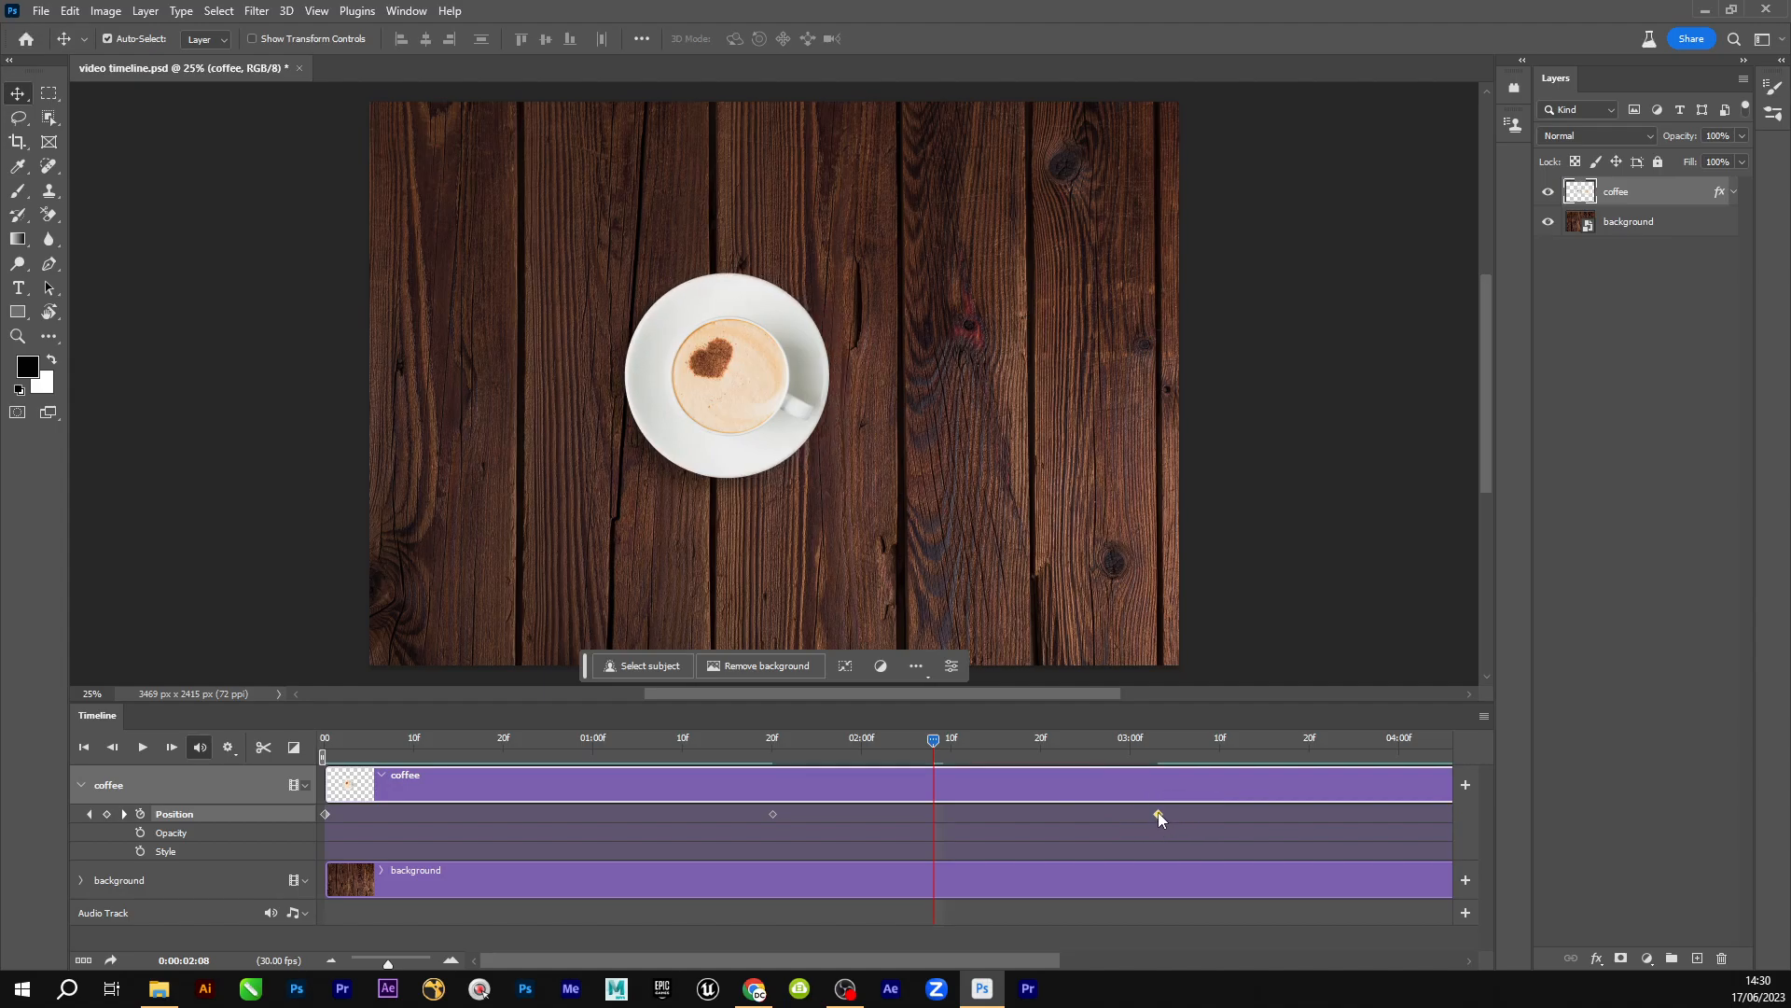
pyautogui.moveTo(931, 737); pyautogui.dragTo(933, 804)
pyautogui.click(772, 815)
pyautogui.moveTo(677, 746); pyautogui.dragTo(394, 799)
pyautogui.moveTo(528, 810); pyautogui.dragTo(647, 824)
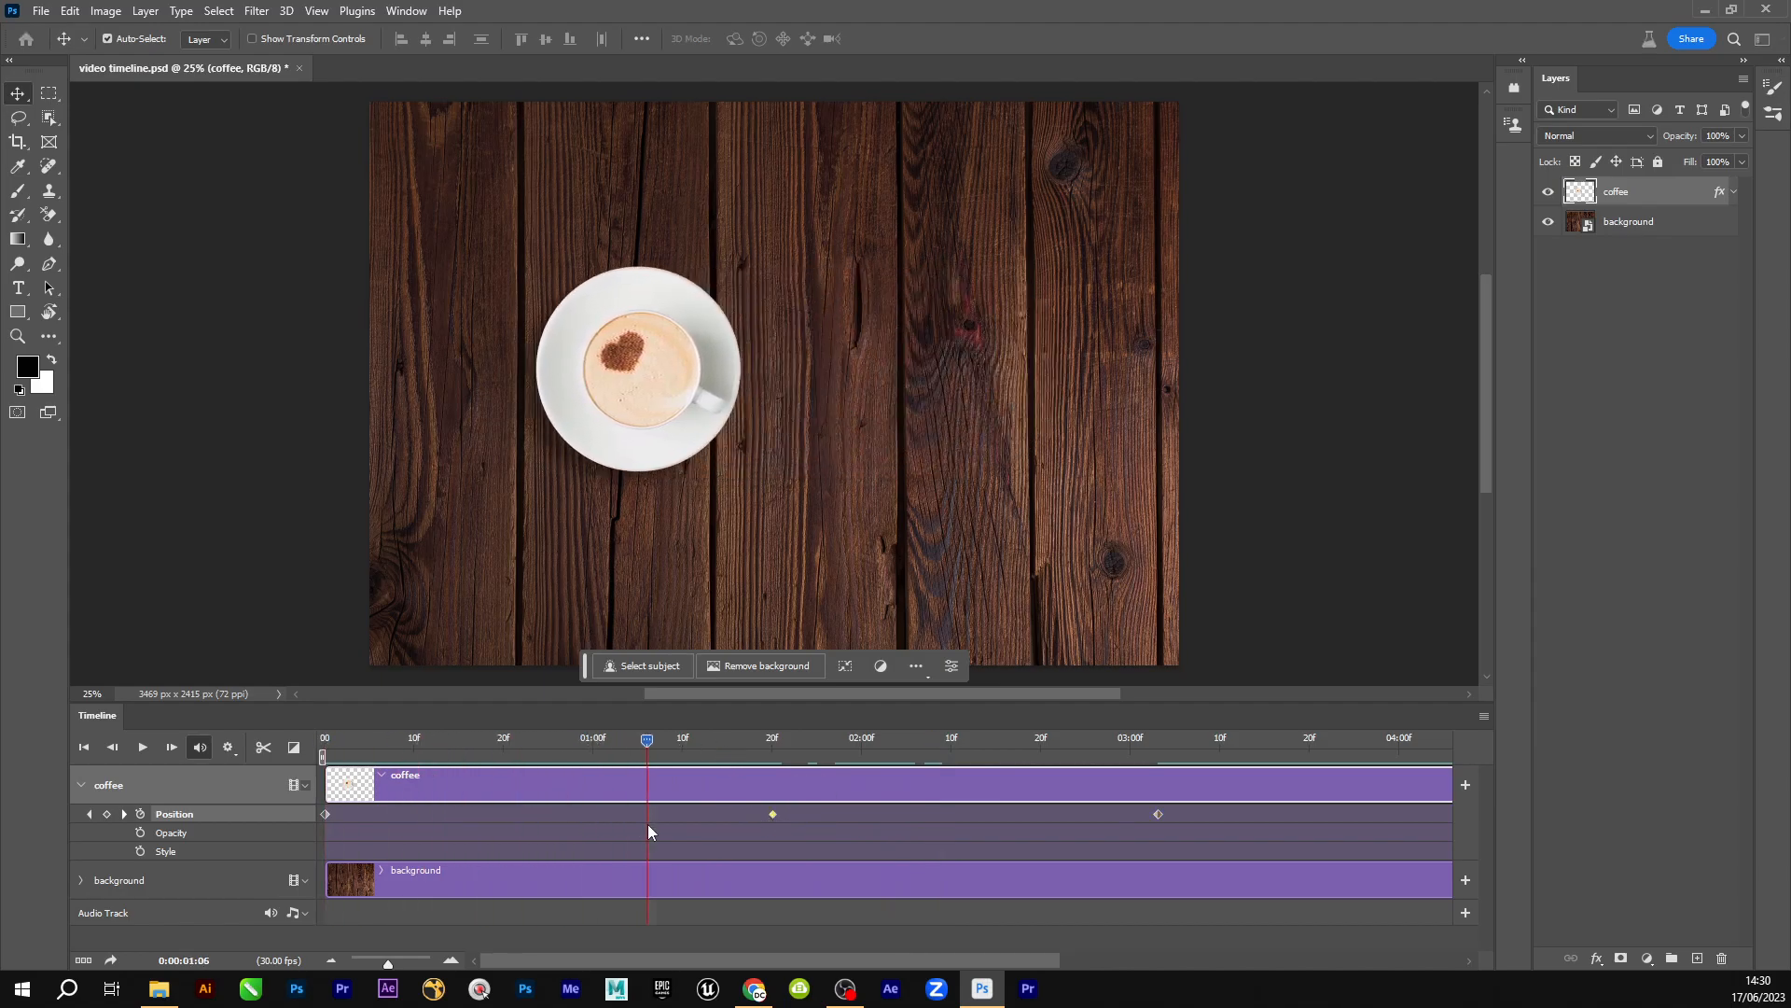
pyautogui.moveTo(770, 813); pyautogui.dragTo(538, 814)
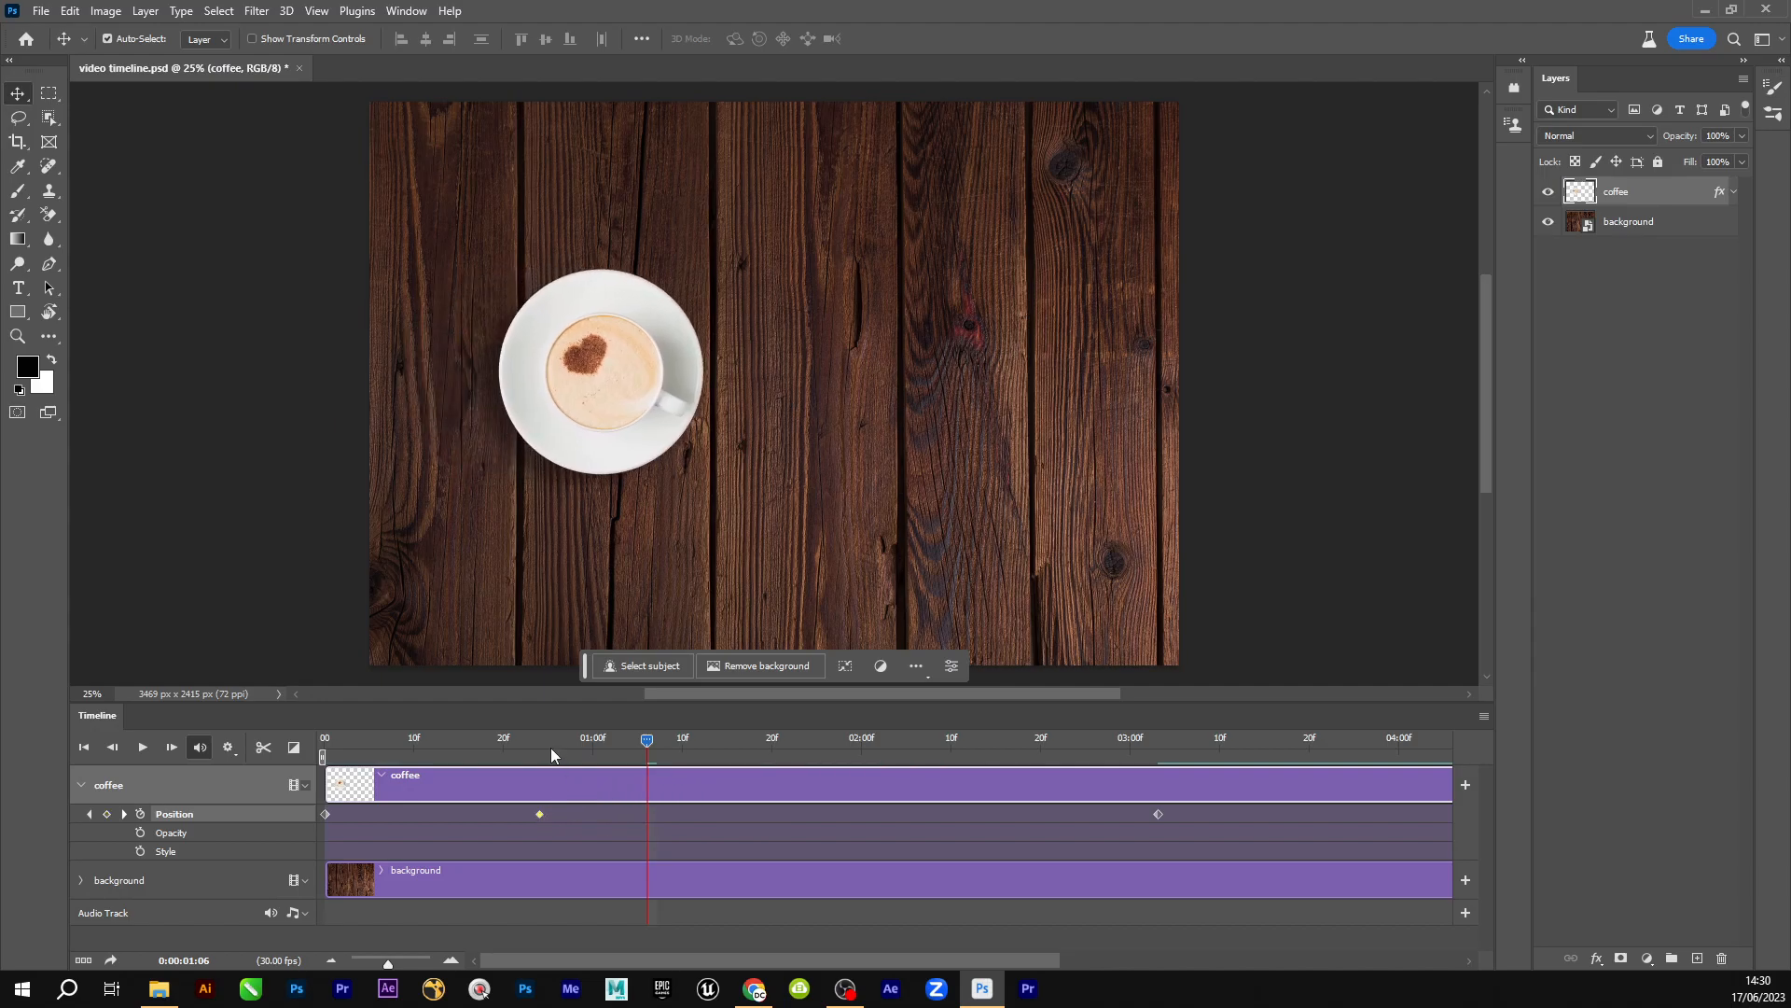
# Play the animation from the start to review the retimed cup movement
pyautogui.moveTo(550, 747); pyautogui.dragTo(298, 760)
pyautogui.press('space')
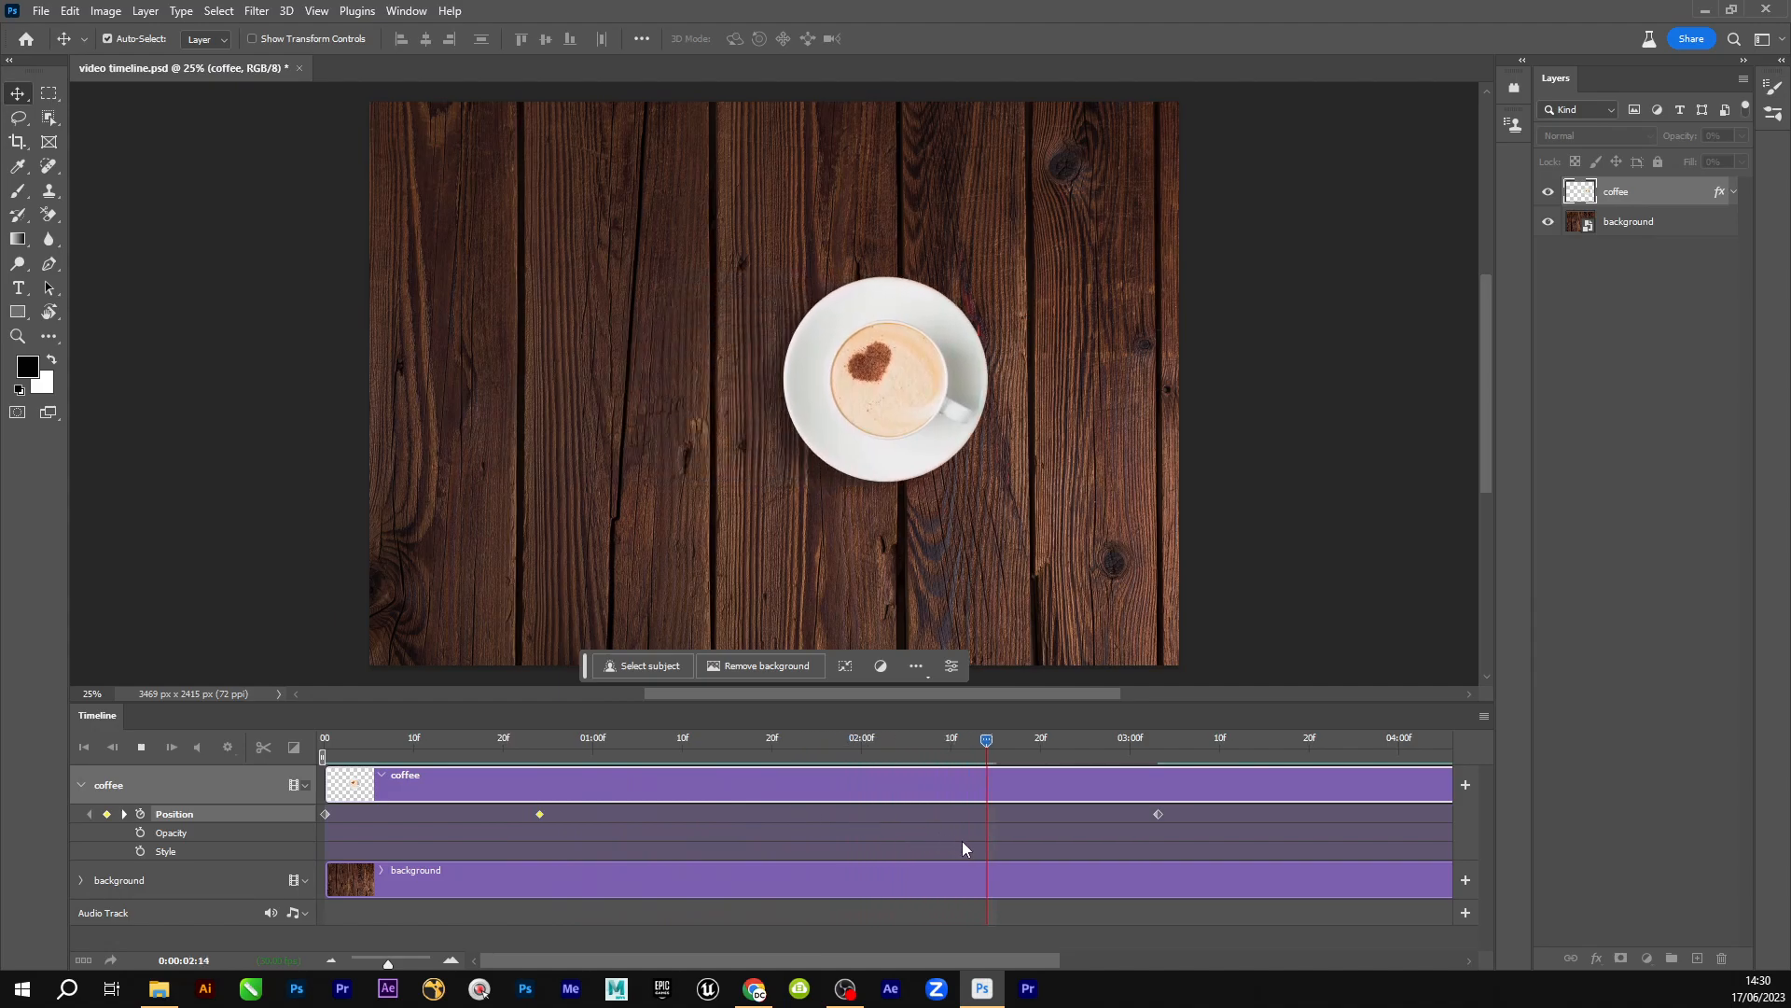
pyautogui.press('space')
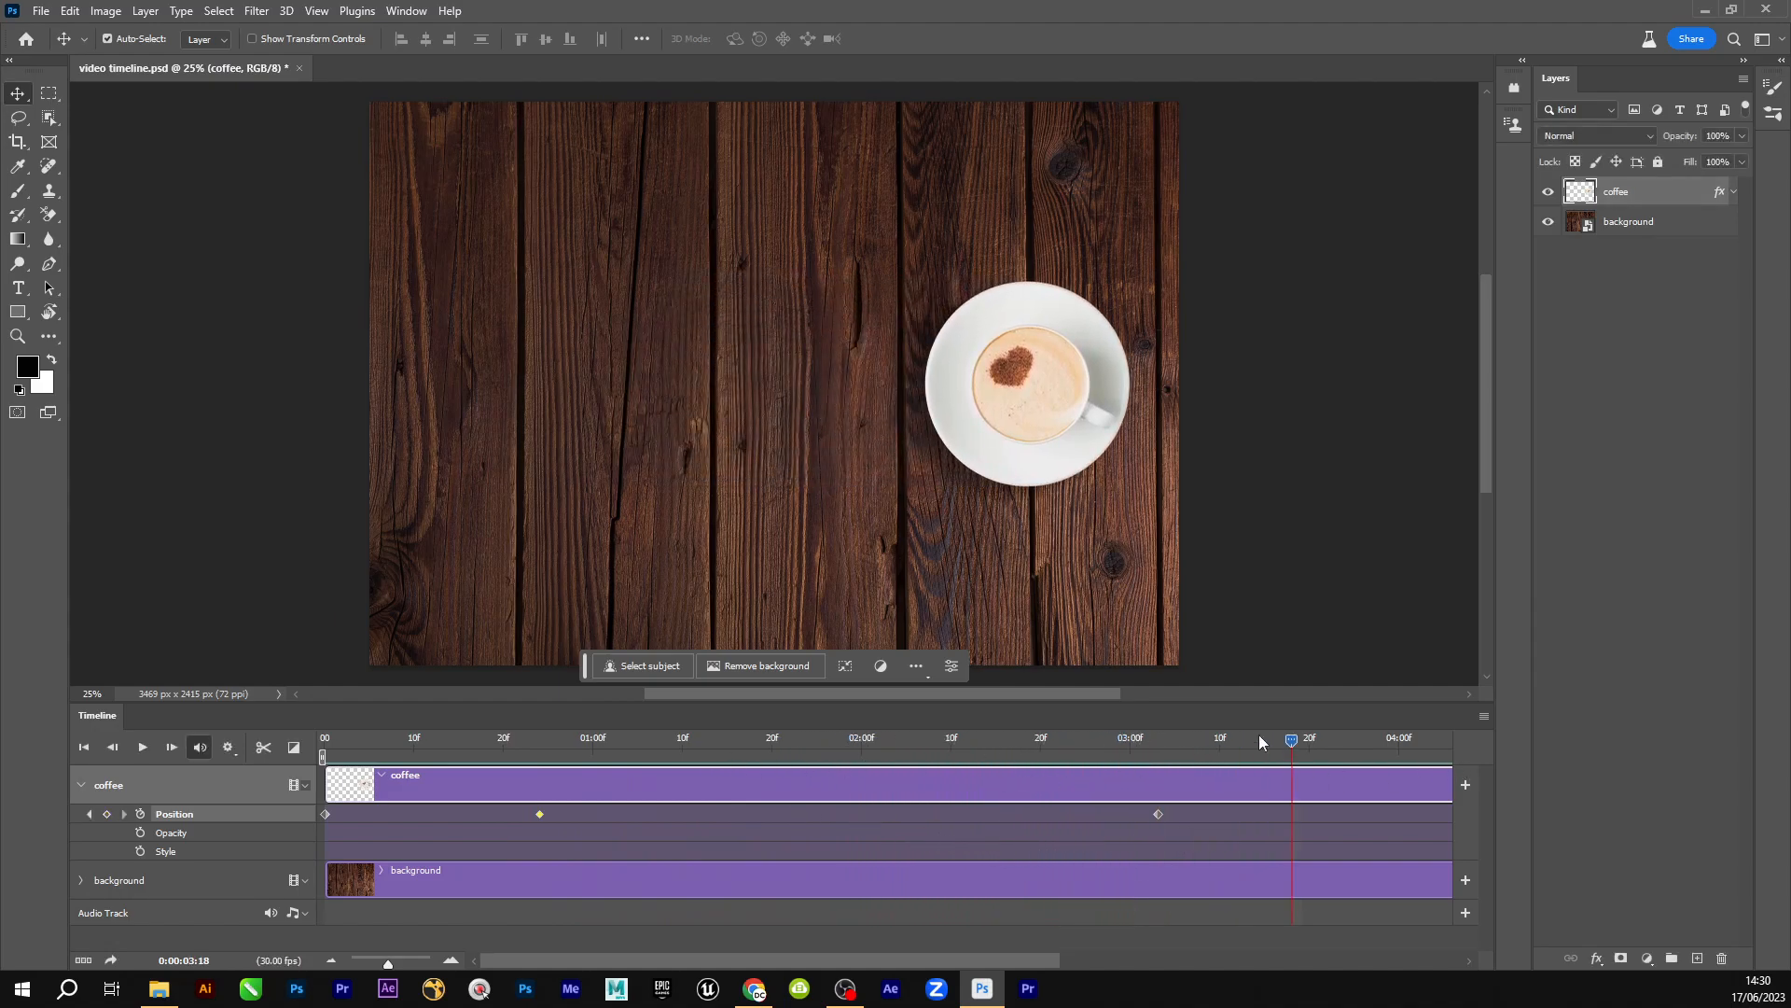
# Enable Opacity keyframing for the coffee layer at 0:00:00:00
pyautogui.moveTo(1291, 739); pyautogui.dragTo(484, 951)
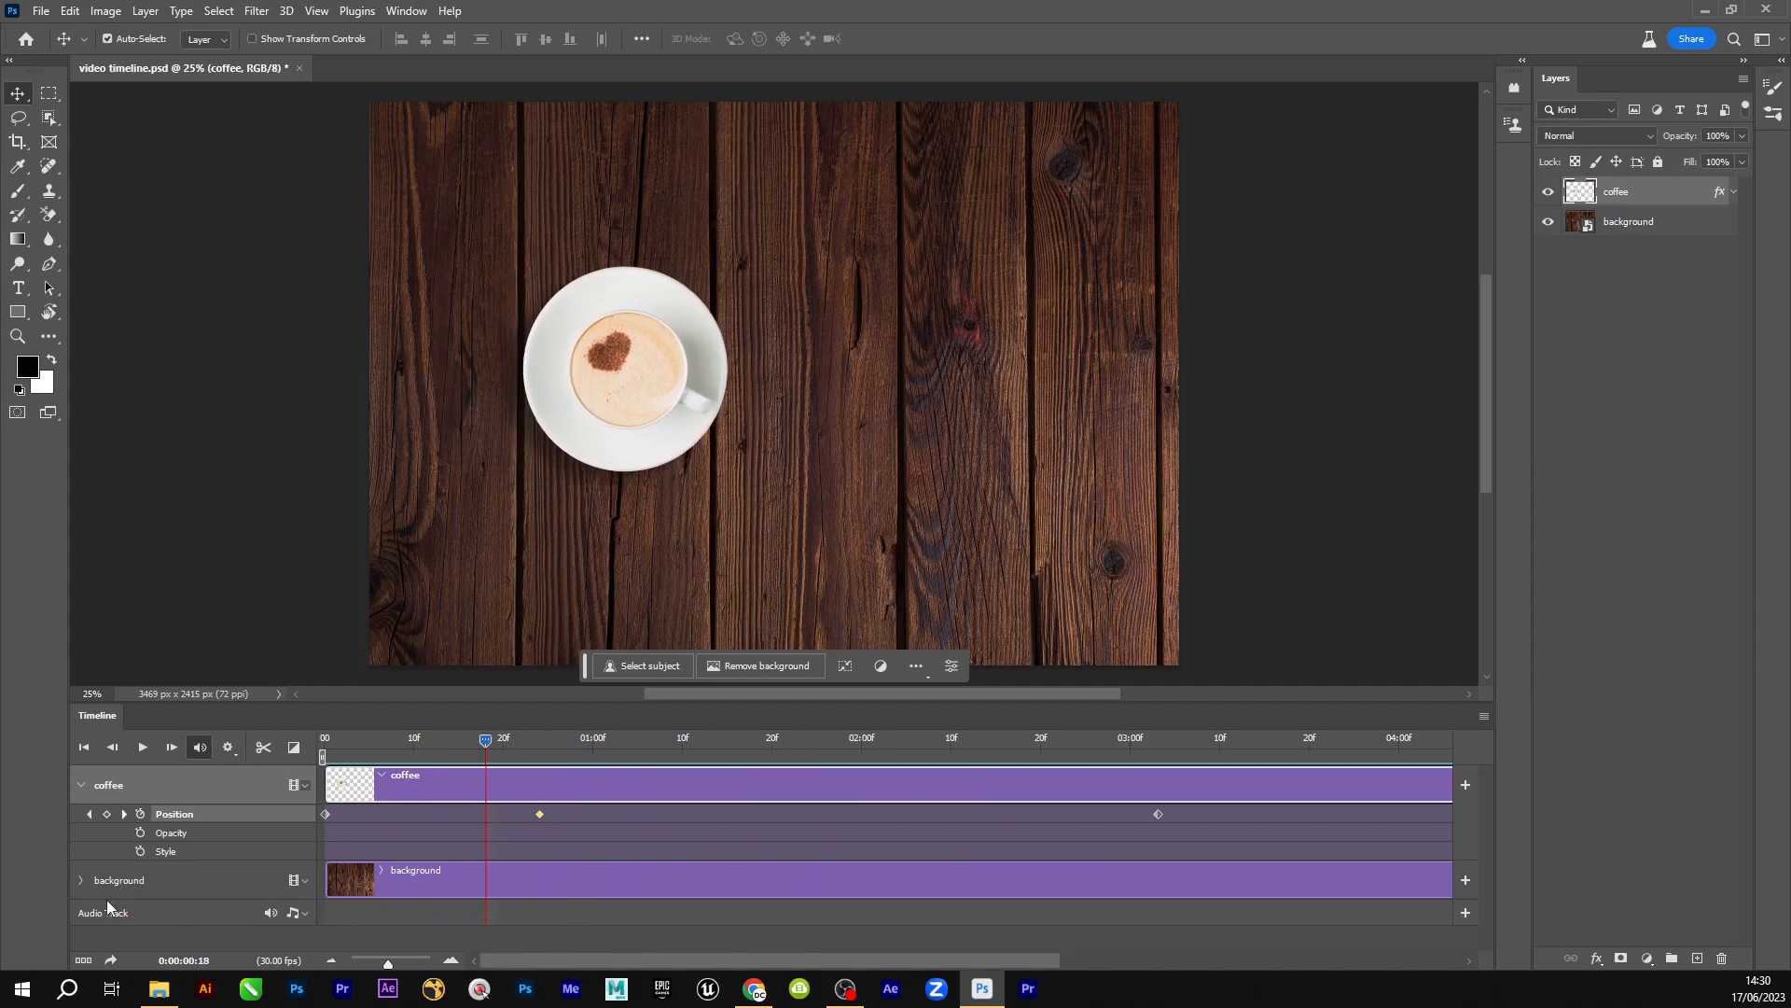
pyautogui.moveTo(470, 745); pyautogui.dragTo(322, 848)
pyautogui.click(140, 832)
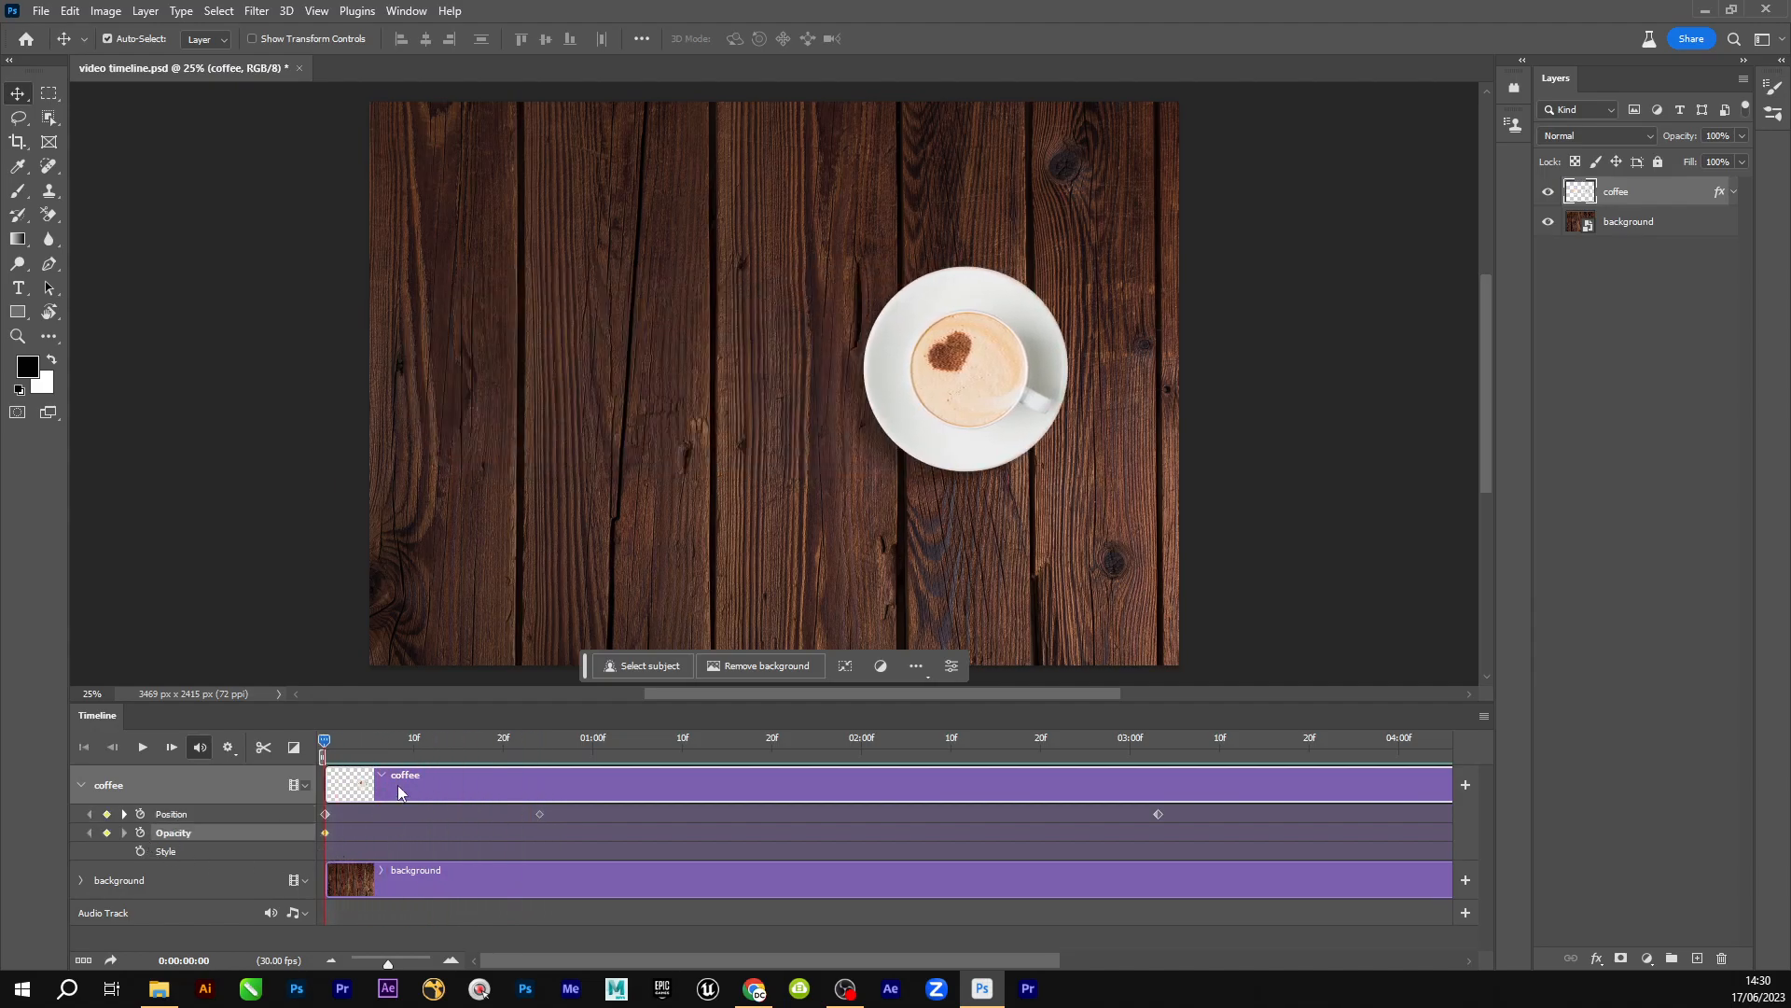
# At 0:00:01:06, set the coffee layer's opacity to 0% to add a fade-out keyframe
pyautogui.moveTo(330, 741); pyautogui.dragTo(646, 747)
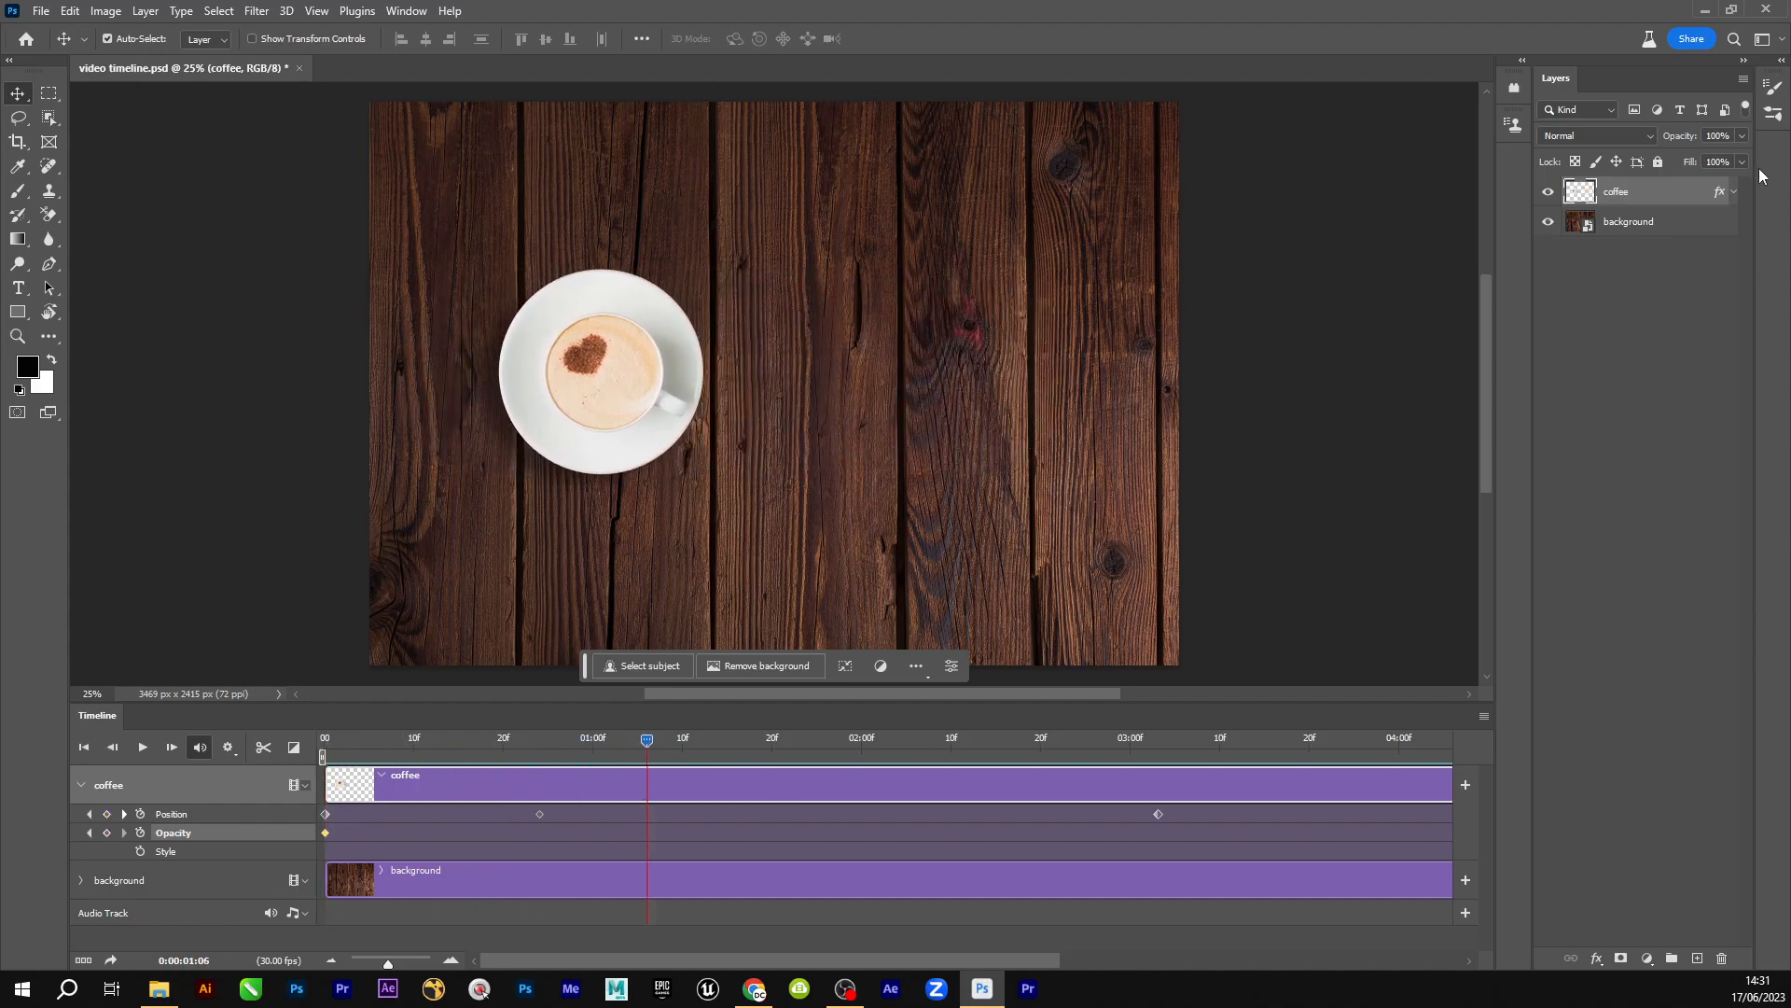
pyautogui.click(1719, 135)
pyautogui.write('0')
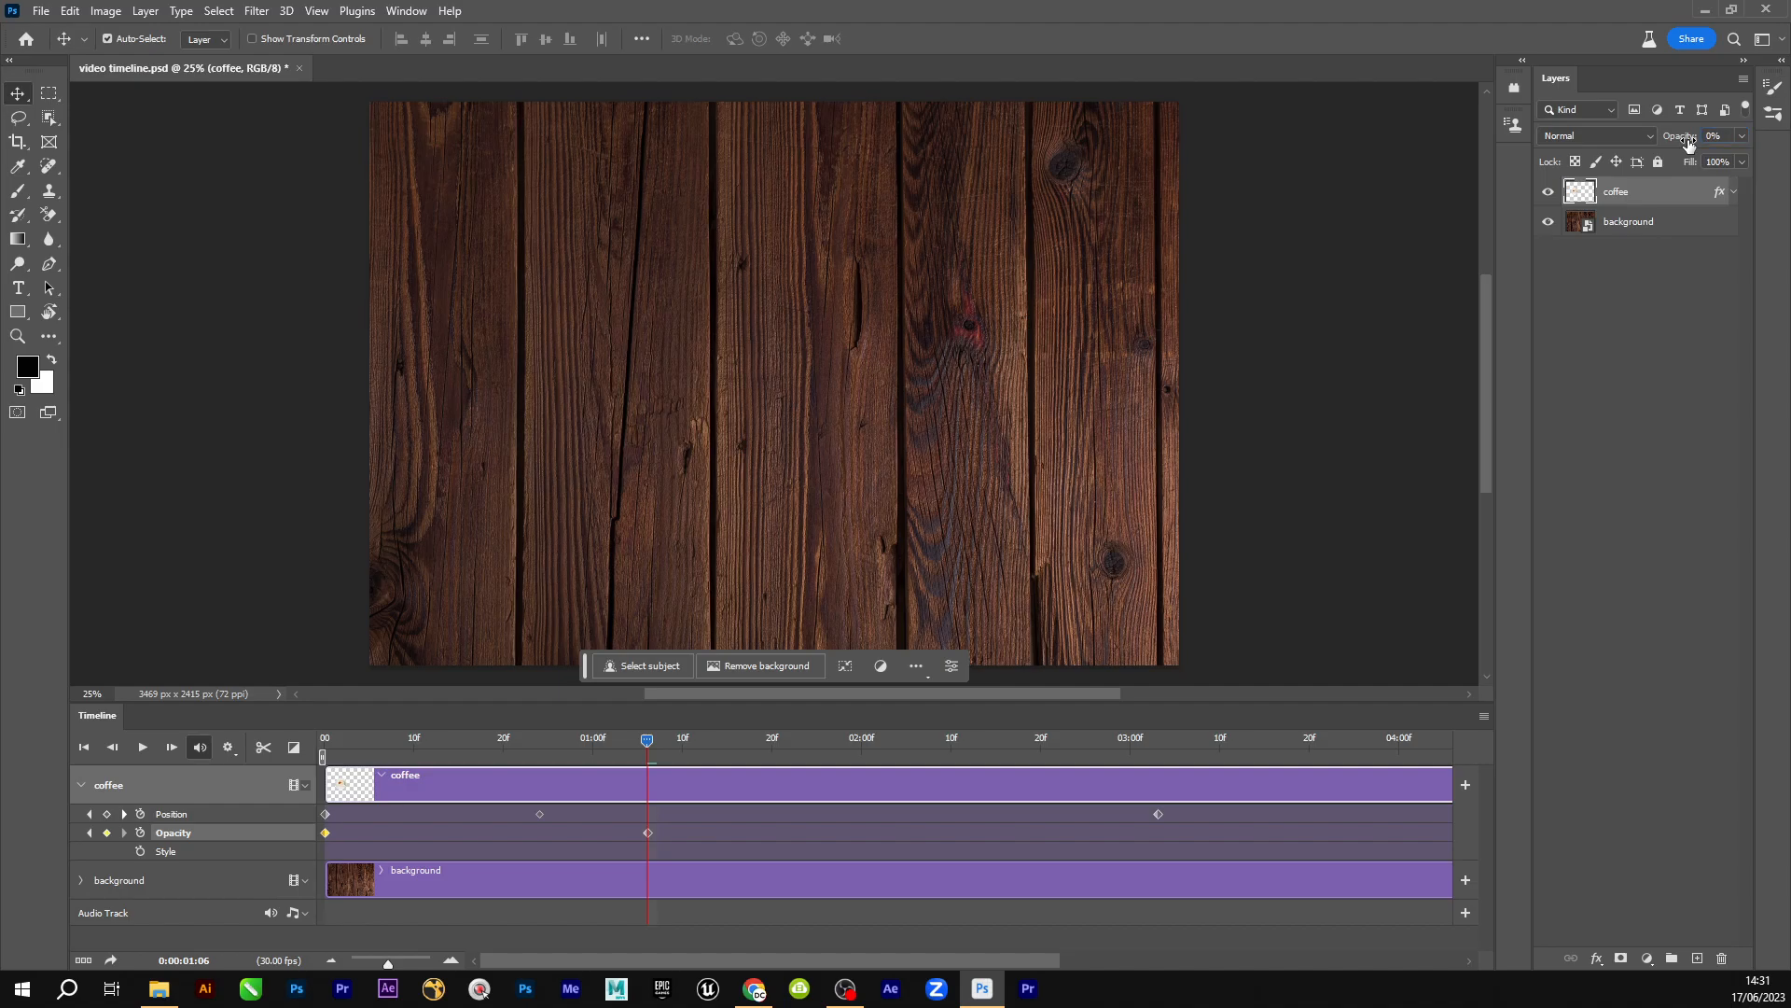
# Play the animation from the beginning to check the cup's fade-out
pyautogui.moveTo(640, 740); pyautogui.dragTo(301, 774)
pyautogui.press('space')
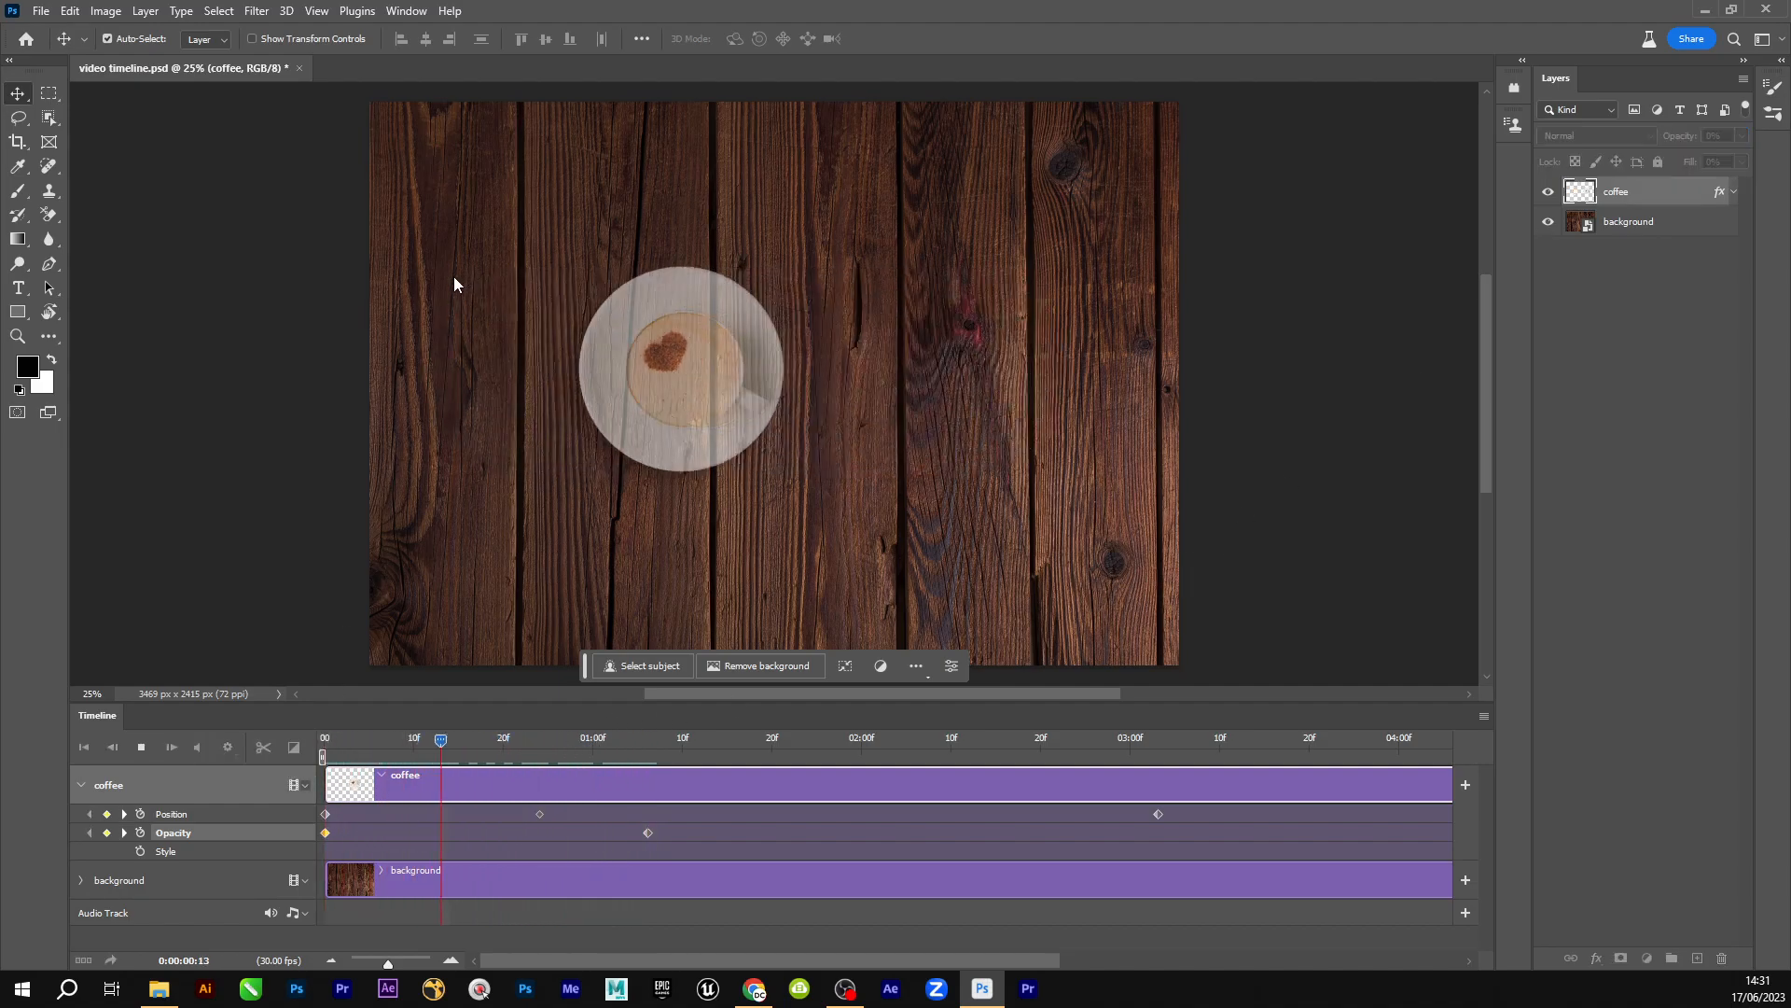
pyautogui.press('space')
# At 0:00:03:03, set the coffee layer's opacity to 100% to add a fade-in keyframe
pyautogui.moveTo(836, 744); pyautogui.dragTo(1157, 798)
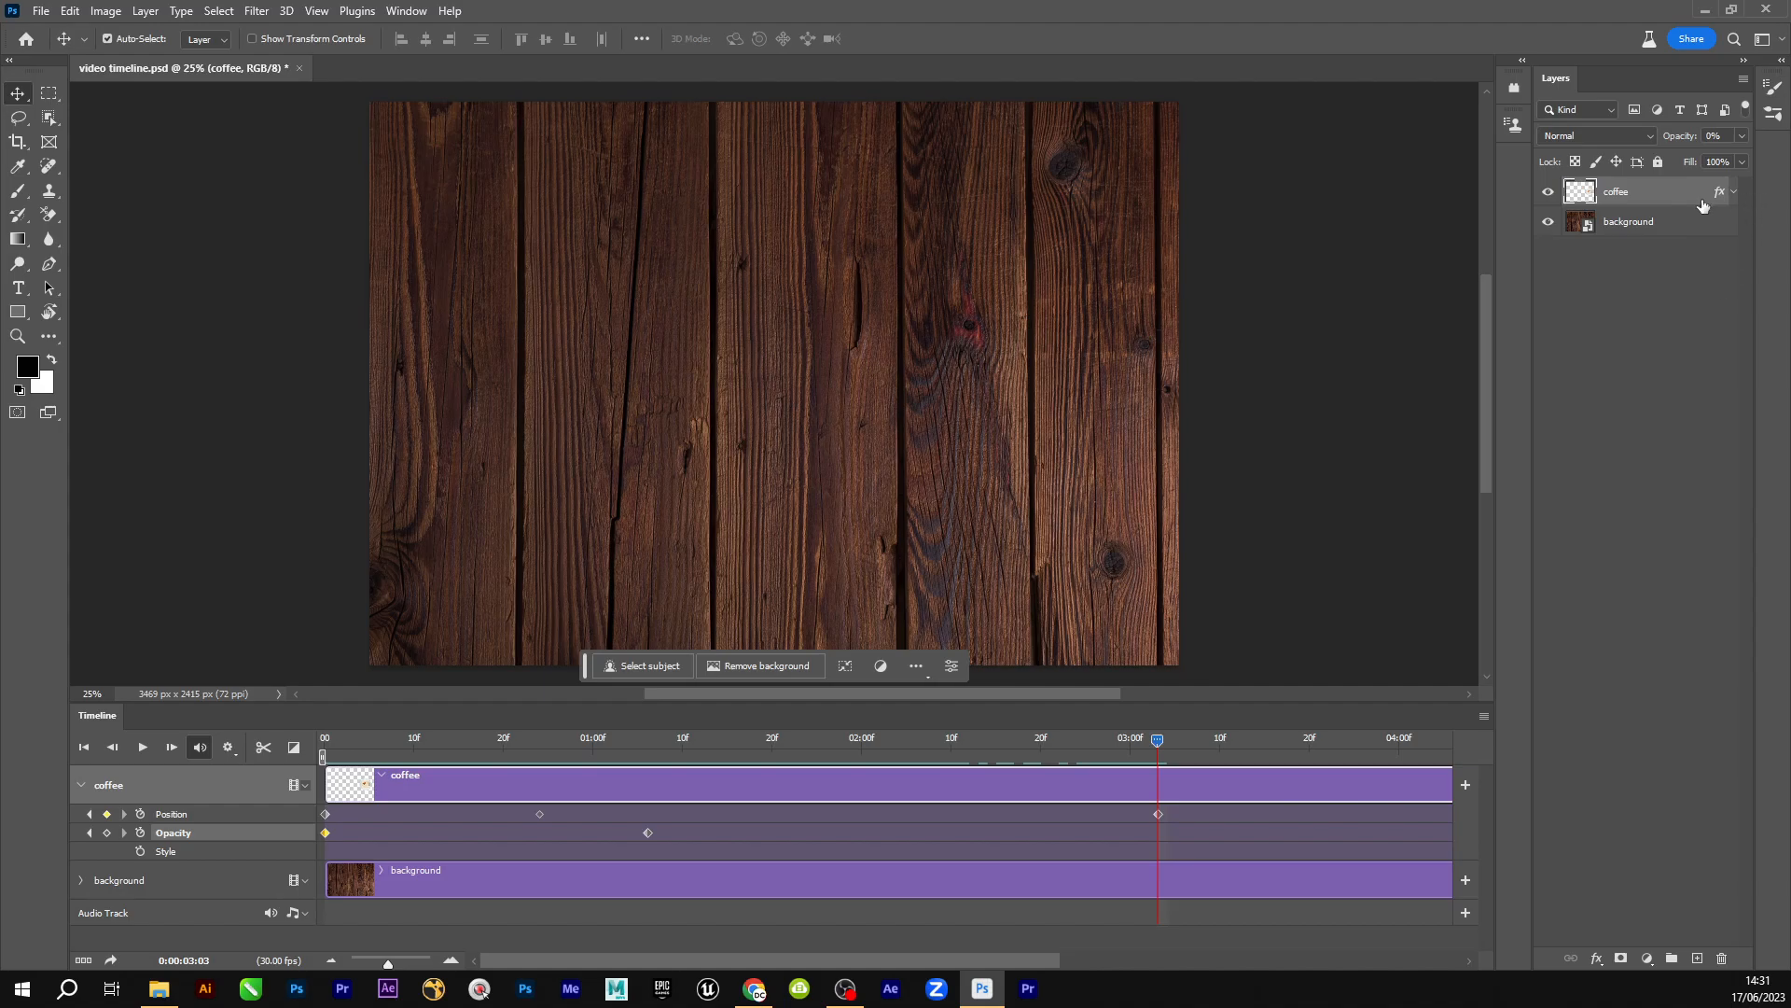
pyautogui.moveTo(1721, 138); pyautogui.dragTo(1694, 145)
pyautogui.write('100')
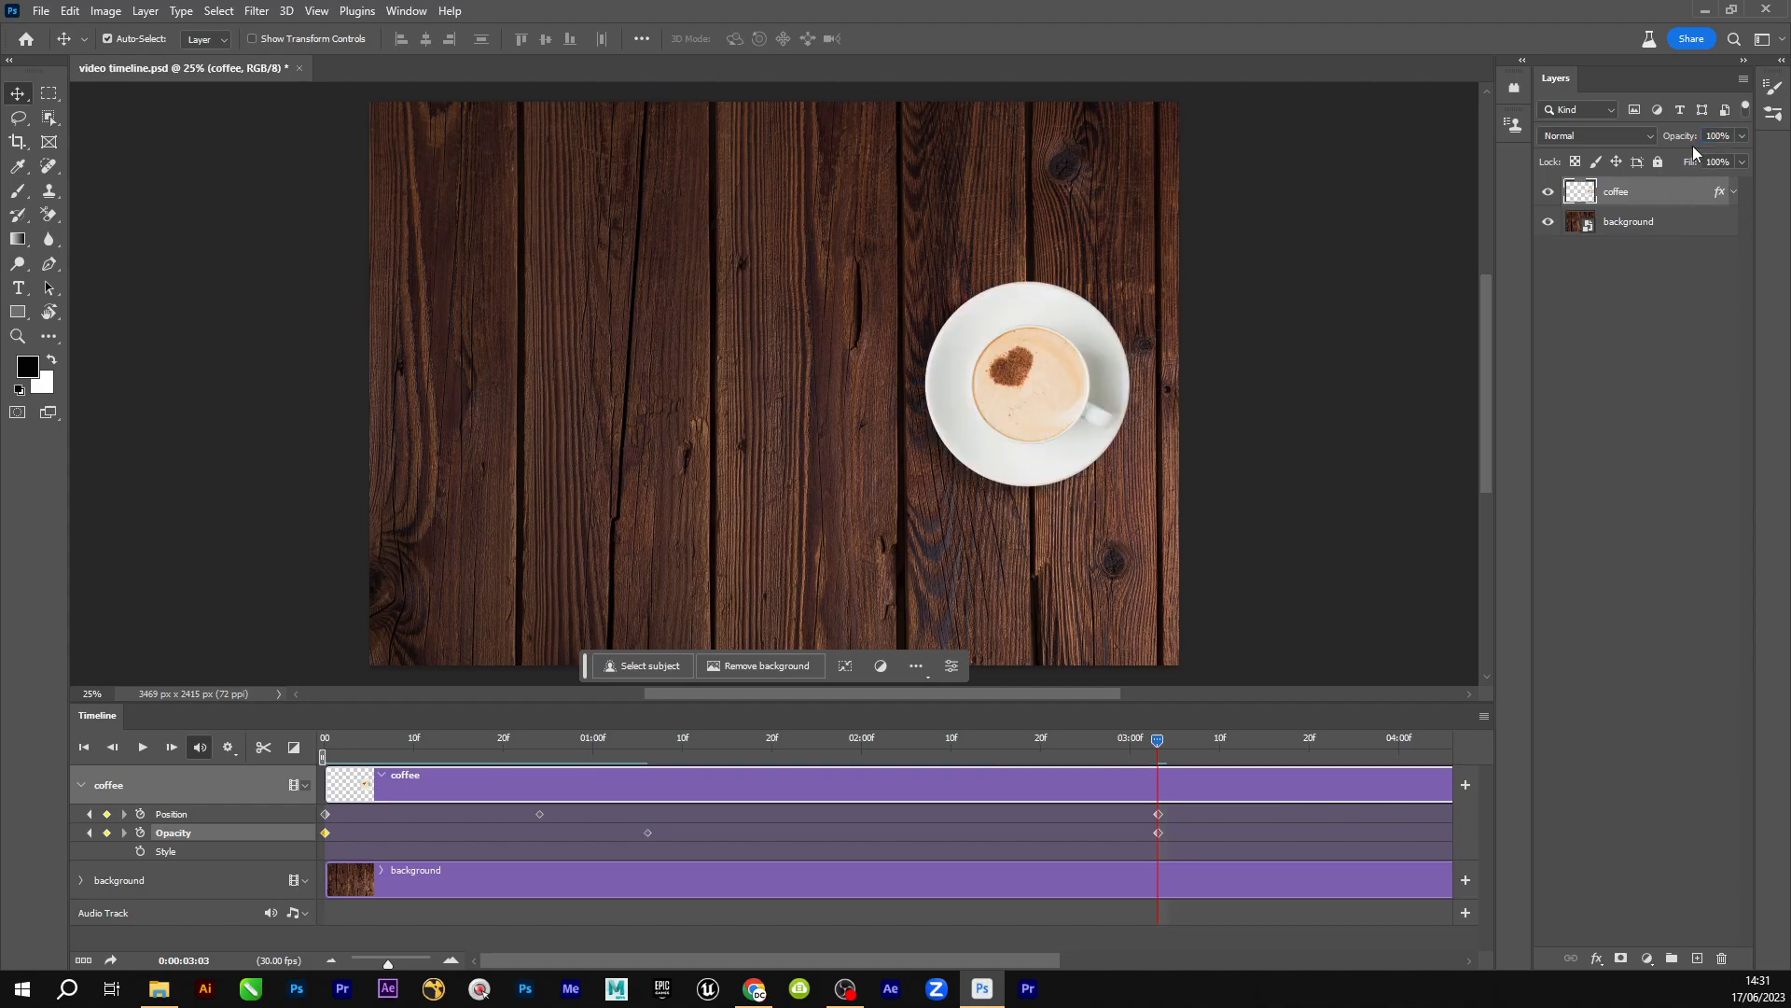
# Play the whole animation from the start to review the combined movement and opacity fades
pyautogui.moveTo(1106, 746); pyautogui.dragTo(304, 832)
pyautogui.press('space')
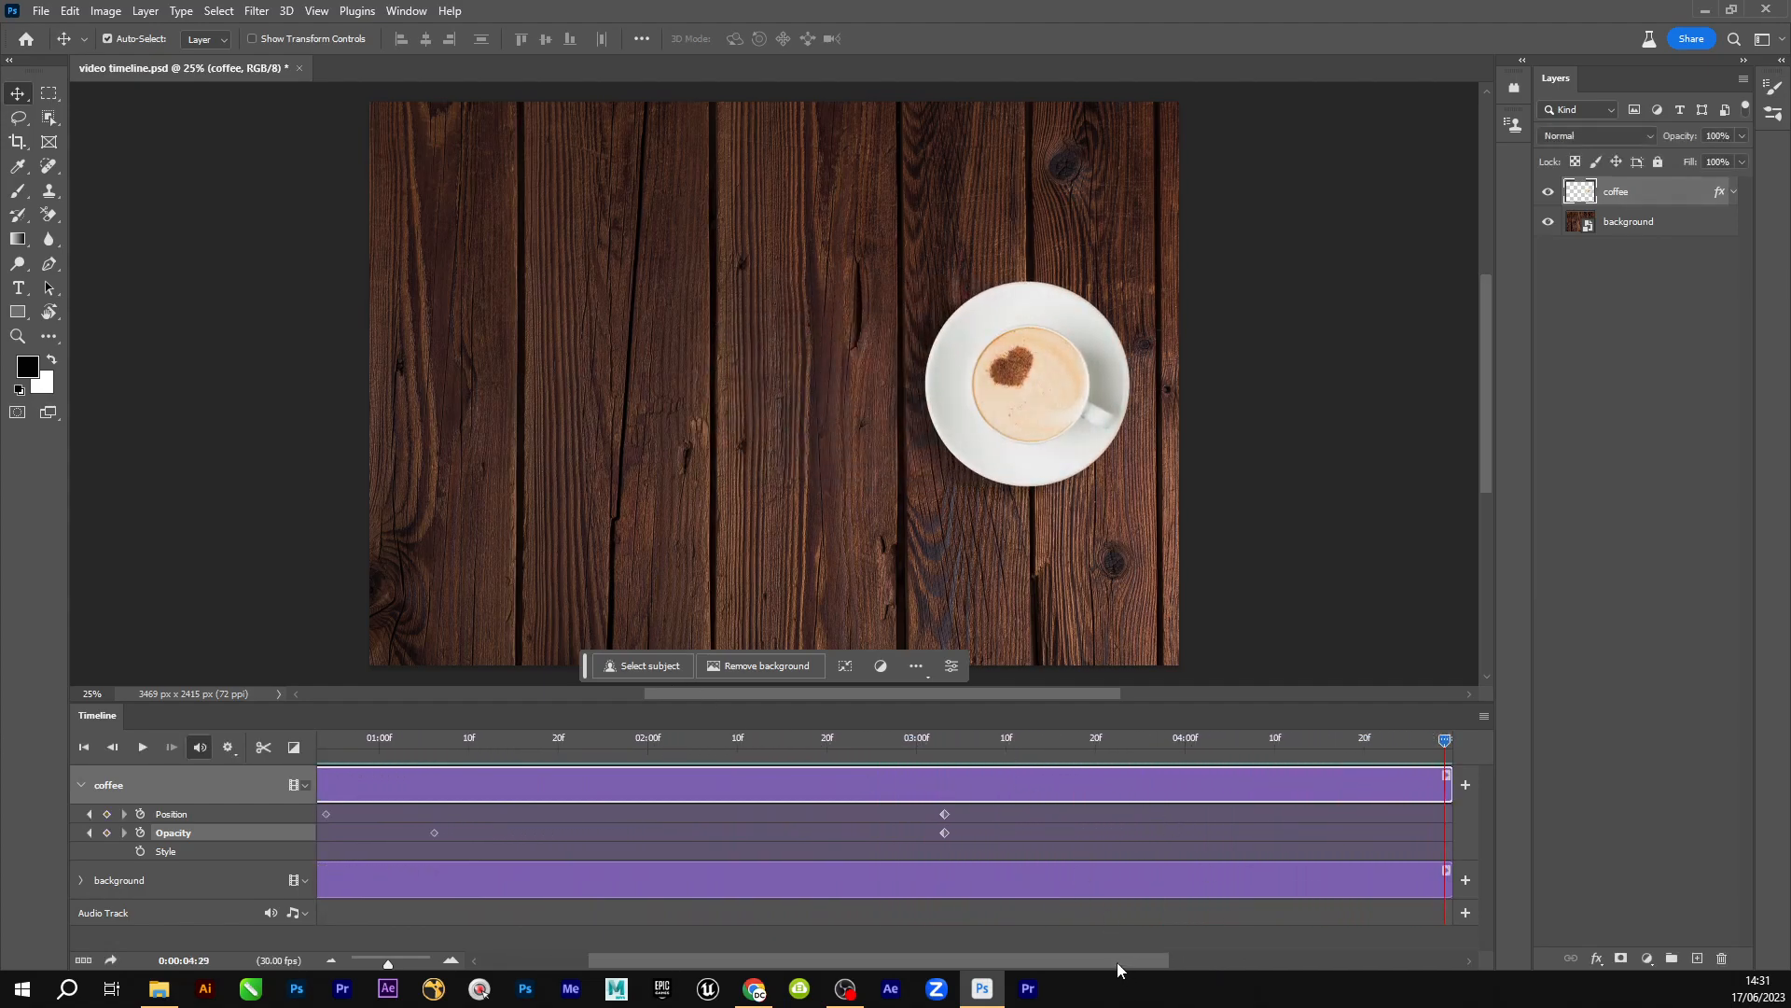
# Scrub through the timeline to review the cup's Position and Opacity keyframe animation
pyautogui.moveTo(1118, 961); pyautogui.dragTo(838, 949)
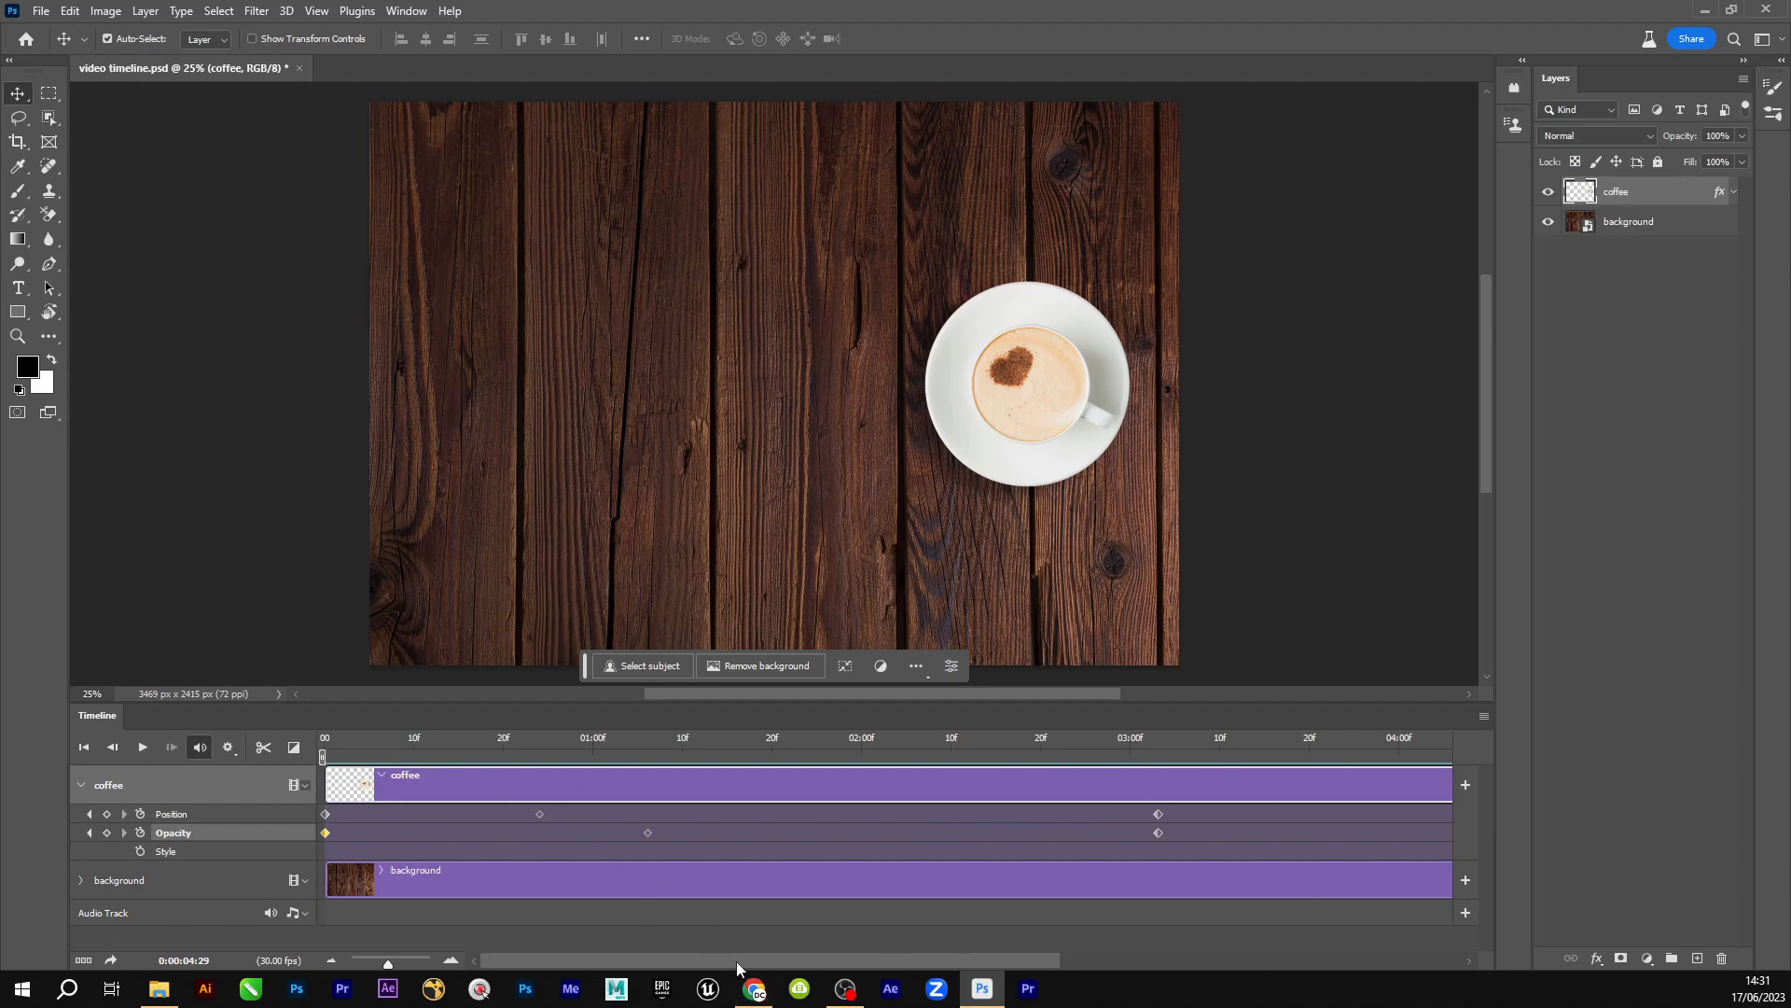
pyautogui.moveTo(724, 961); pyautogui.dragTo(1084, 961)
pyautogui.moveTo(945, 742); pyautogui.dragTo(506, 797)
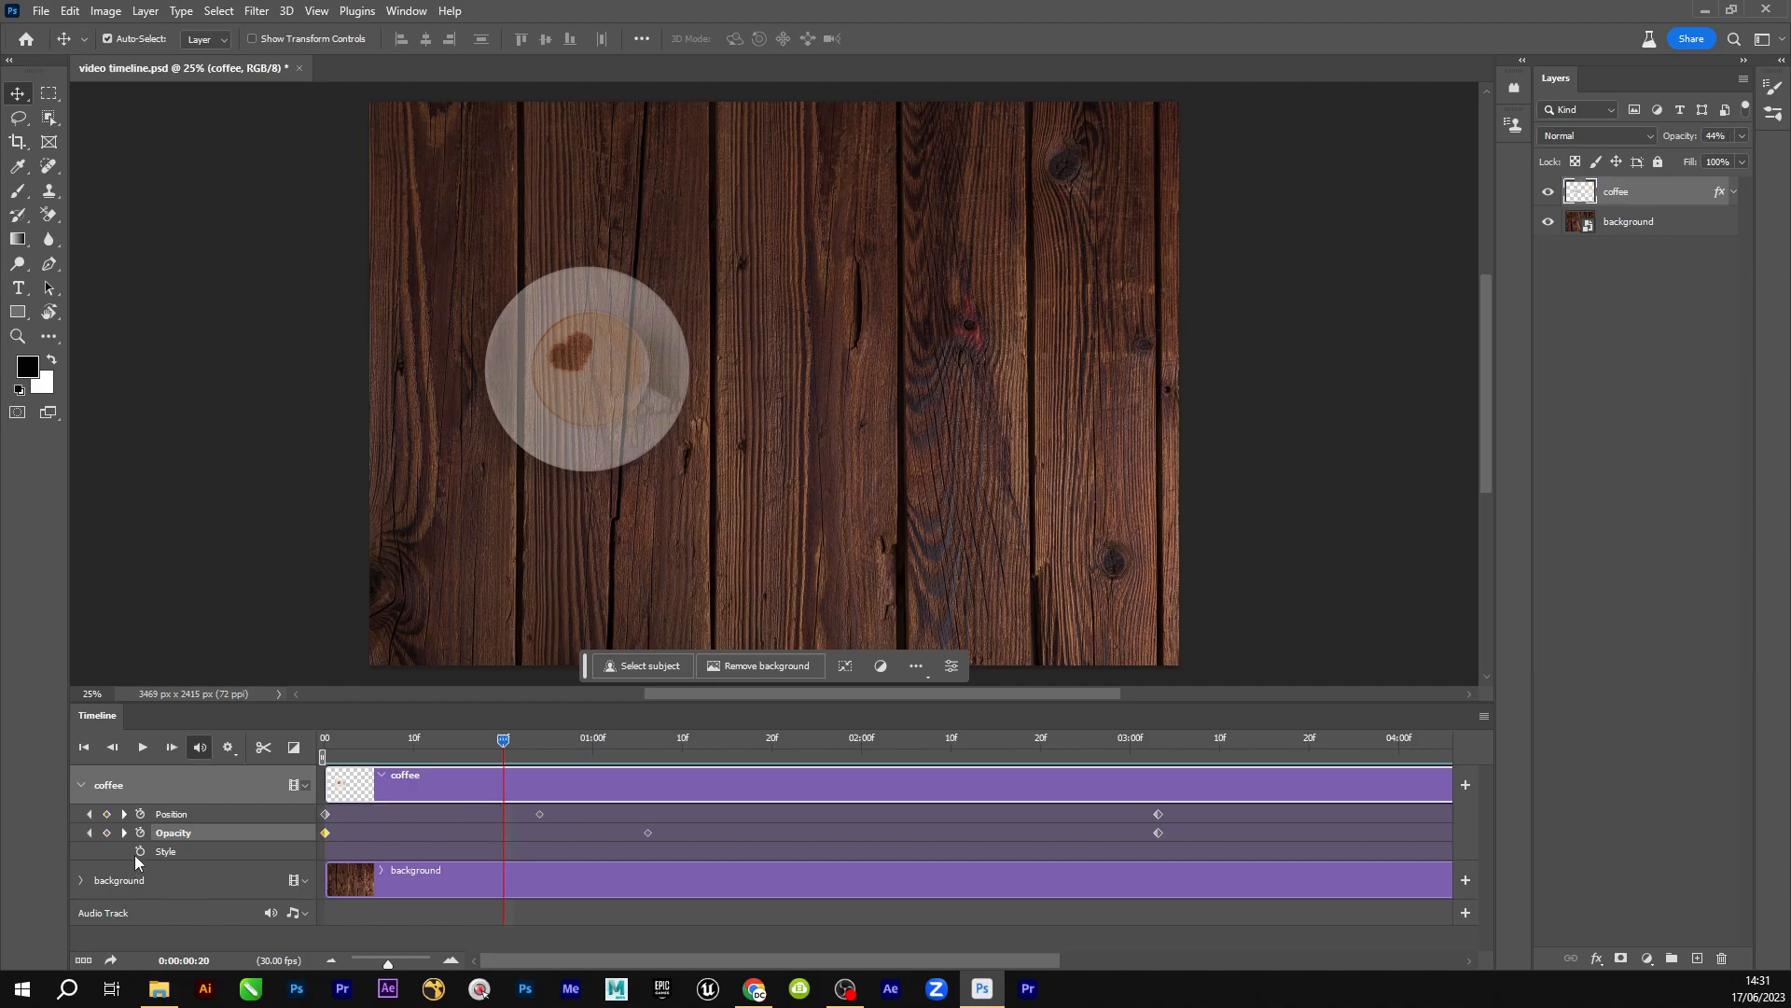
pyautogui.moveTo(449, 749); pyautogui.dragTo(754, 910)
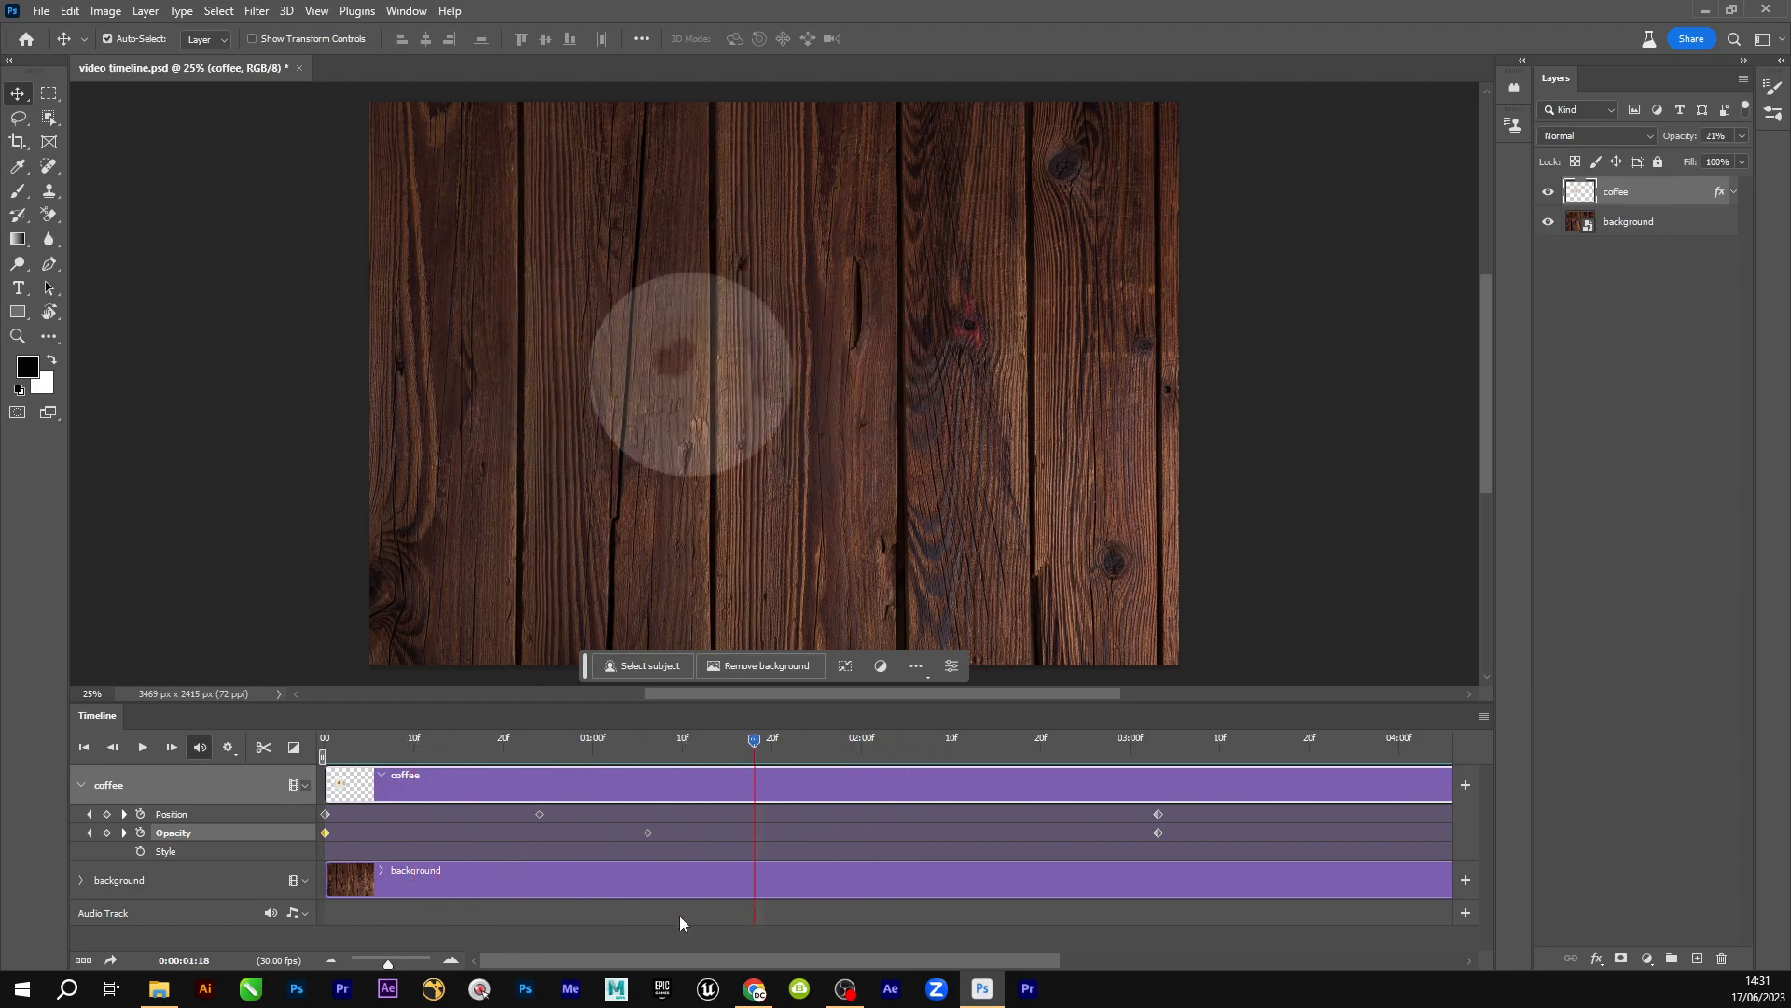
# Delete all Position and Opacity keyframes from the coffee layer
pyautogui.press('Delete')
pyautogui.click(325, 815)
pyautogui.press('Delete')
pyautogui.click(539, 813)
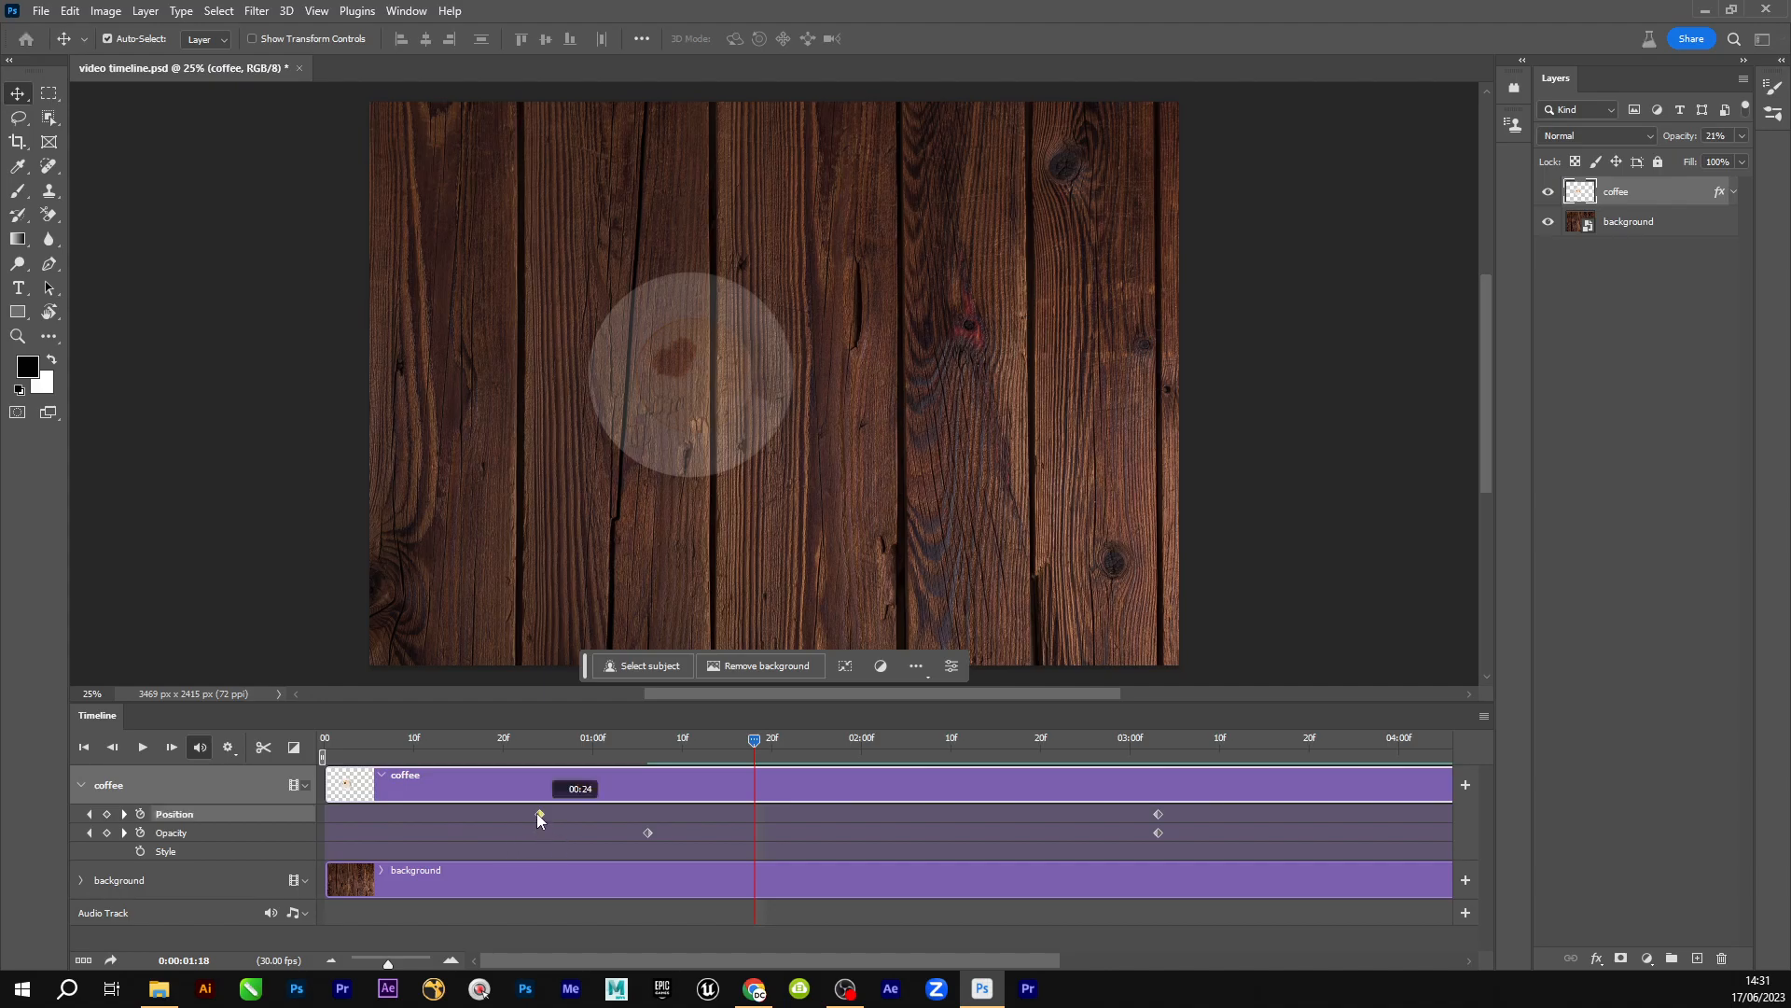
pyautogui.press('Delete')
pyautogui.click(648, 832)
pyautogui.press('Delete')
pyautogui.click(1157, 832)
pyautogui.press('Delete')
pyautogui.click(1159, 815)
pyautogui.press('Delete')
# Start Style keyframing on the coffee layer at 0:00:00:00, and at 0:00:01:12 move the cup horizontally to near the canvas's centre
pyautogui.moveTo(719, 772); pyautogui.dragTo(362, 817)
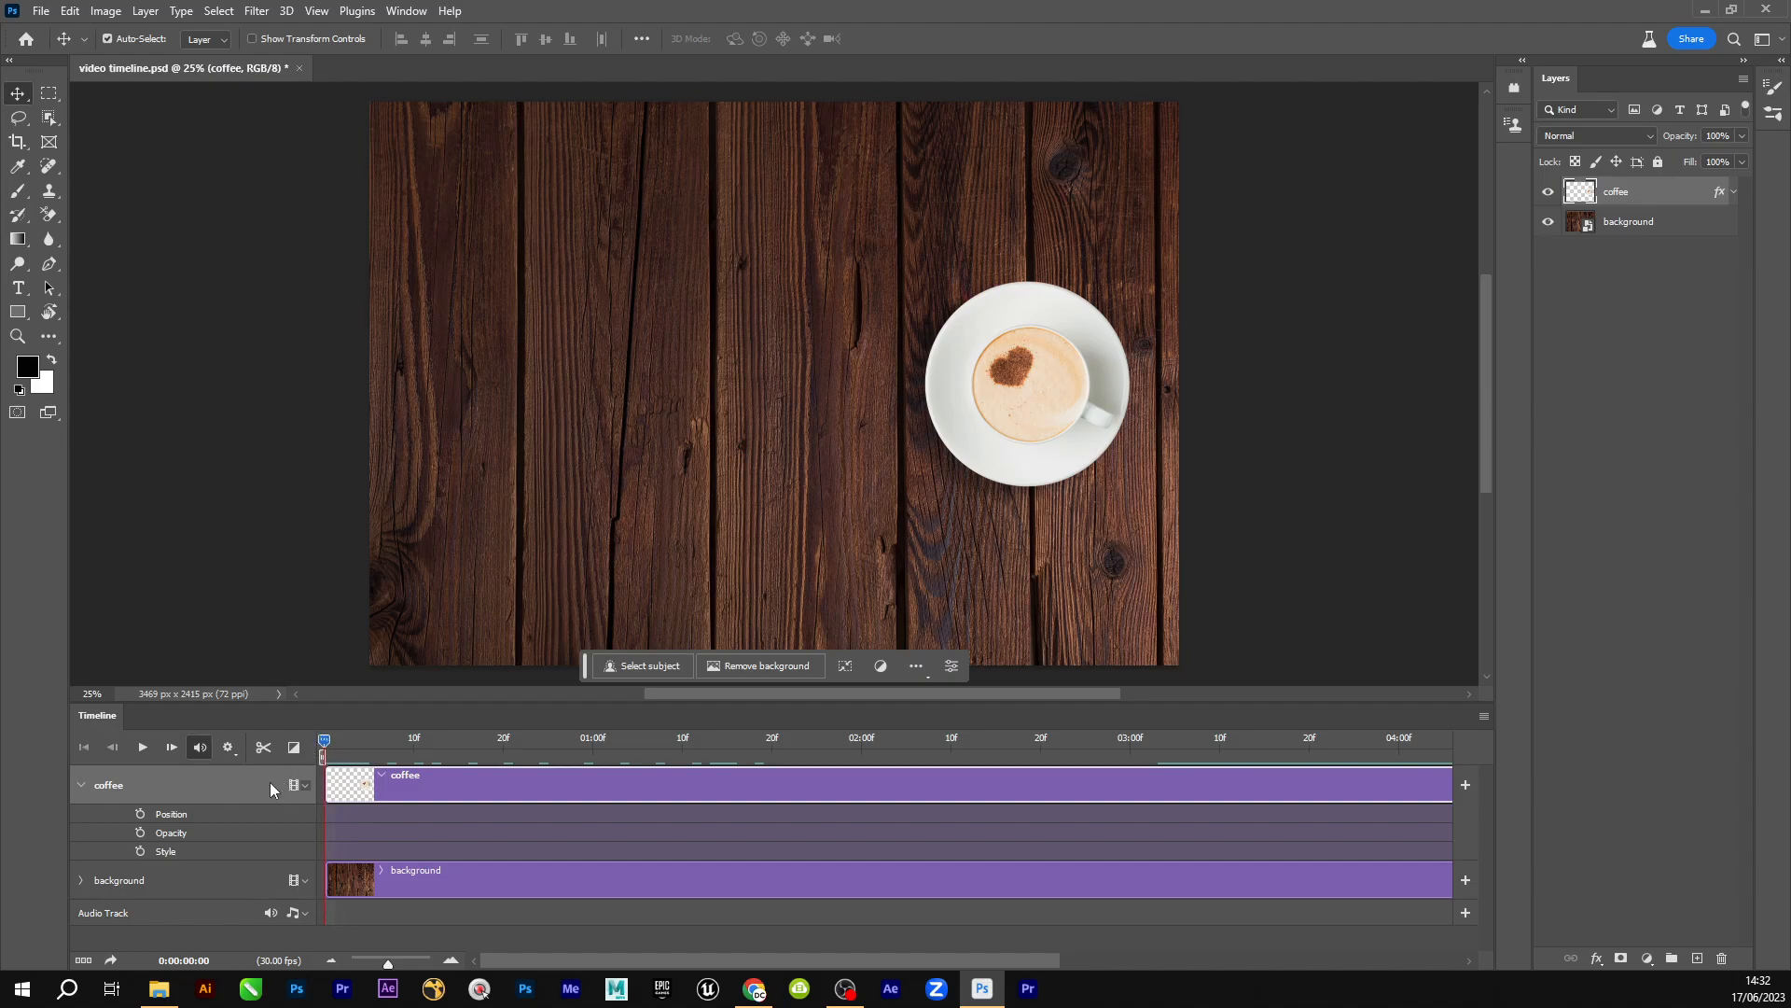
pyautogui.click(141, 850)
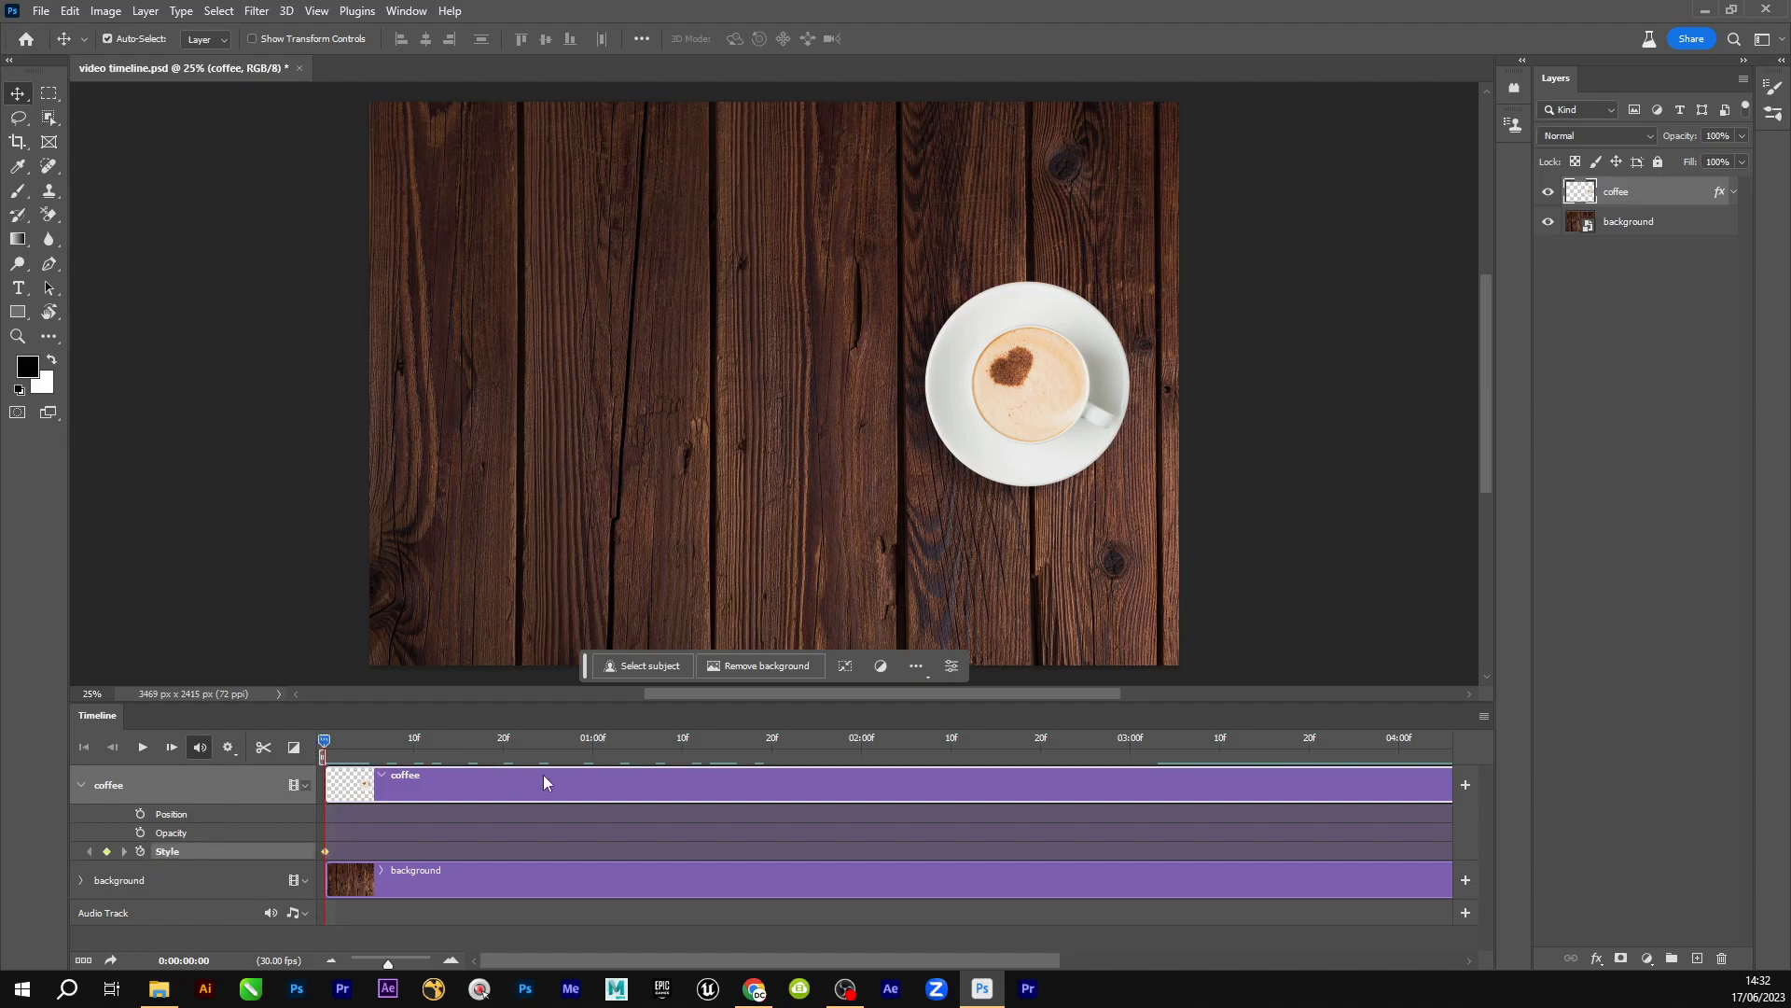
pyautogui.click(666, 752)
pyautogui.moveTo(668, 747); pyautogui.dragTo(705, 747)
pyautogui.moveTo(1027, 415); pyautogui.dragTo(728, 413)
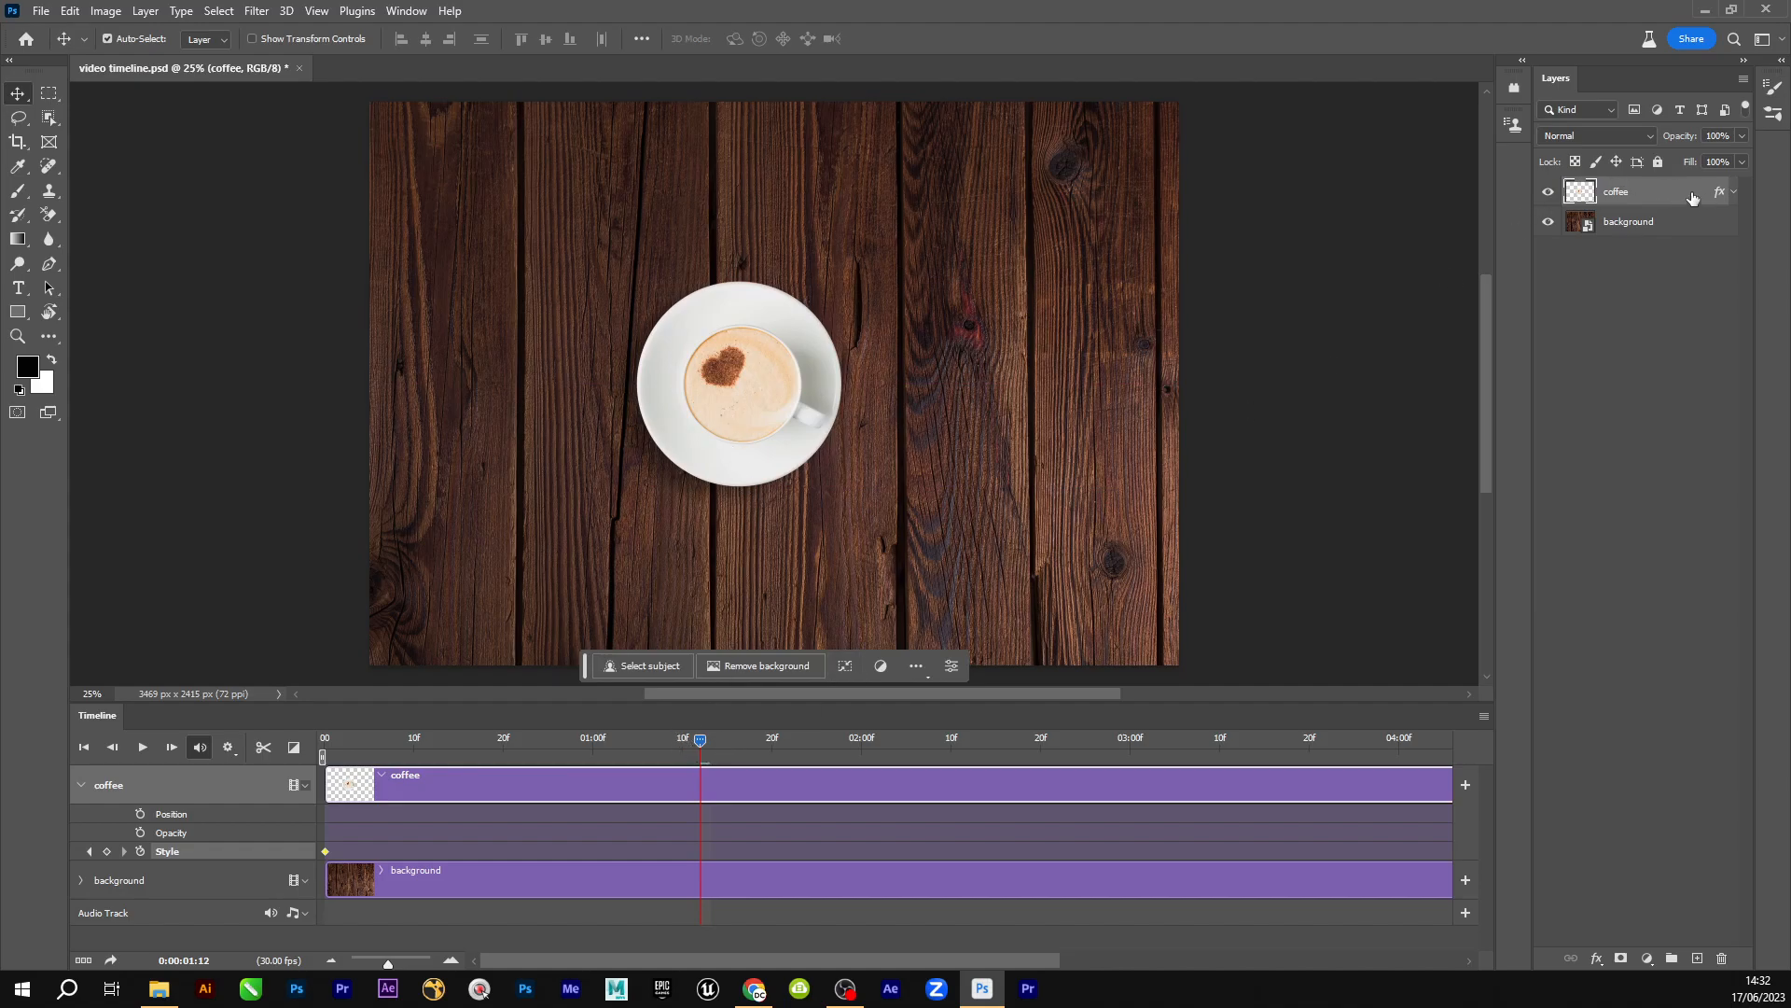
# At 0:00:01:12, add a black 90 px Stroke positioned Outside to the coffee layer alongside its Drop Shadow
pyautogui.click(1733, 193)
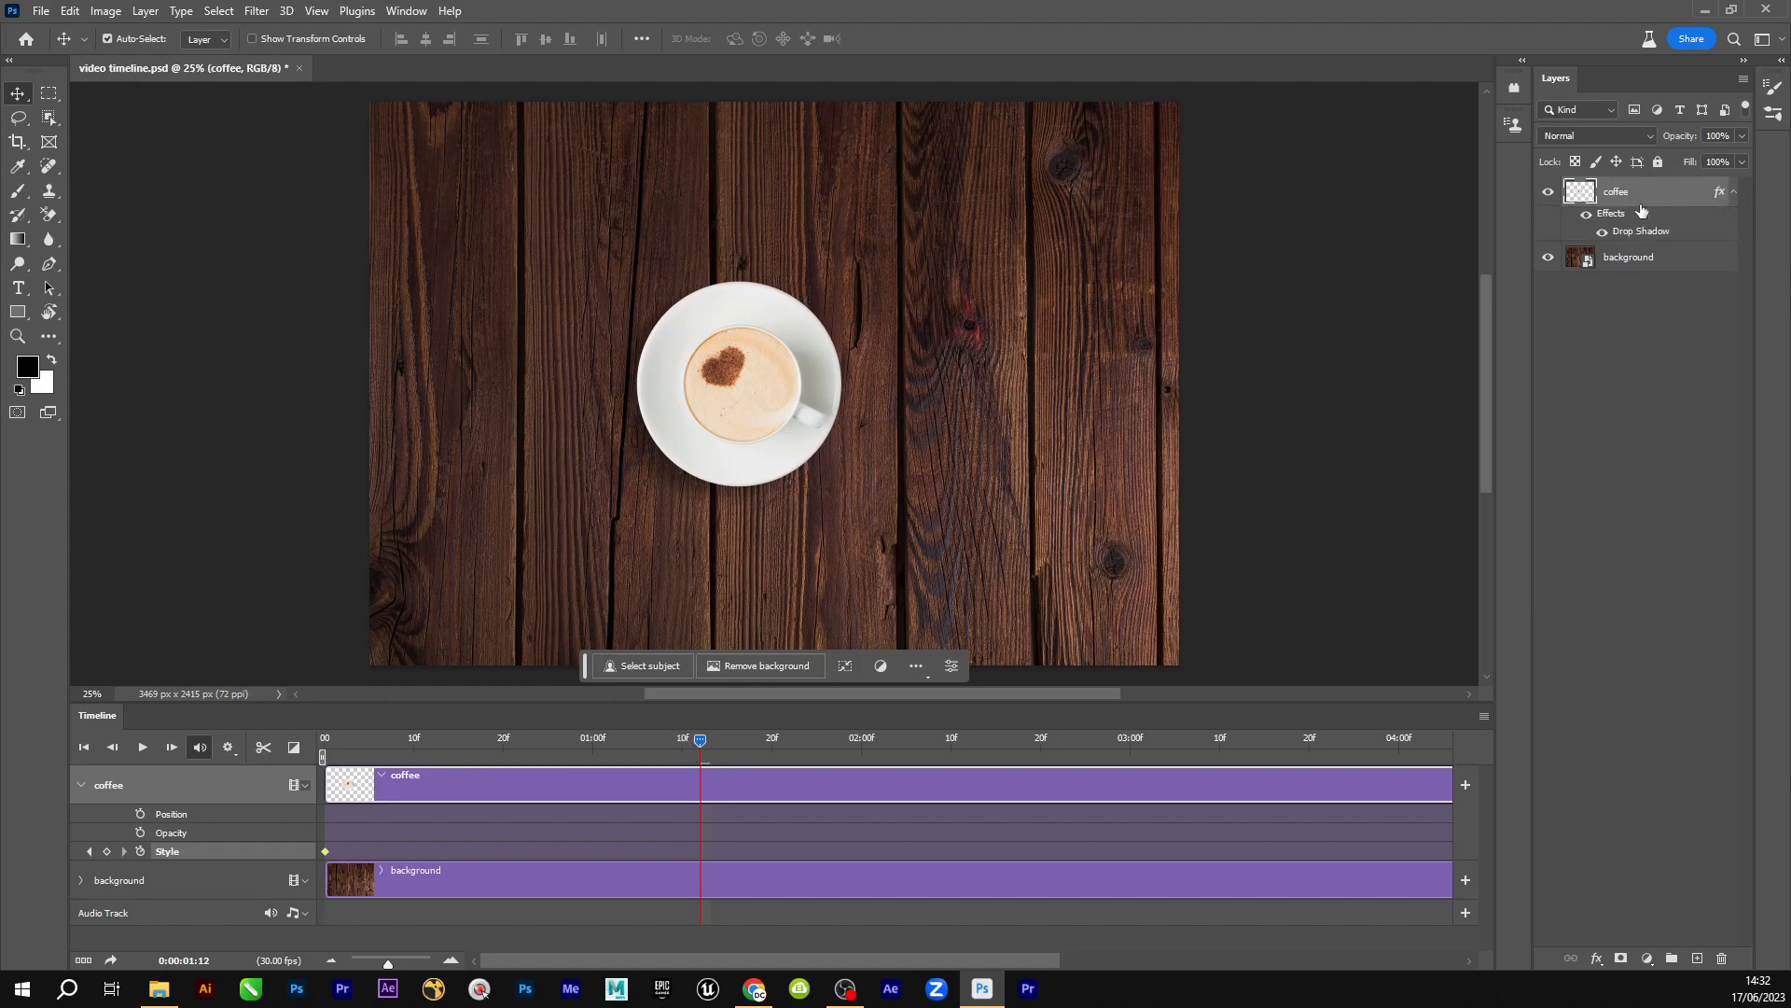
pyautogui.click(1602, 231)
pyautogui.click(1602, 232)
pyautogui.rightClick(1629, 201)
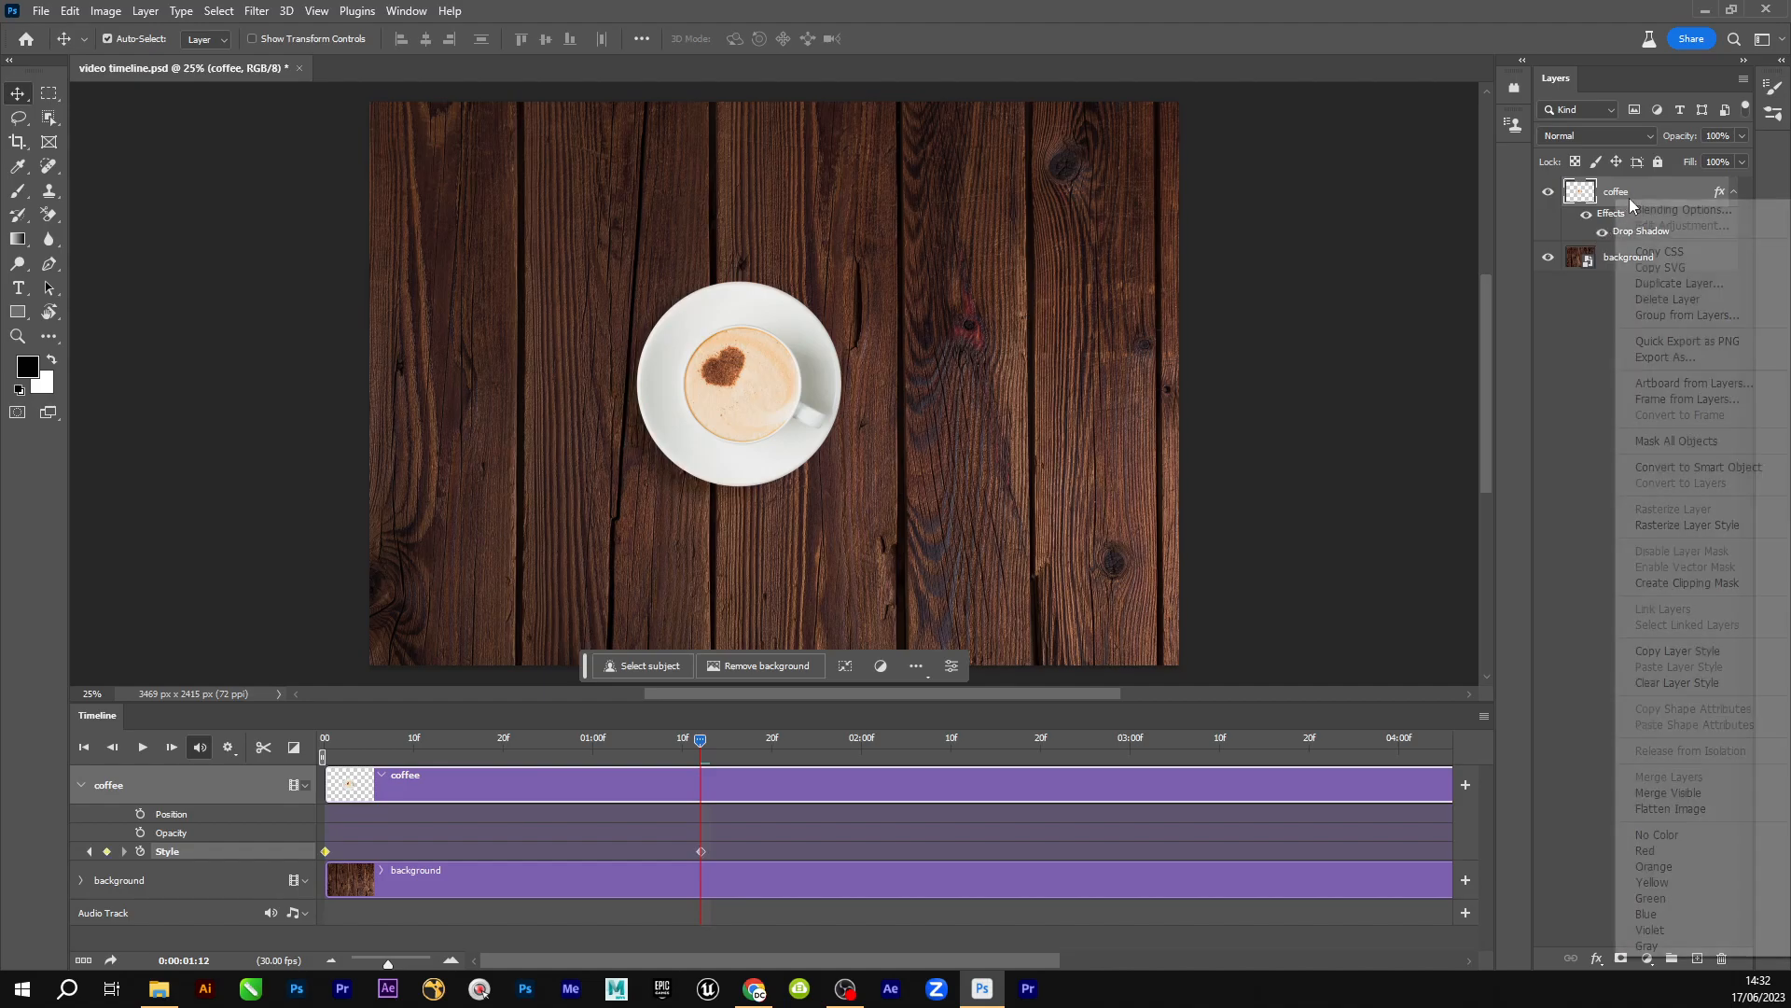
pyautogui.click(1628, 195)
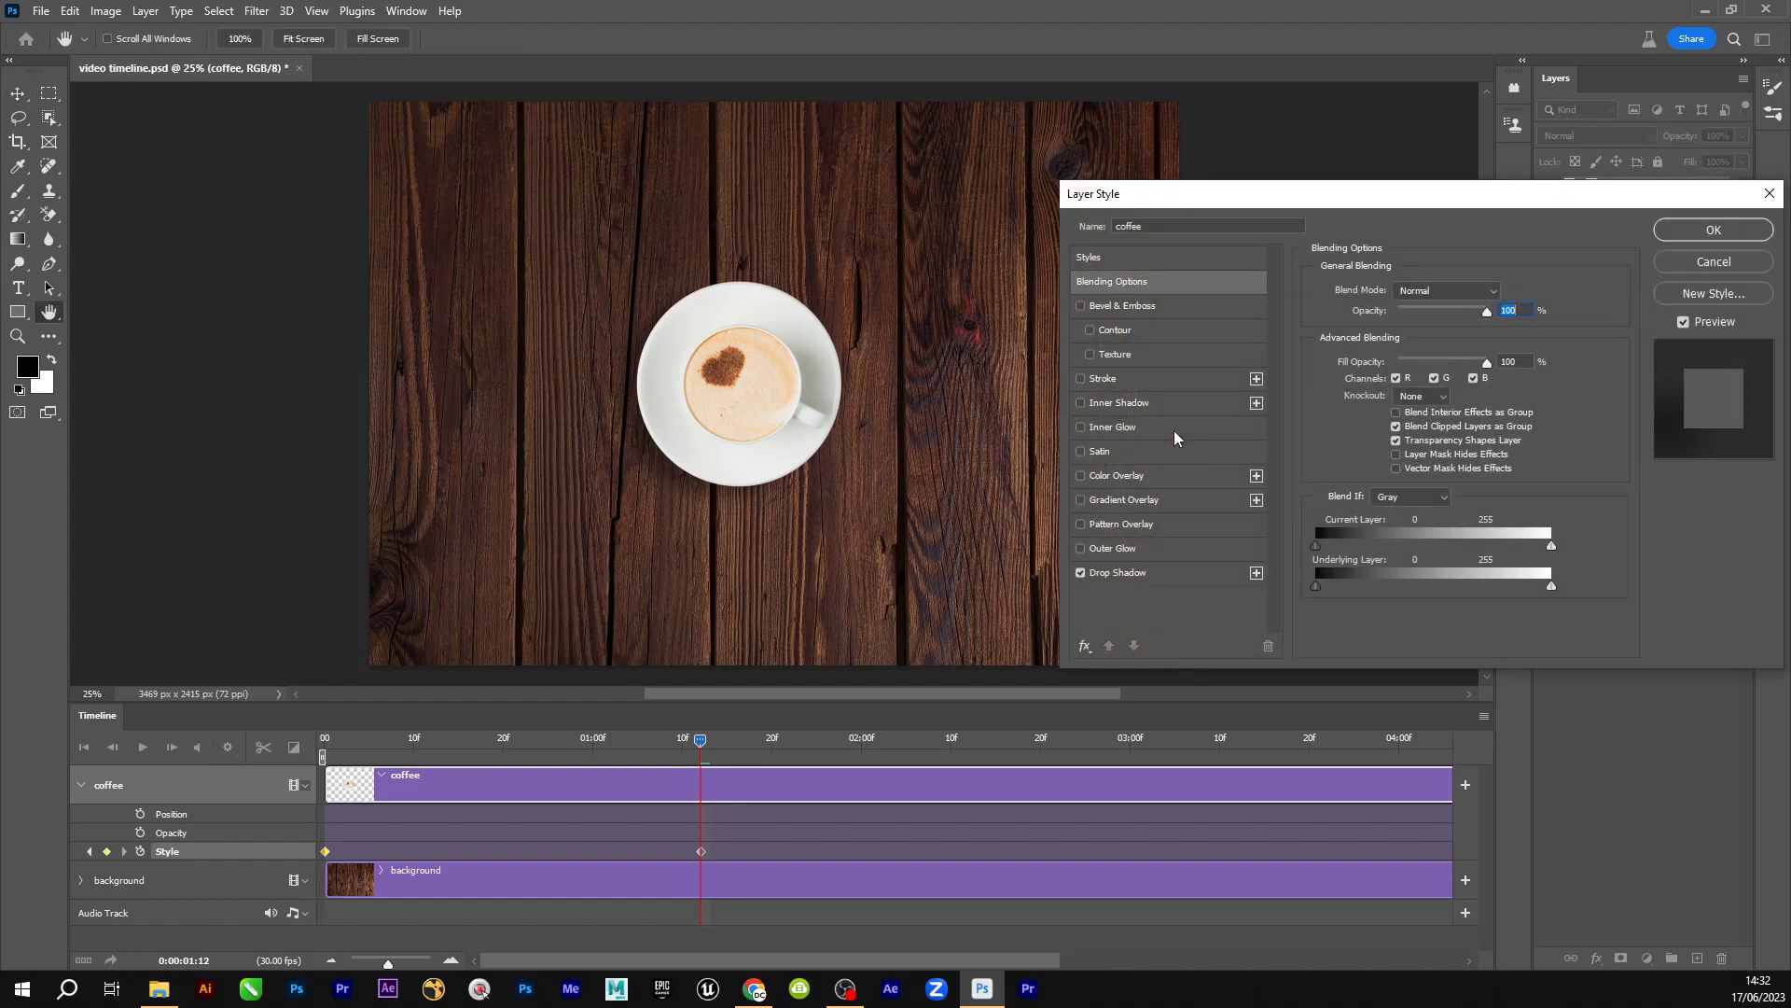
pyautogui.click(1102, 380)
pyautogui.click(1404, 311)
pyautogui.click(1400, 314)
pyautogui.moveTo(1380, 289); pyautogui.dragTo(1419, 296)
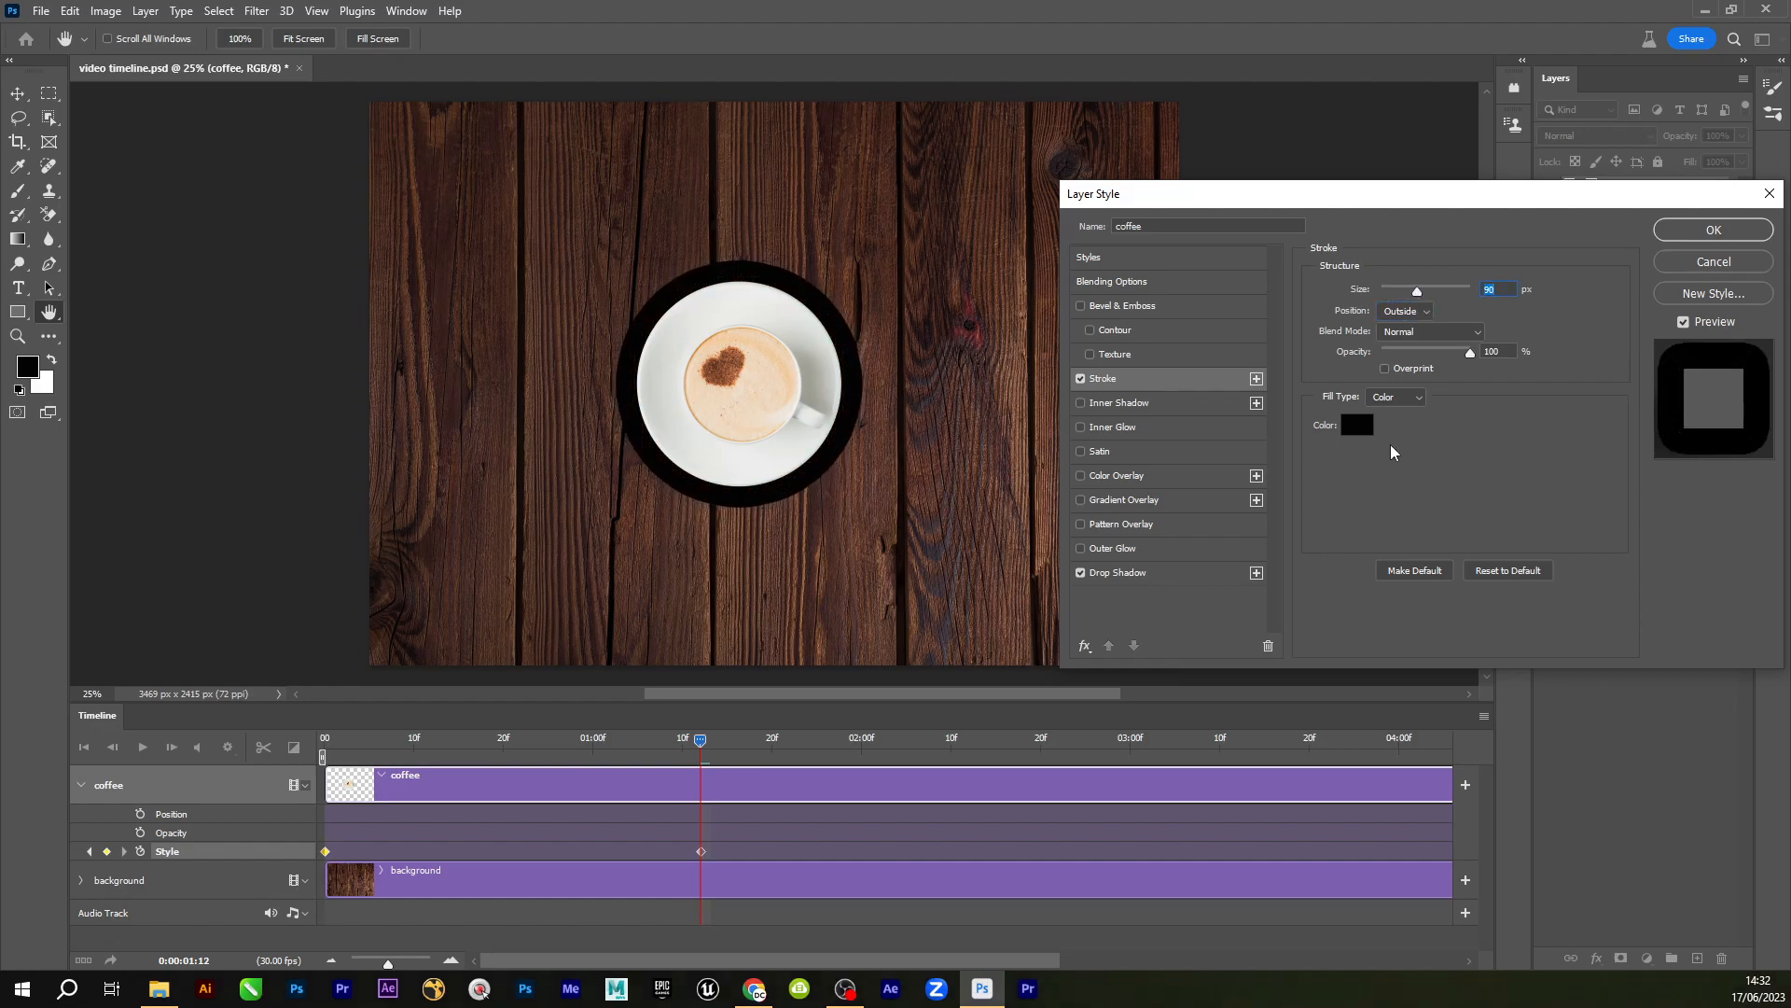
pyautogui.click(1666, 240)
# Play the animation from the beginning to check how the stroke fades in around the cup
pyautogui.moveTo(682, 743)
pyautogui.mouseDown()
pyautogui.moveTo(488, 739)
pyautogui.moveTo(193, 797)
pyautogui.mouseUp()
pyautogui.press('space')
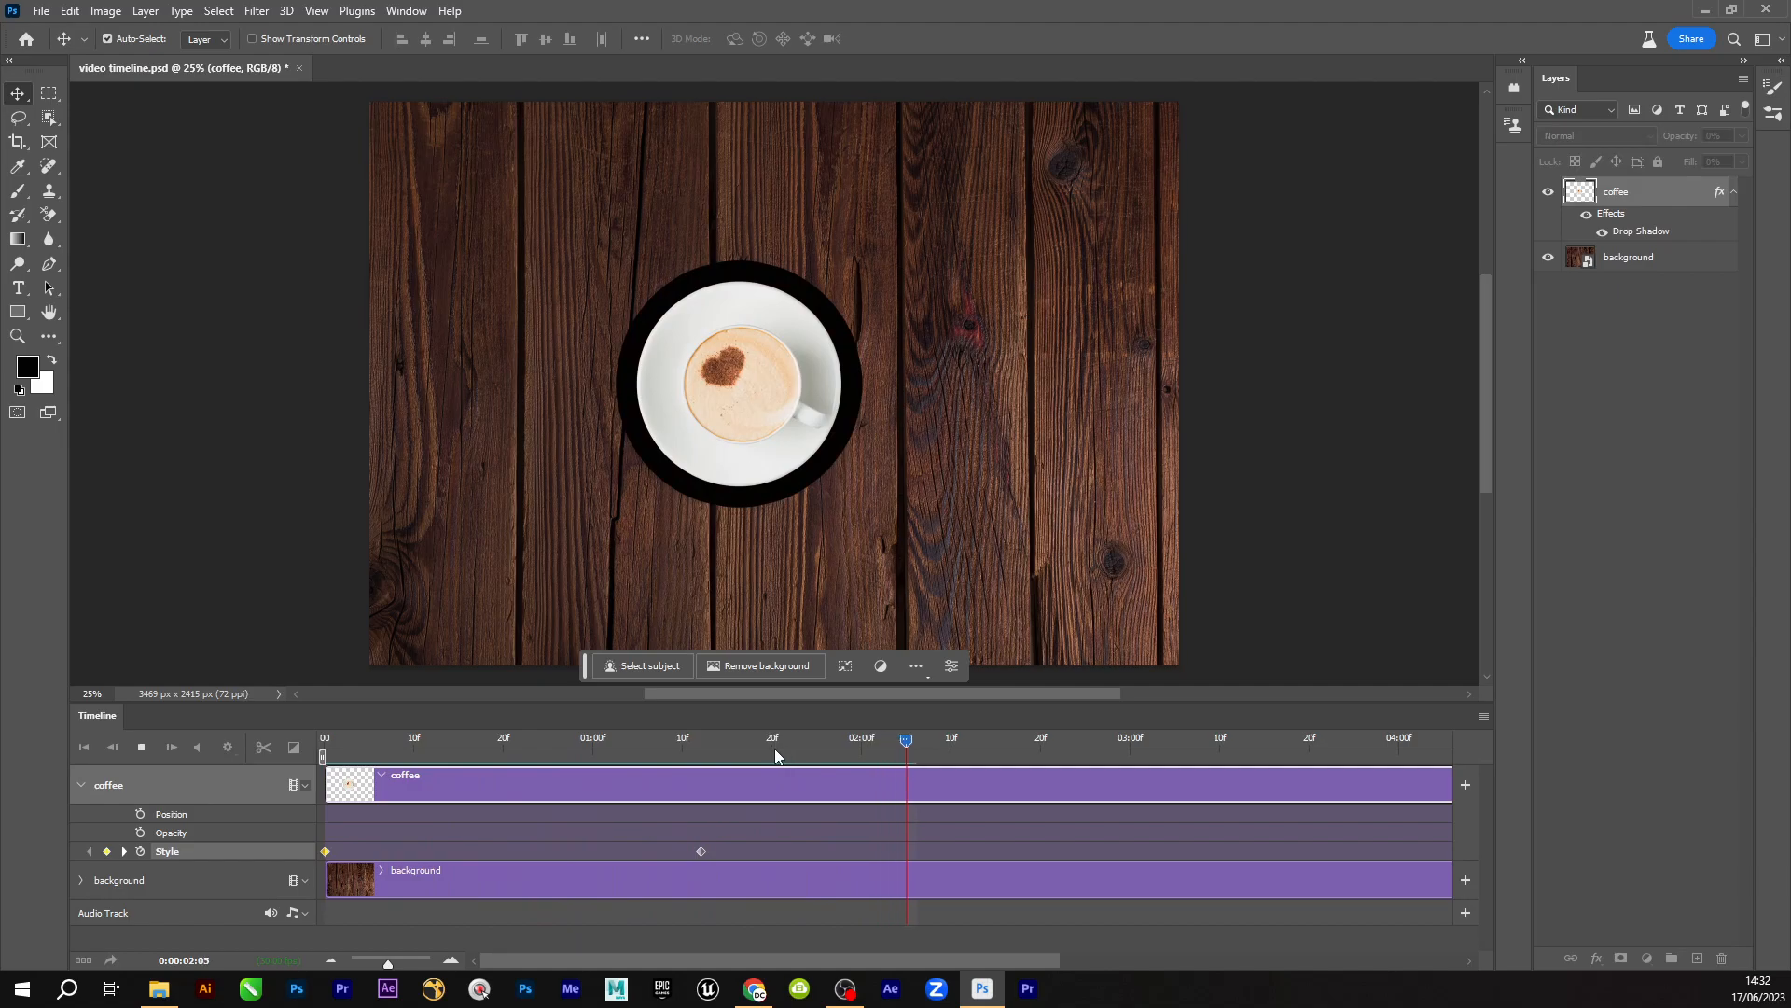
# Slow the stroke's fade-in by moving the coffee layer's second Style keyframe to 0:00:02:16, and preview the new timing
pyautogui.moveTo(778, 749); pyautogui.dragTo(567, 747)
pyautogui.moveTo(701, 851); pyautogui.dragTo(1017, 853)
pyautogui.press('space')
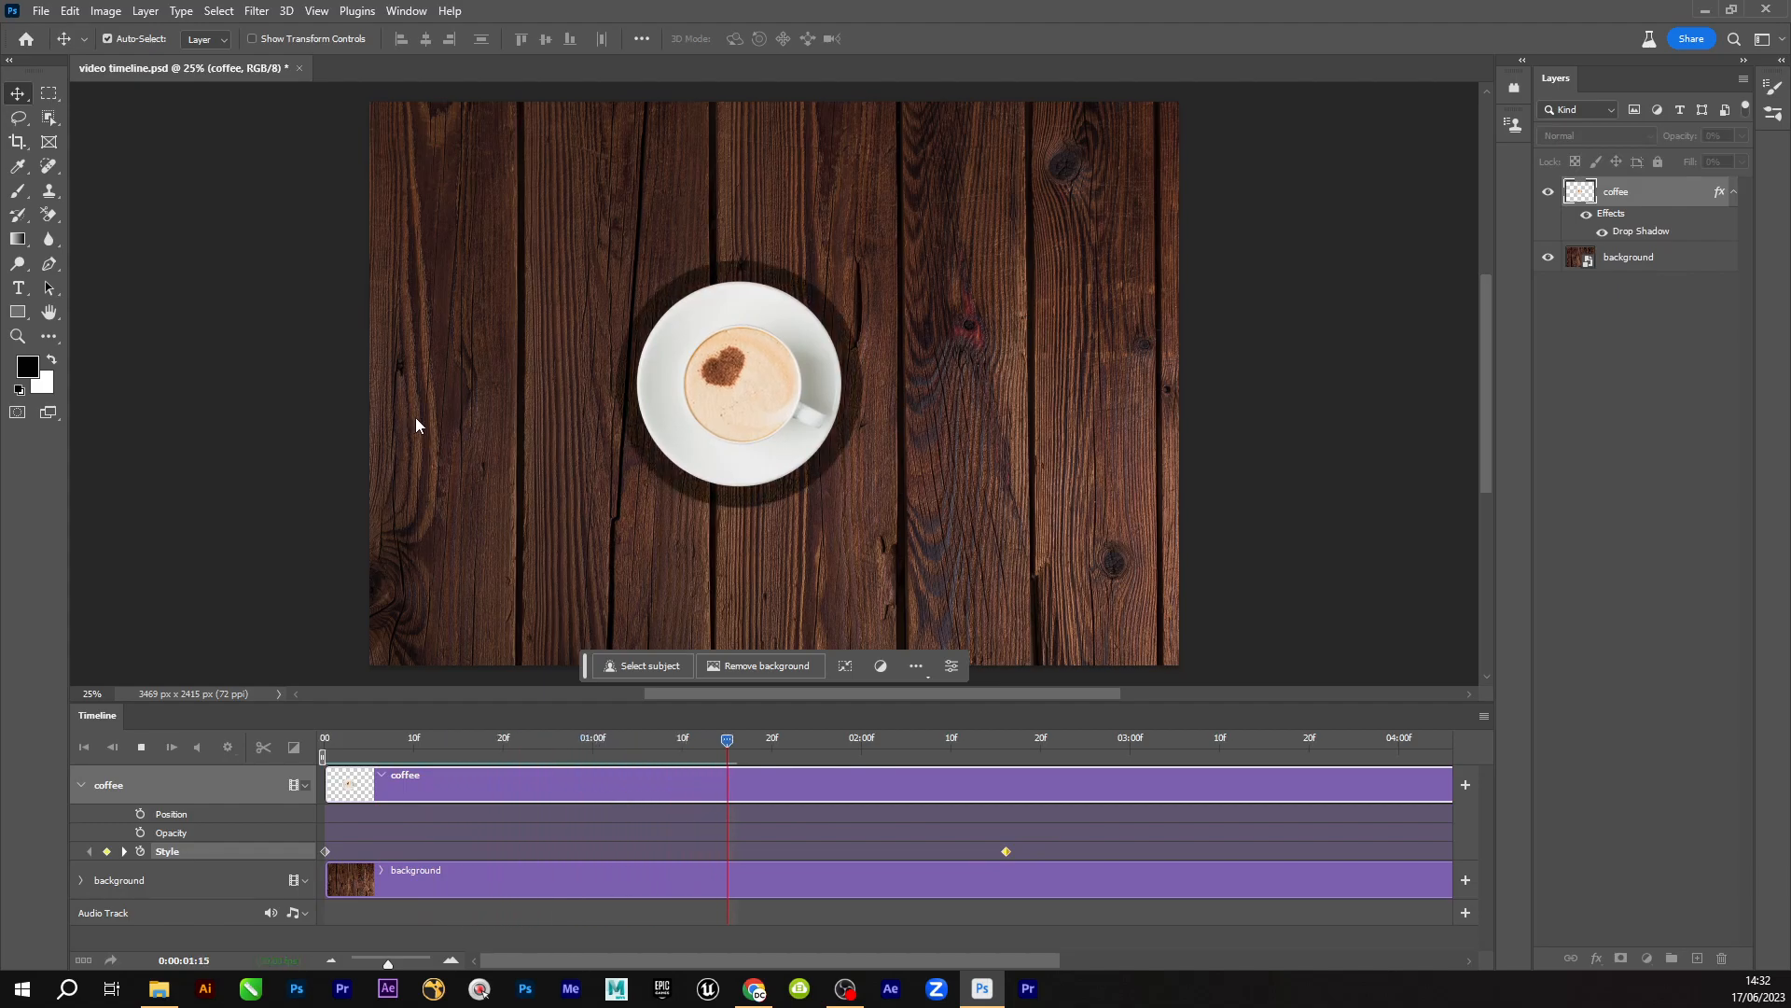
# At the 0:00:02:16 Style keyframe, change the coffee layer's Stroke position to Inside and its size to 40 px
pyautogui.moveTo(1056, 733)
pyautogui.mouseDown()
pyautogui.moveTo(451, 856)
pyautogui.moveTo(1025, 877)
pyautogui.mouseUp()
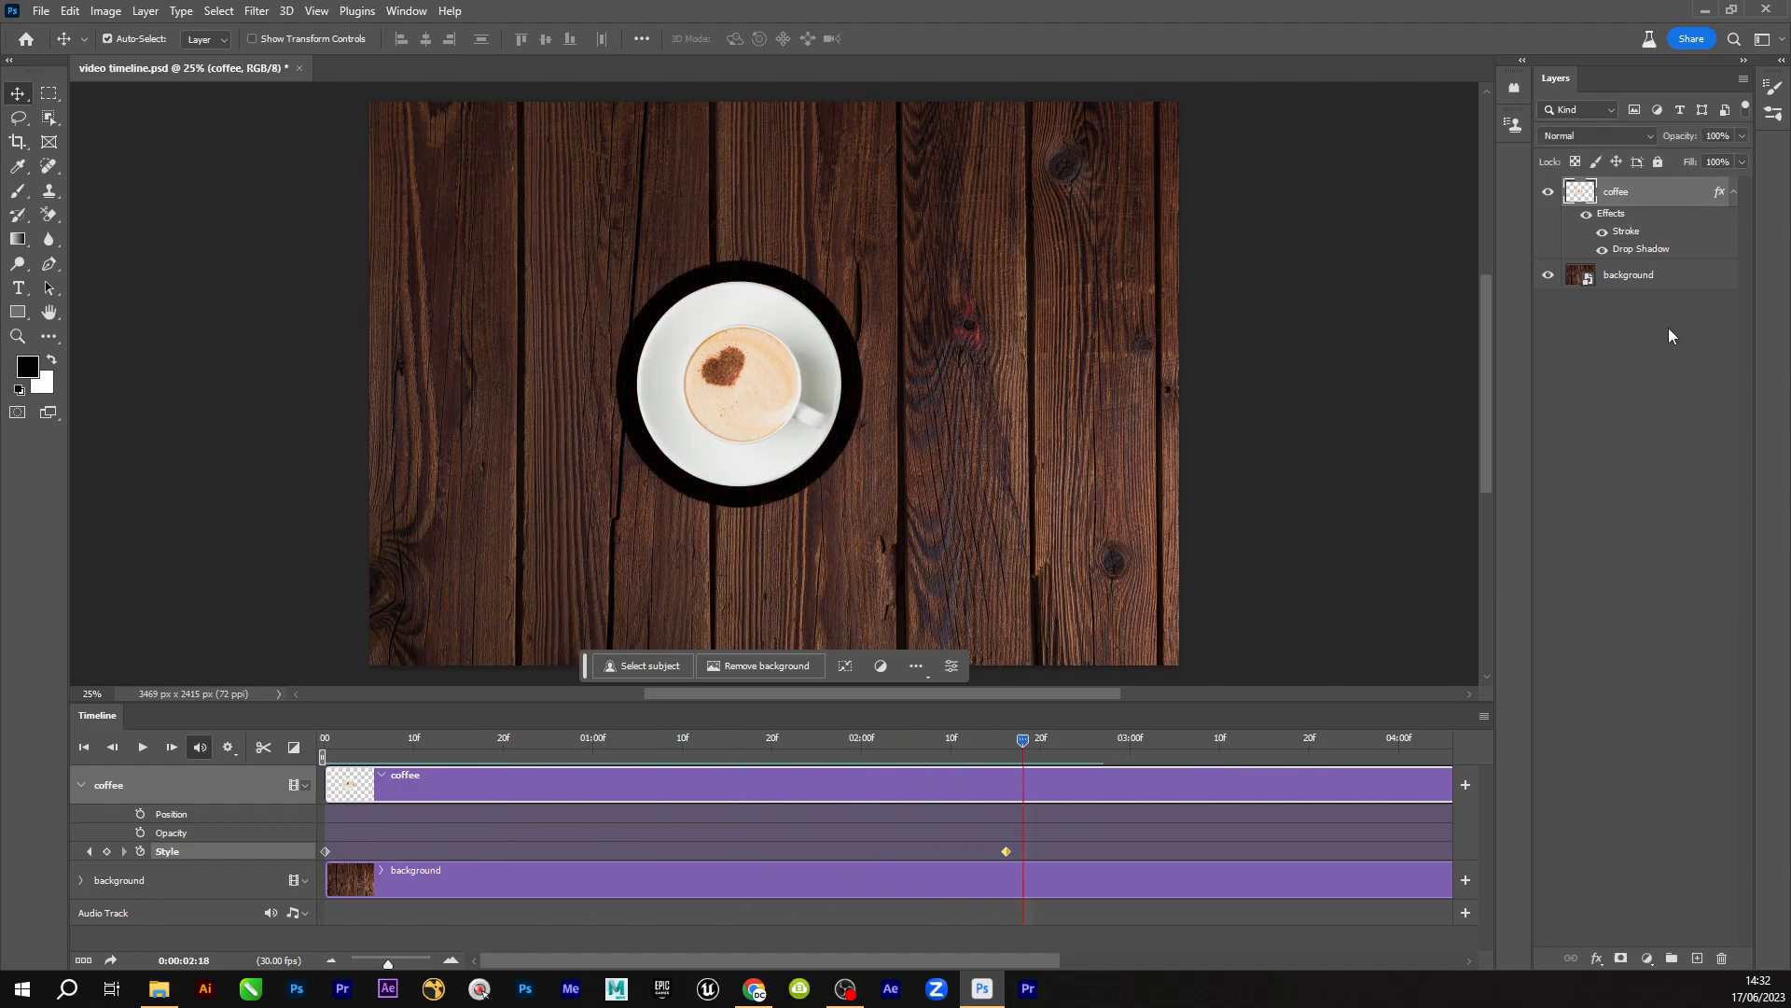
pyautogui.moveTo(1016, 738); pyautogui.dragTo(1006, 761)
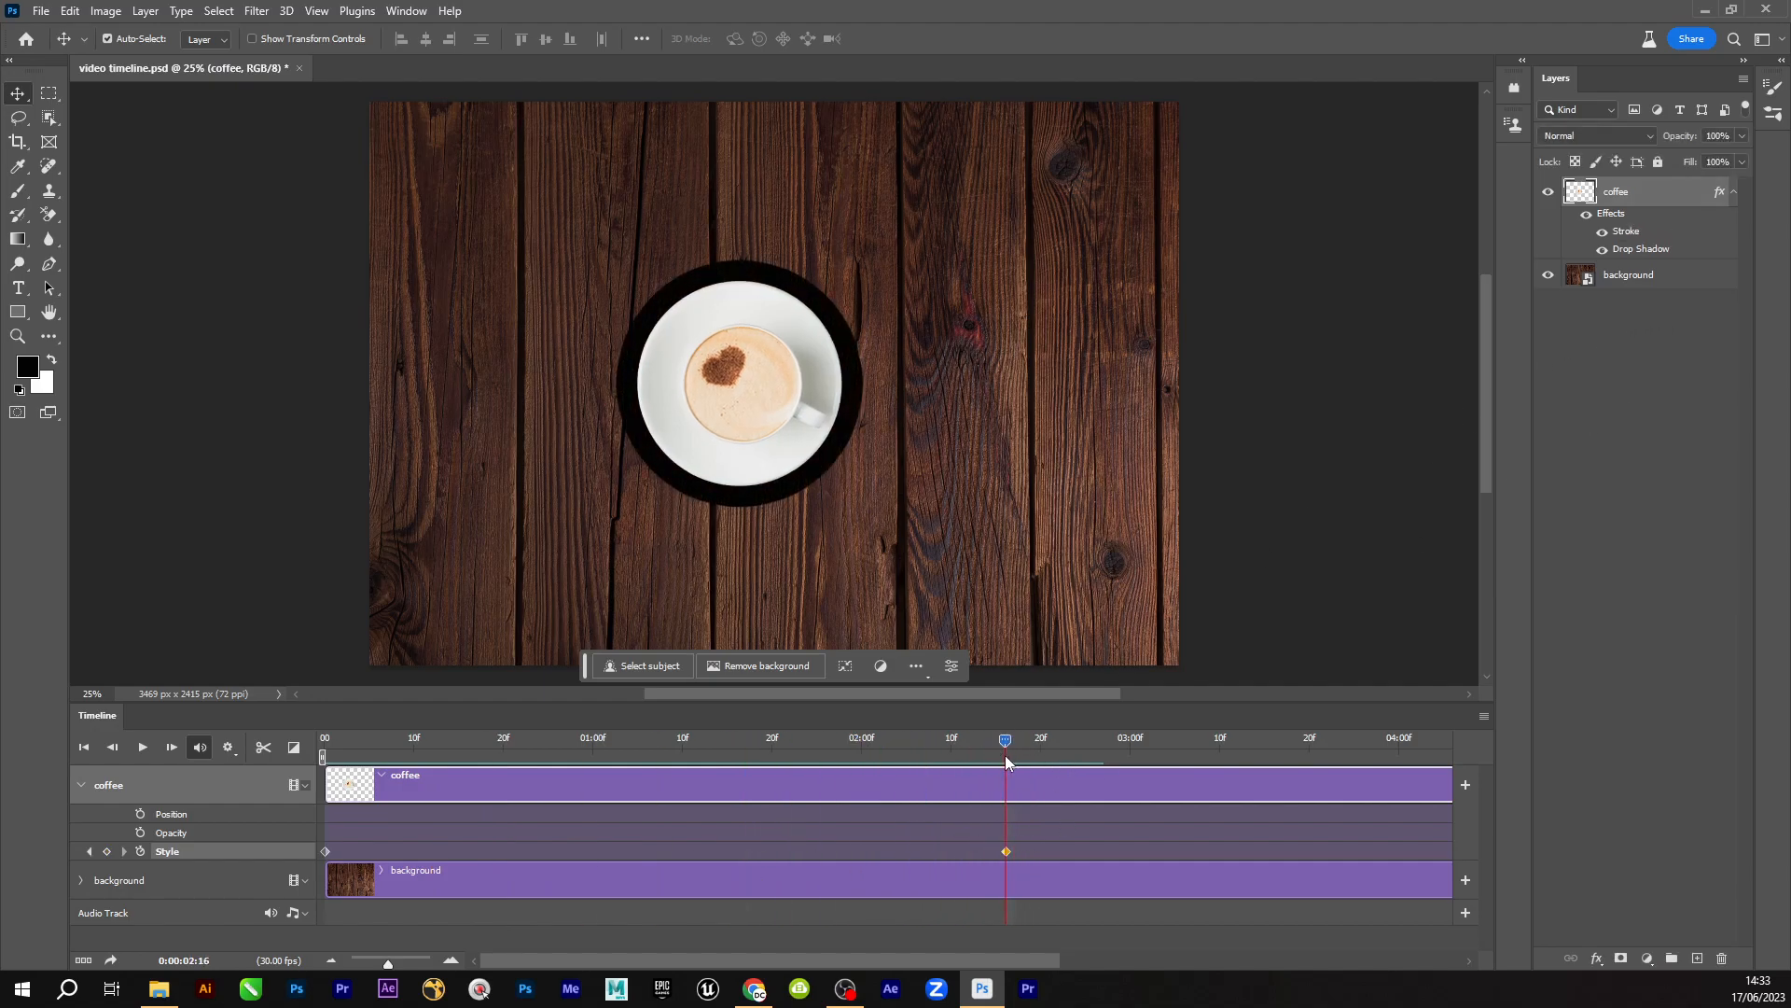
pyautogui.doubleClick(1624, 233)
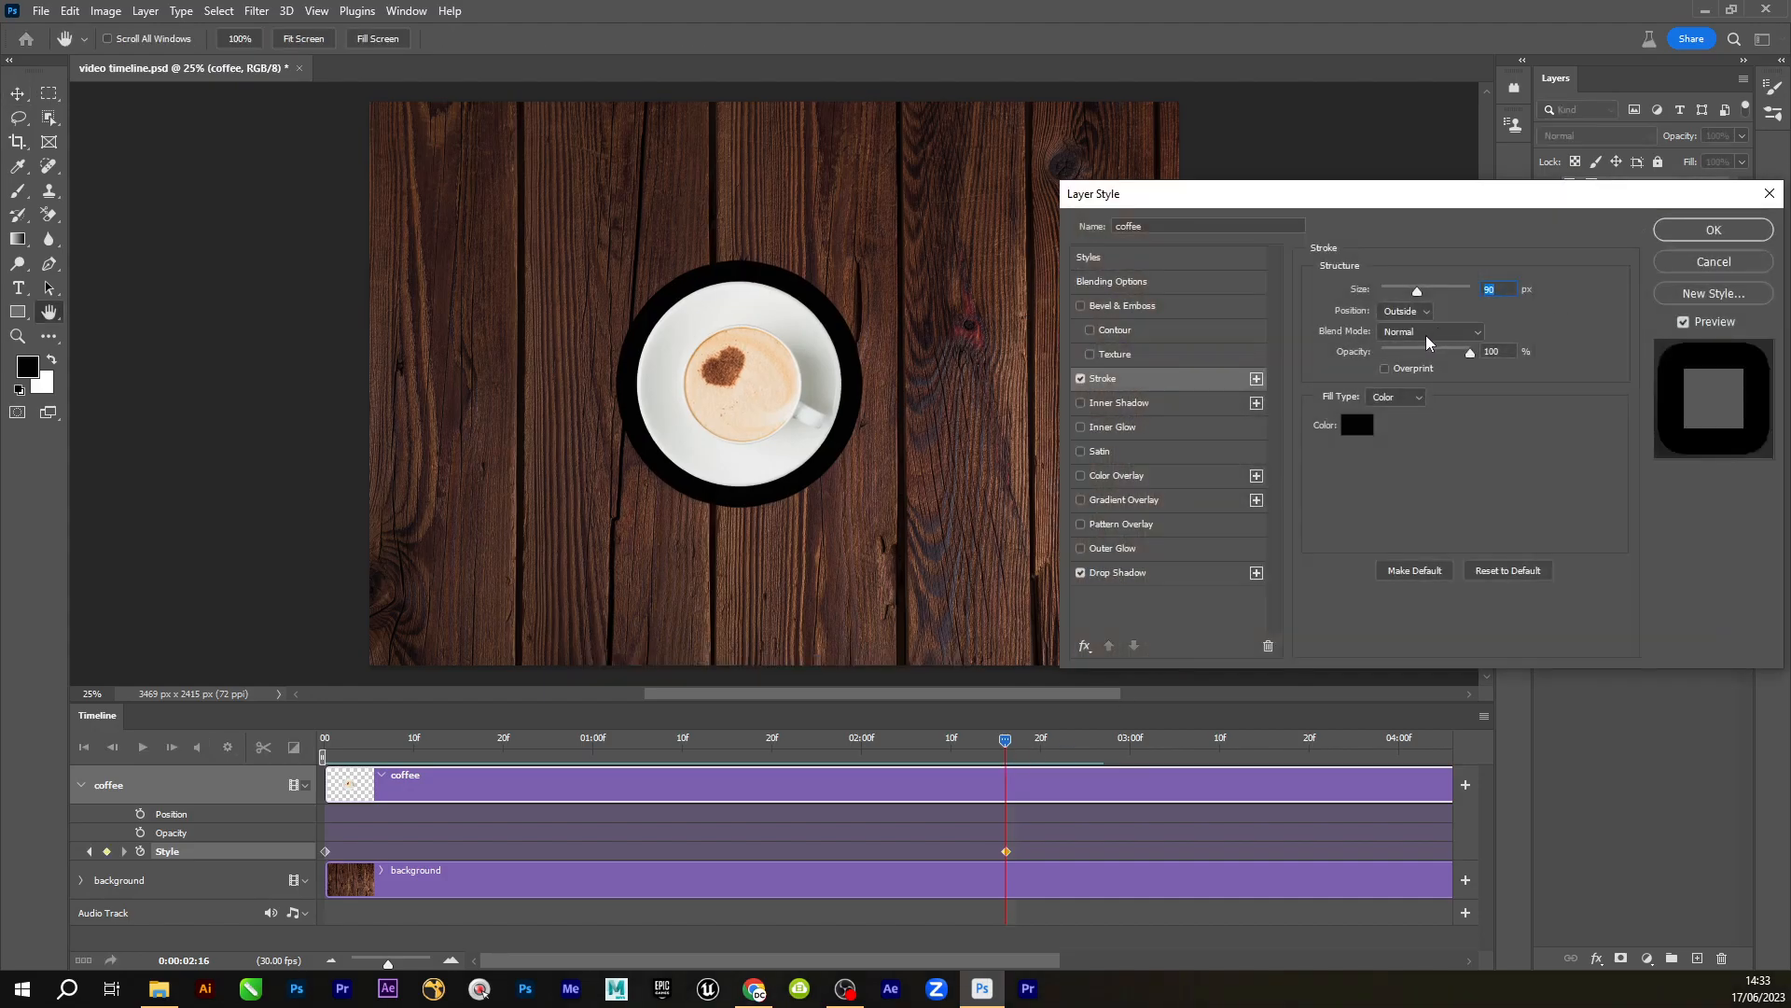
pyautogui.click(1418, 311)
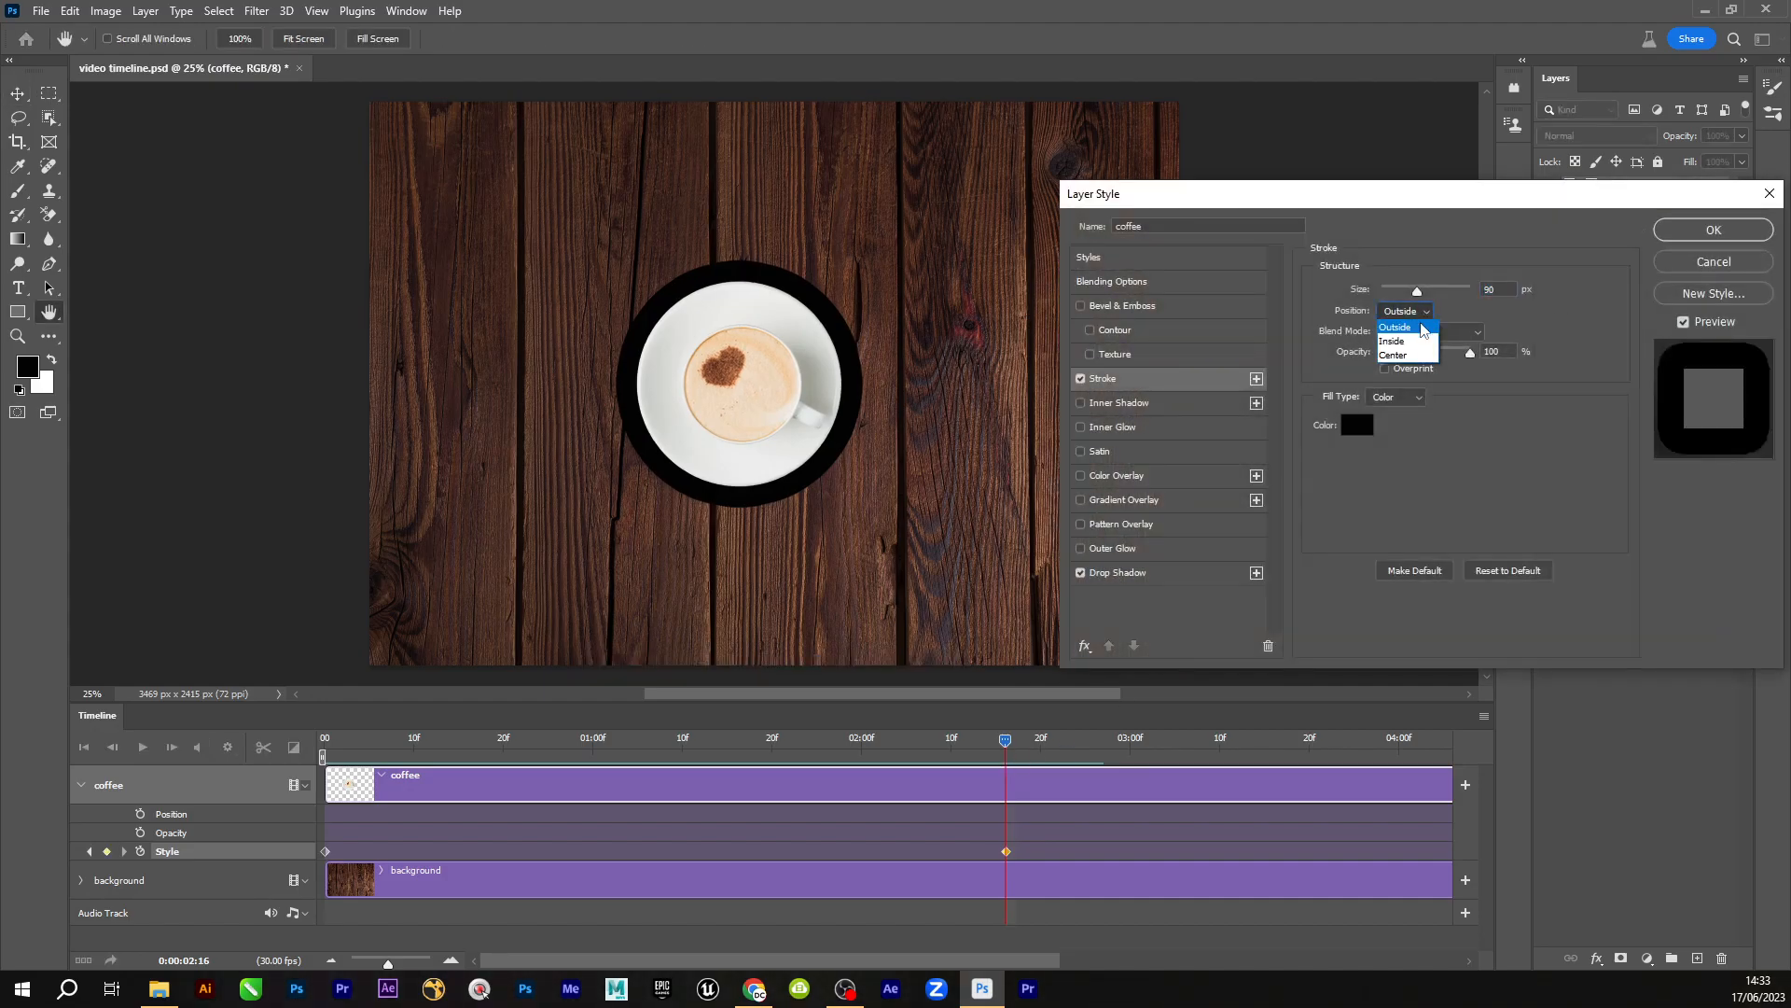
pyautogui.click(1414, 339)
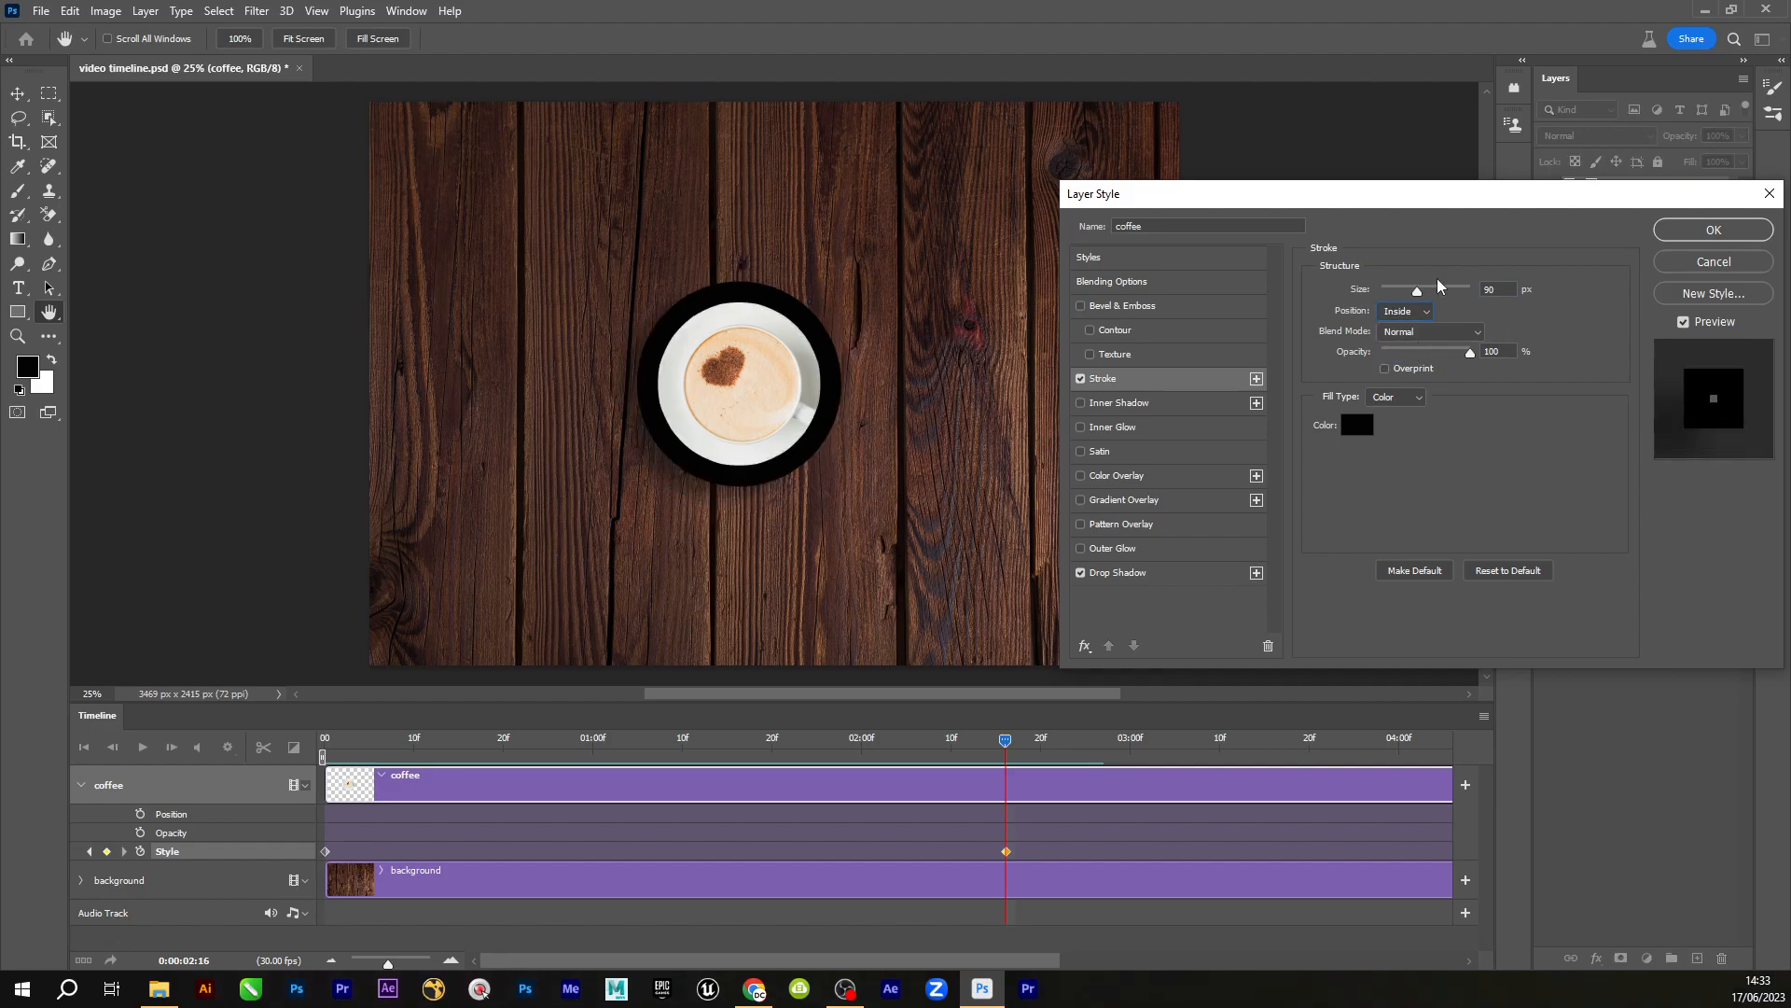
pyautogui.moveTo(1415, 295); pyautogui.dragTo(1402, 298)
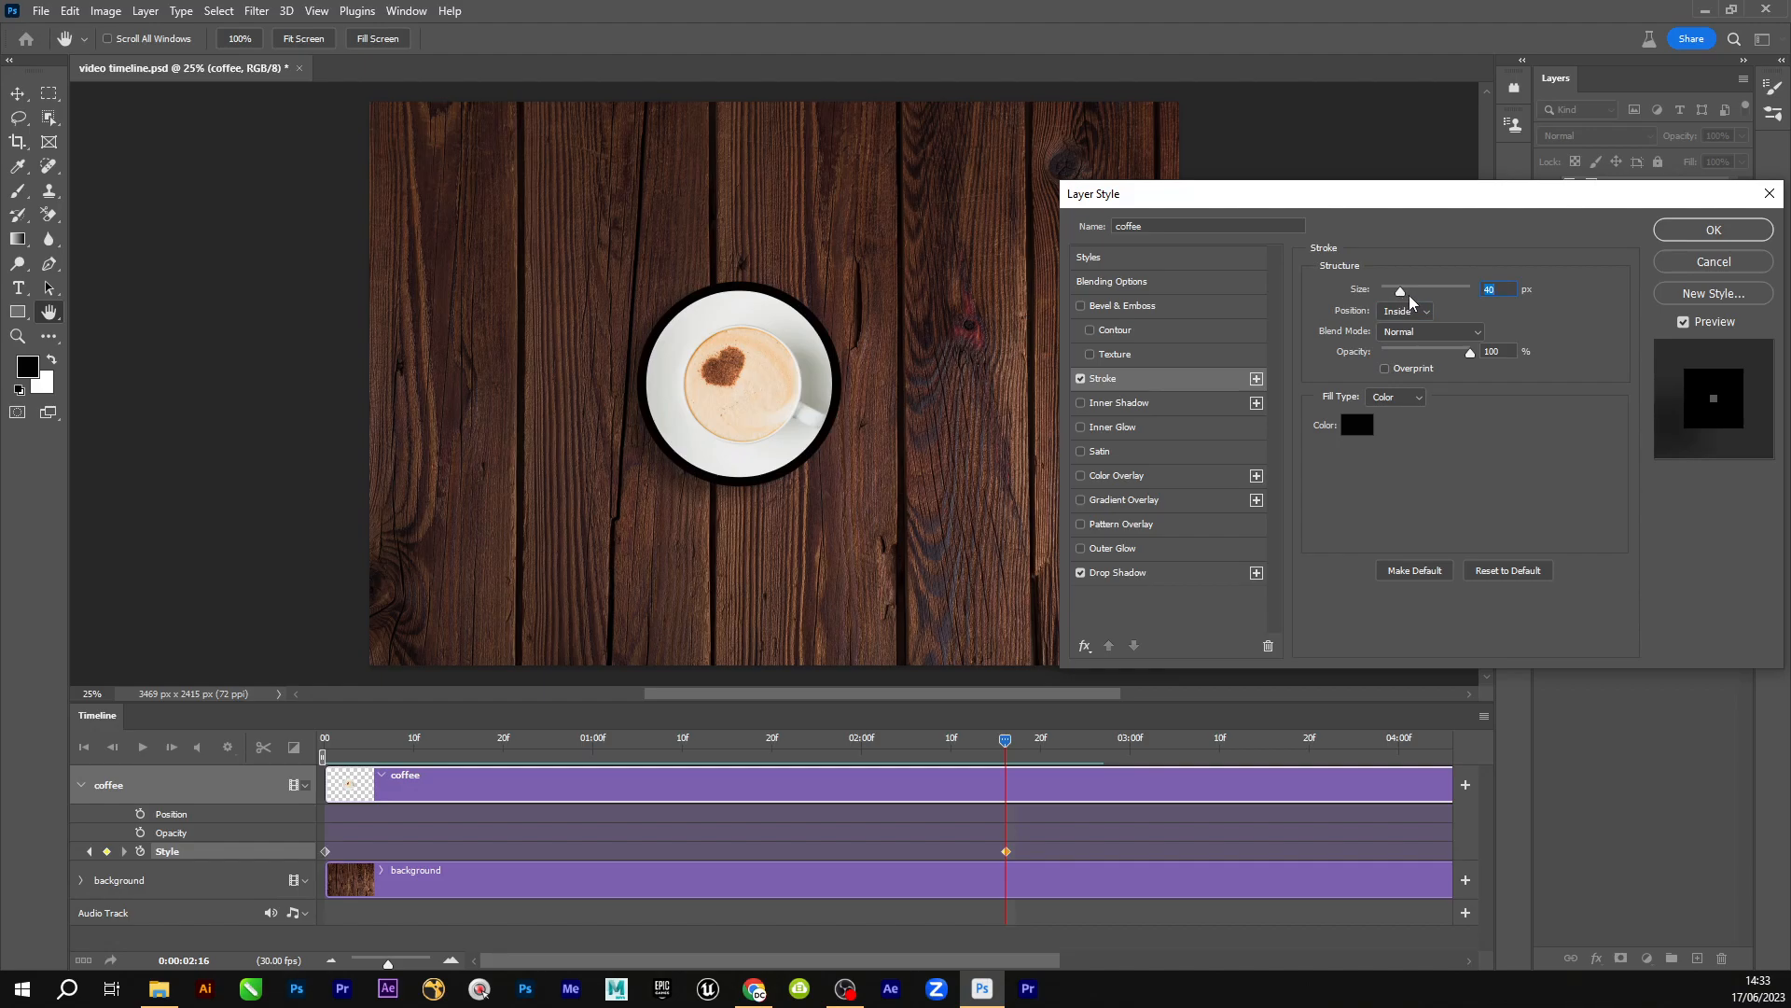
pyautogui.click(1692, 233)
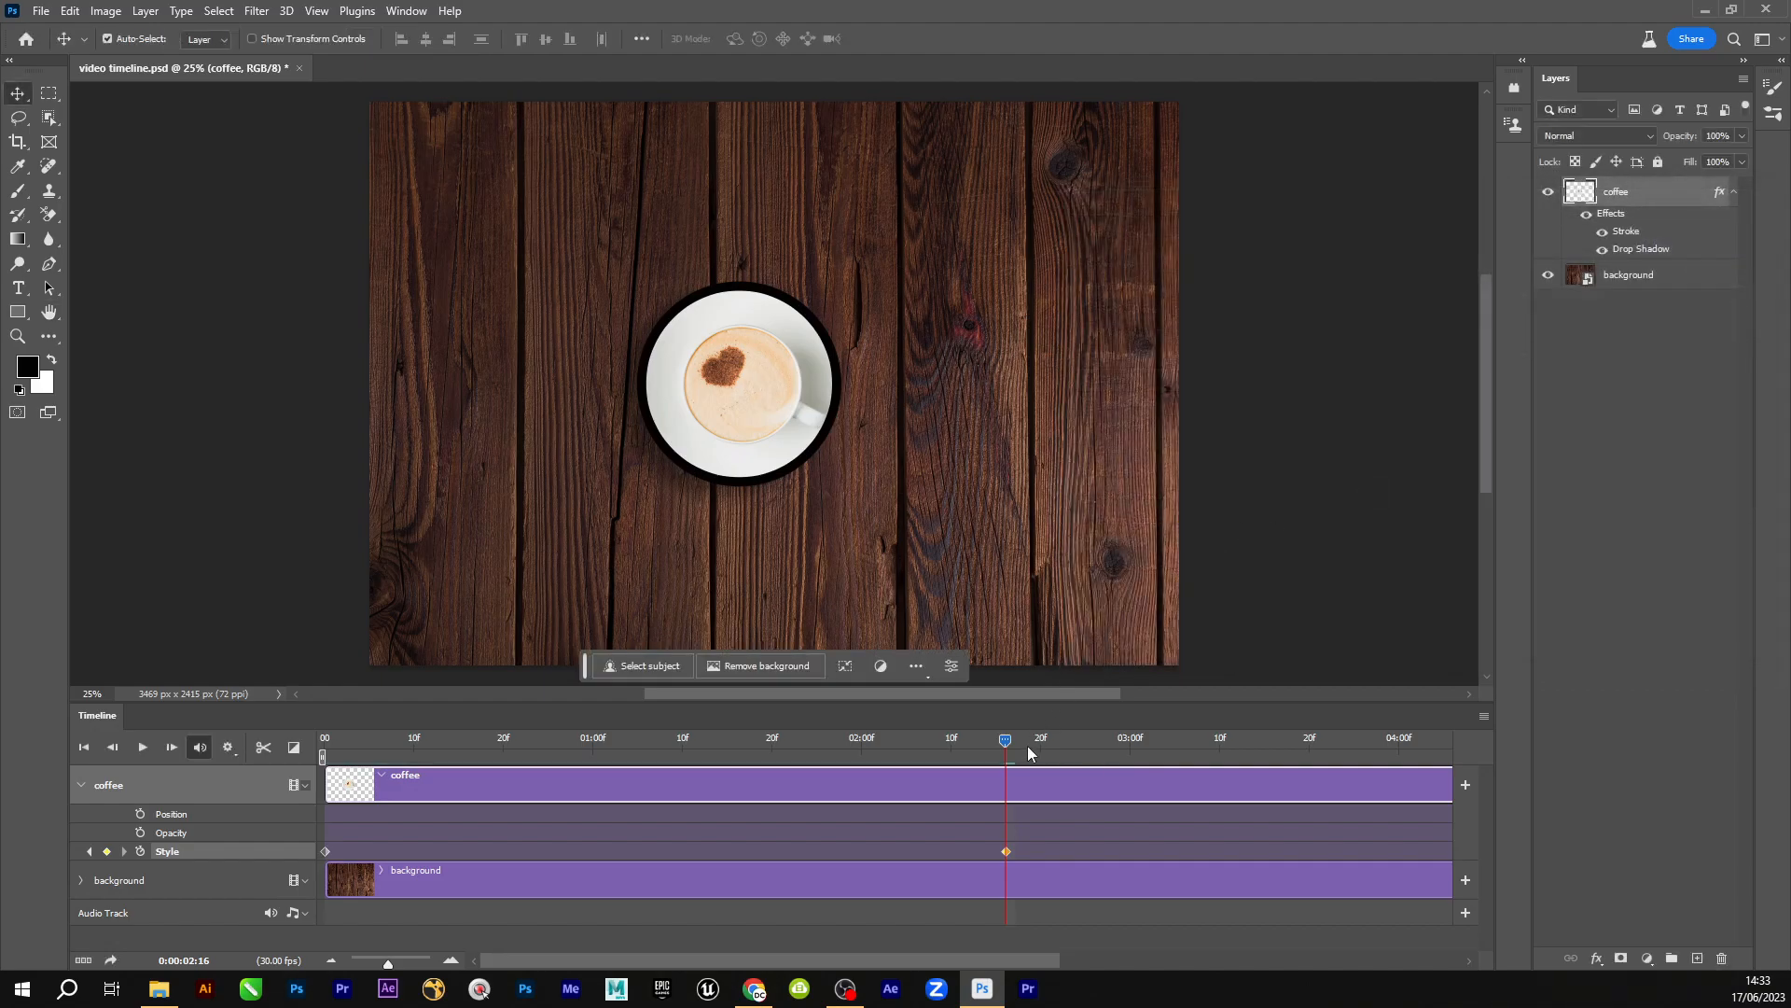
# Play the whole animation from the start to review the inside stroke's transition
pyautogui.moveTo(1004, 740); pyautogui.dragTo(324, 751)
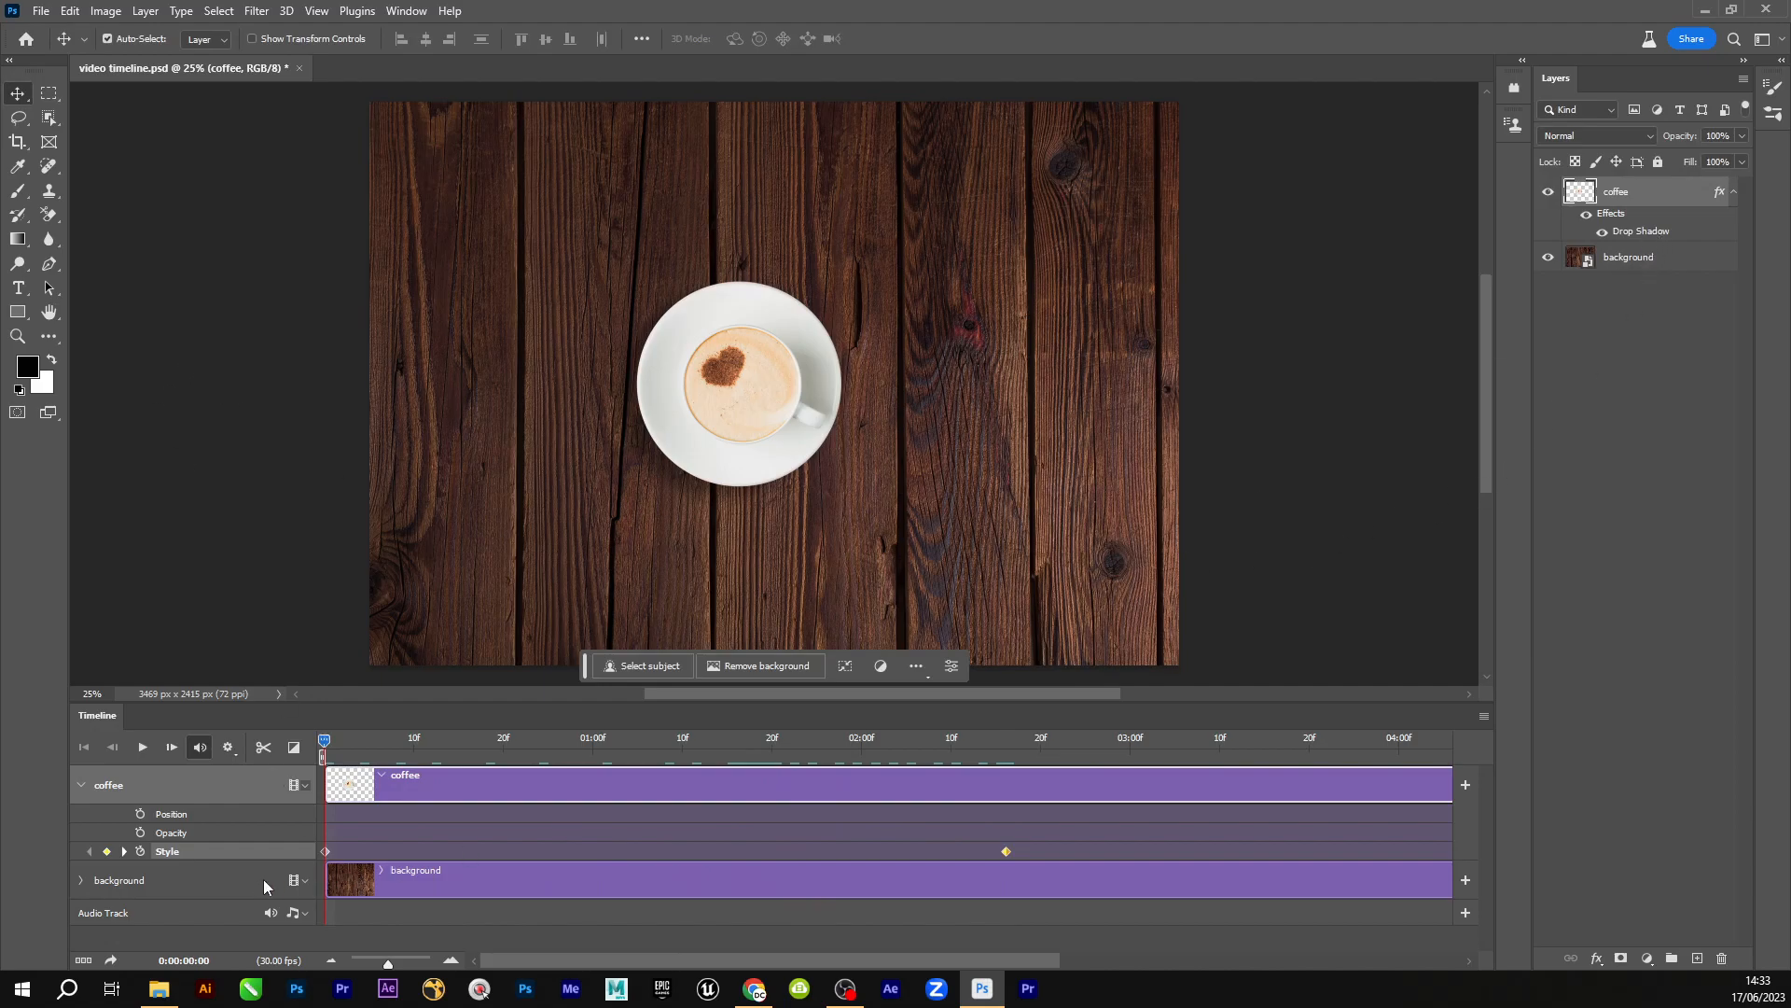
pyautogui.moveTo(376, 741); pyautogui.dragTo(177, 899)
pyautogui.press('space')
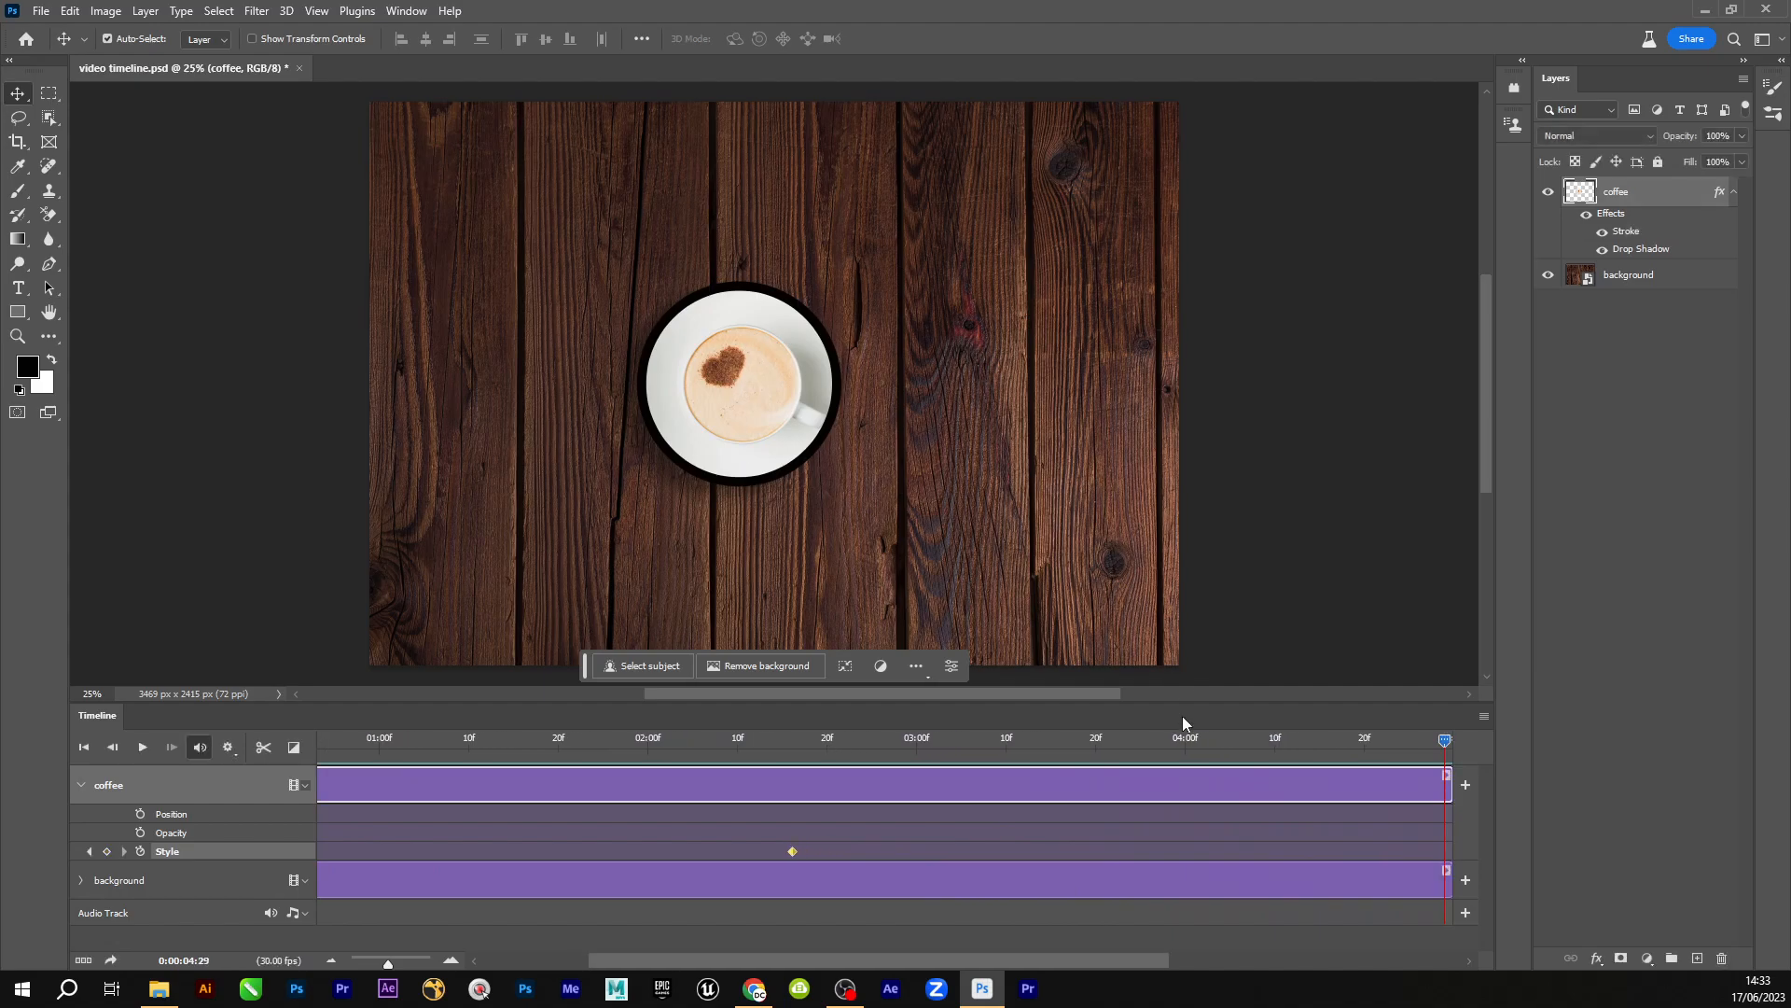
# Fit the full five-second timeline in view and scrub from the start to 0:00:03:09 to inspect the stroke animation
pyautogui.moveTo(1015, 961); pyautogui.dragTo(696, 937)
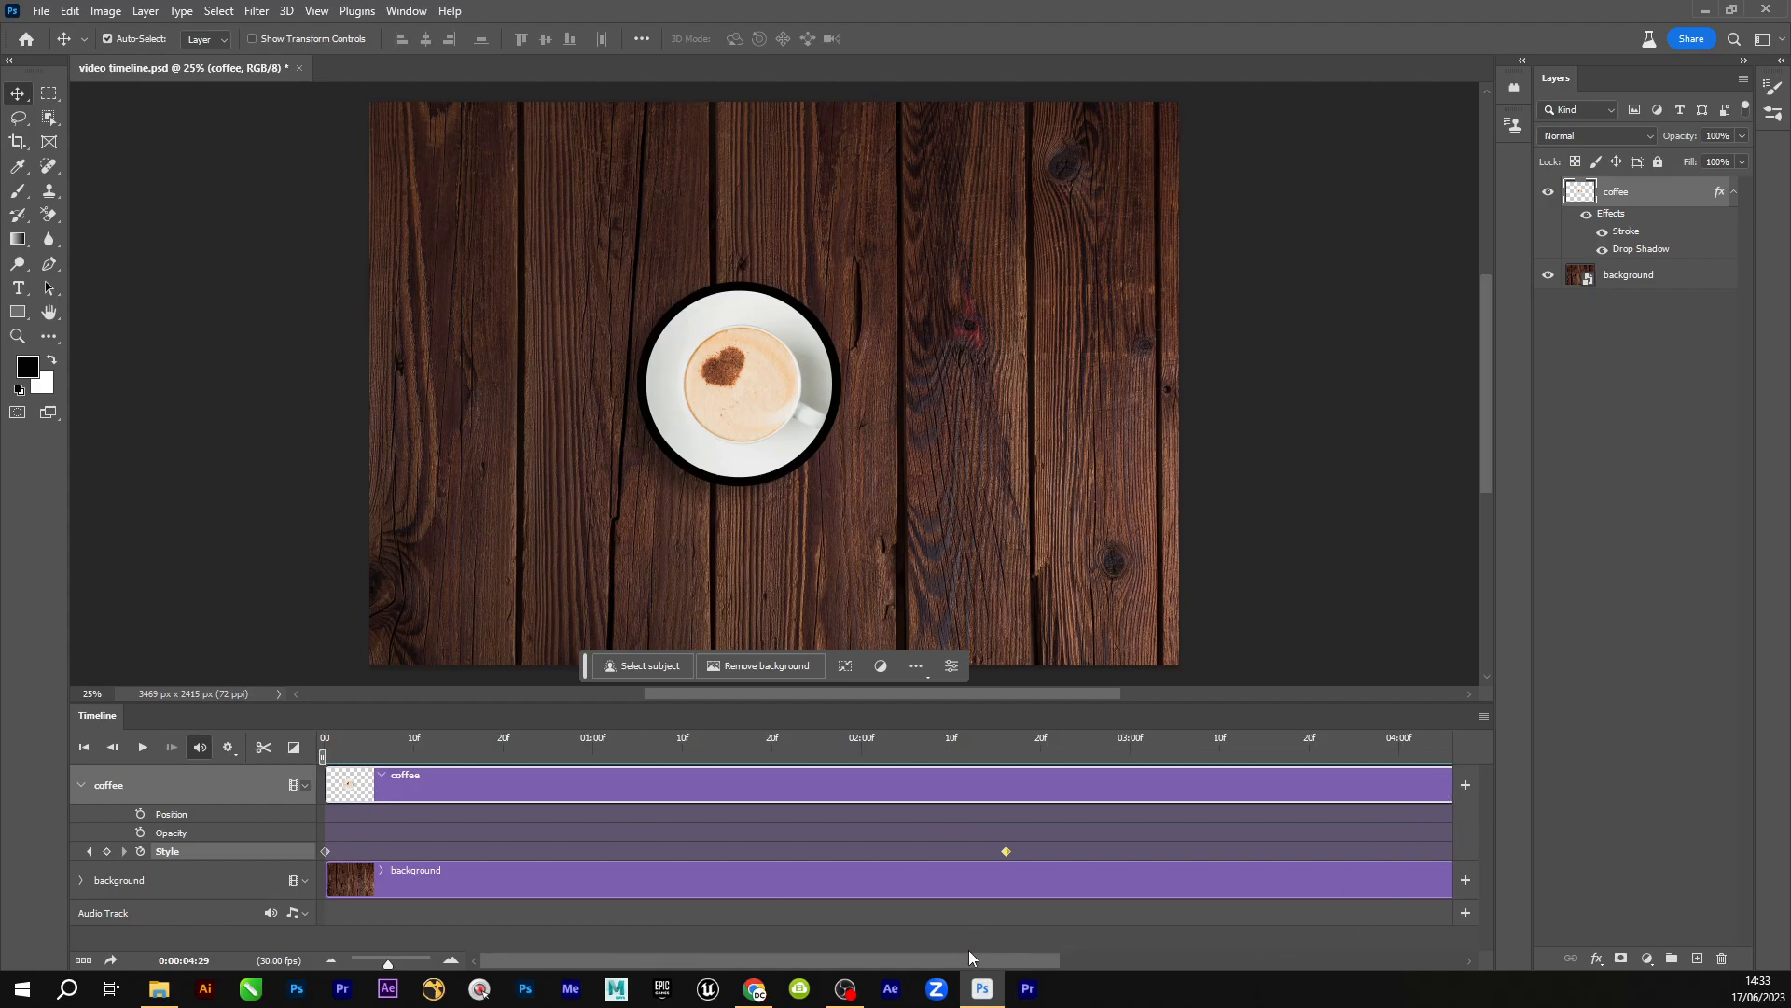
pyautogui.moveTo(388, 962); pyautogui.dragTo(370, 975)
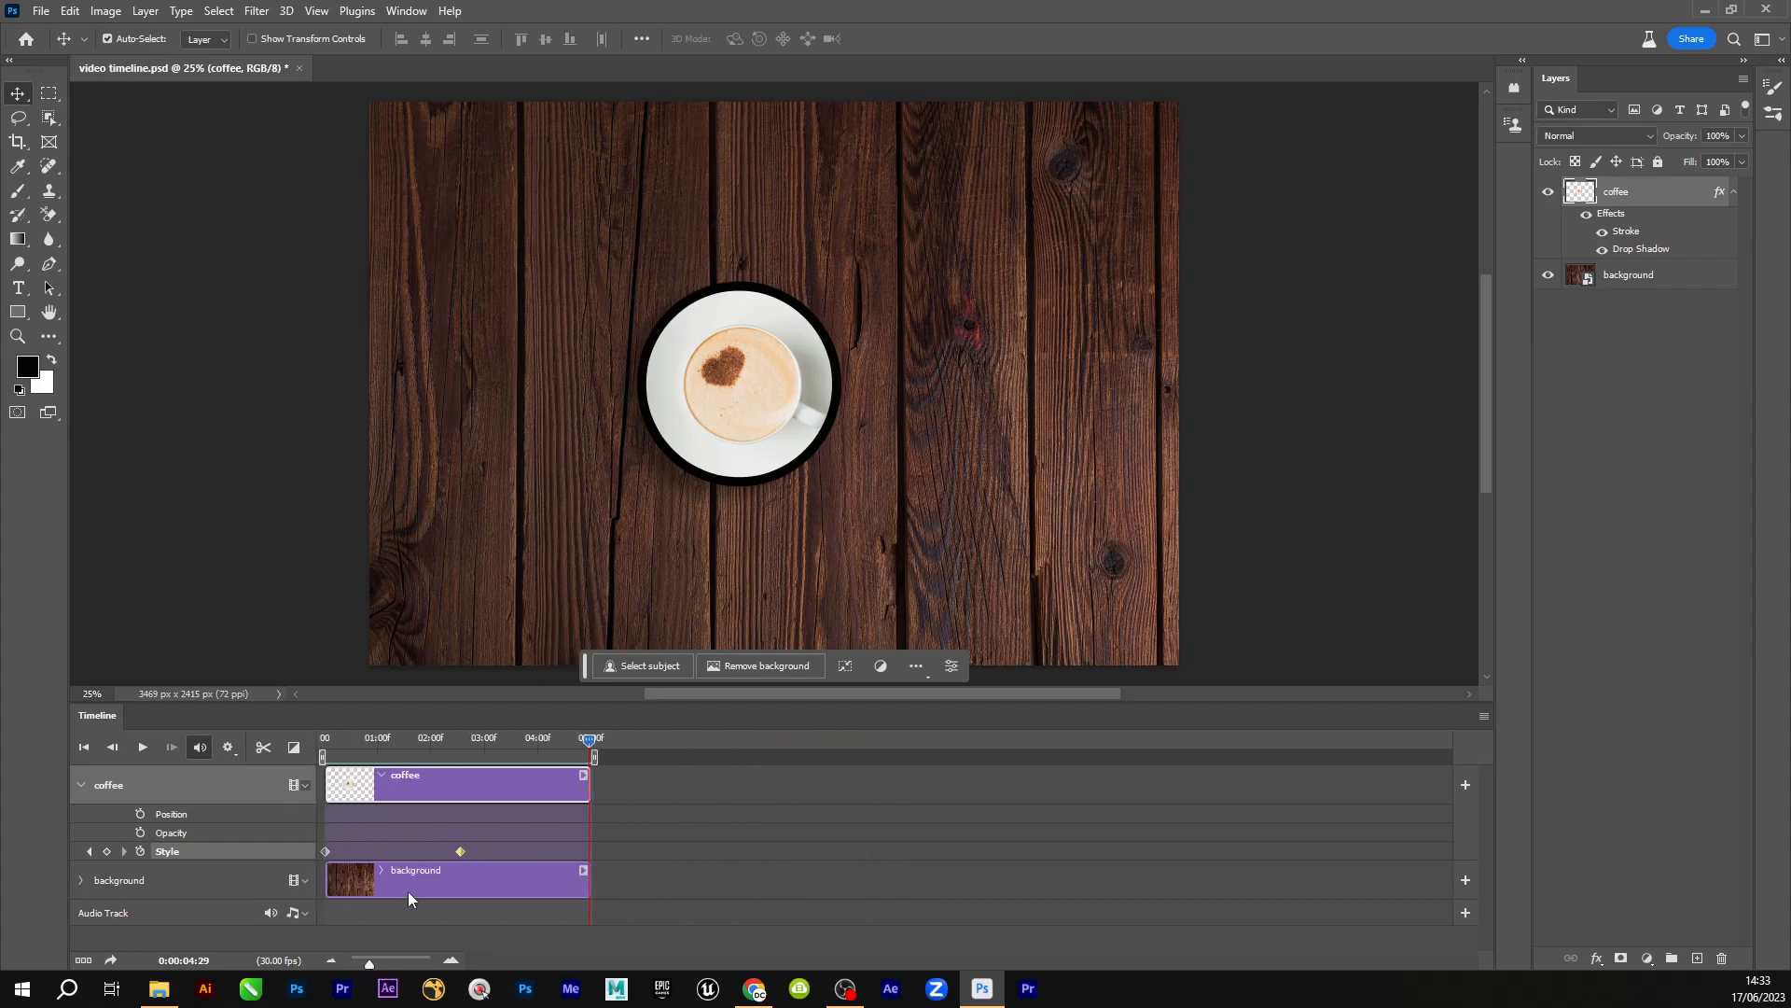
pyautogui.moveTo(590, 743)
pyautogui.mouseDown()
pyautogui.moveTo(353, 744)
pyautogui.moveTo(527, 743)
pyautogui.moveTo(374, 744)
pyautogui.moveTo(308, 788)
pyautogui.mouseUp()
pyautogui.moveTo(373, 970); pyautogui.dragTo(384, 970)
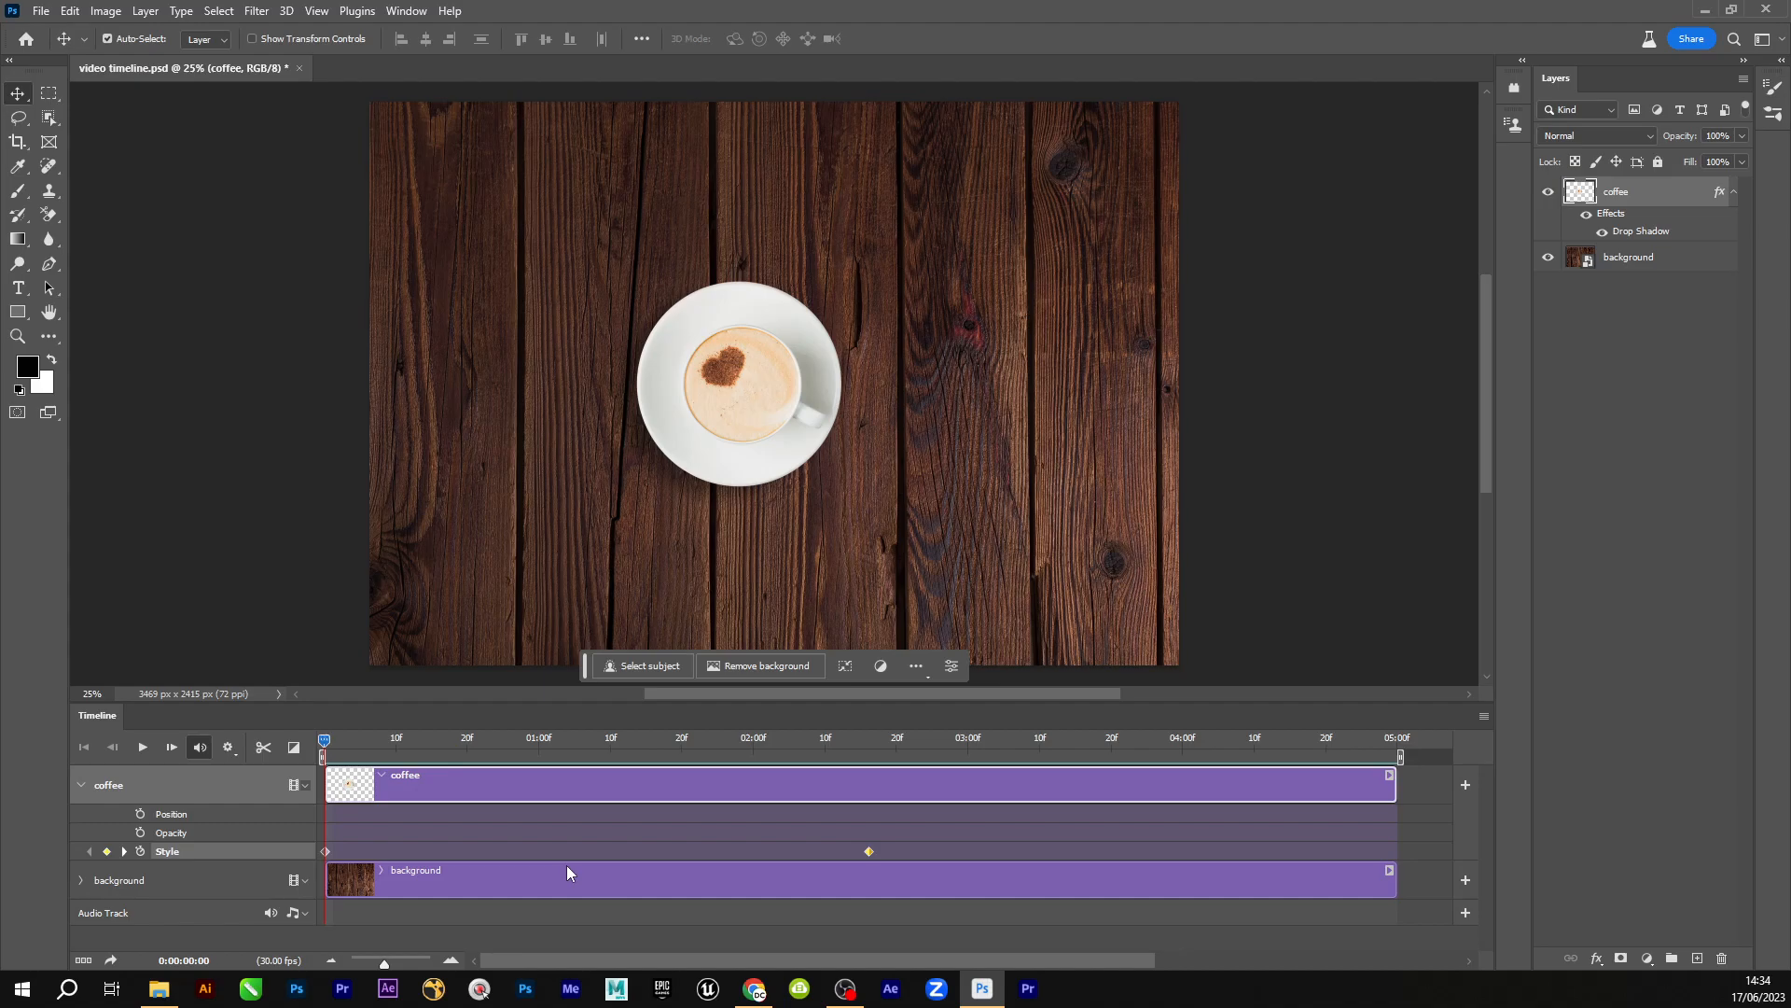
pyautogui.moveTo(349, 739); pyautogui.dragTo(1033, 769)
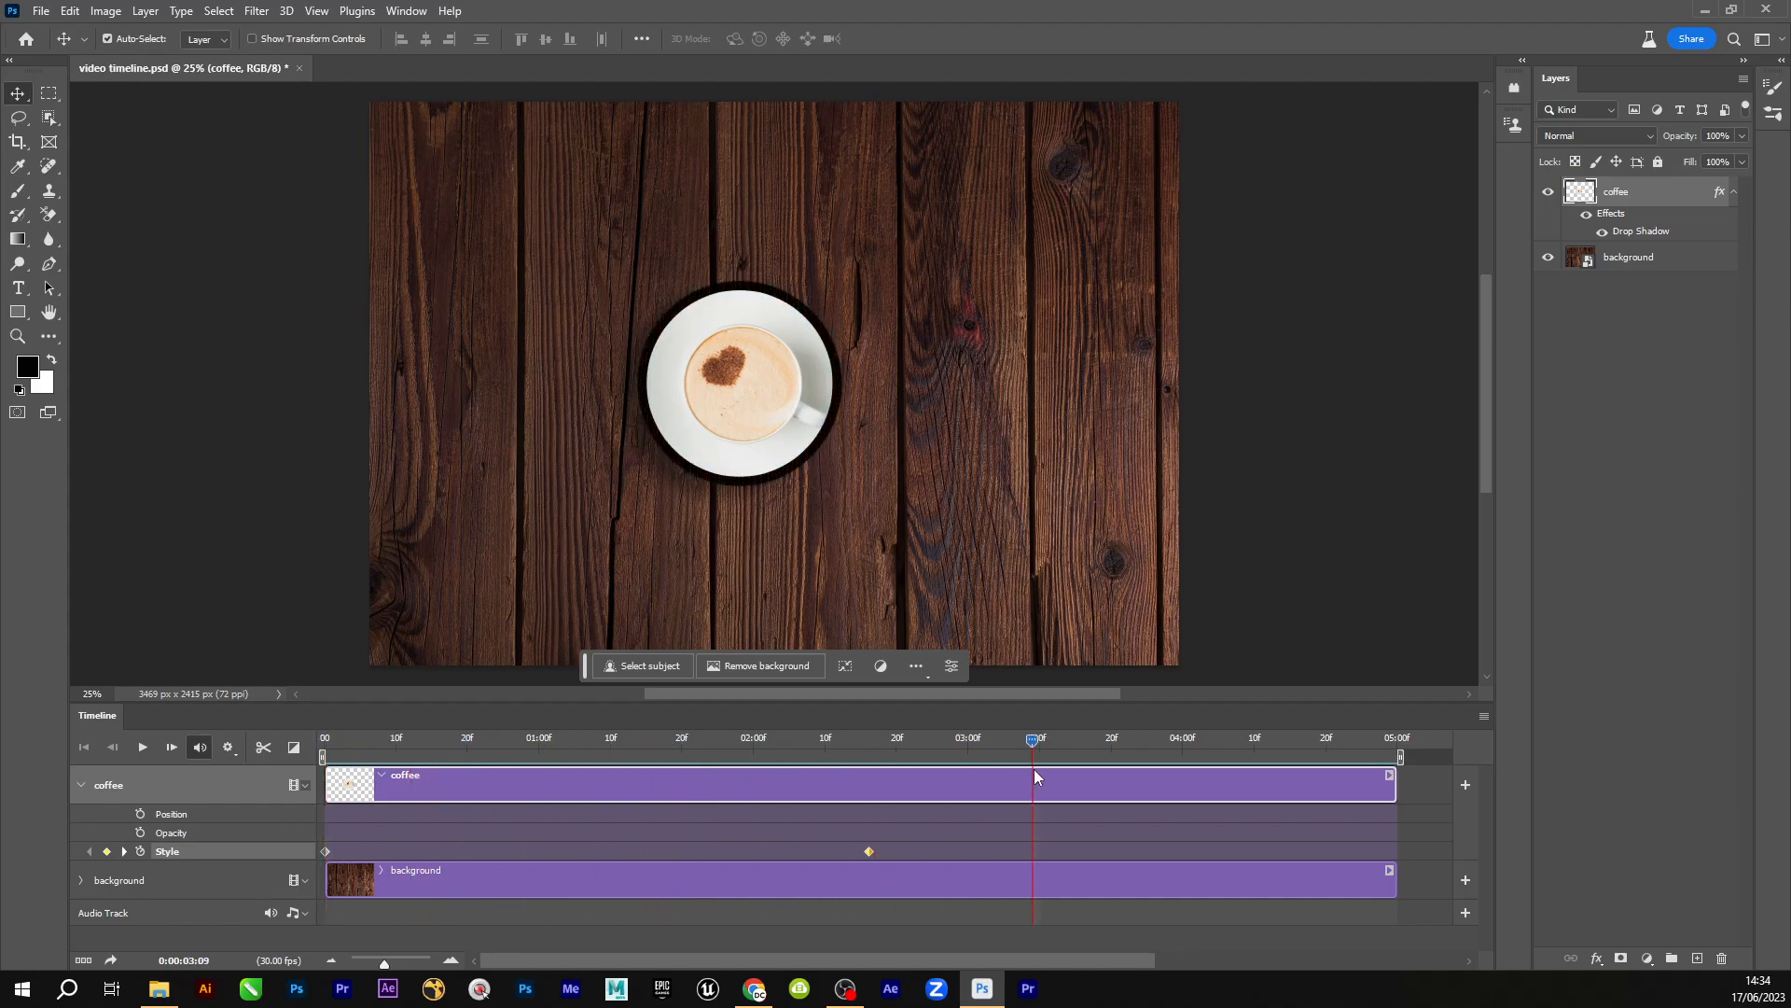